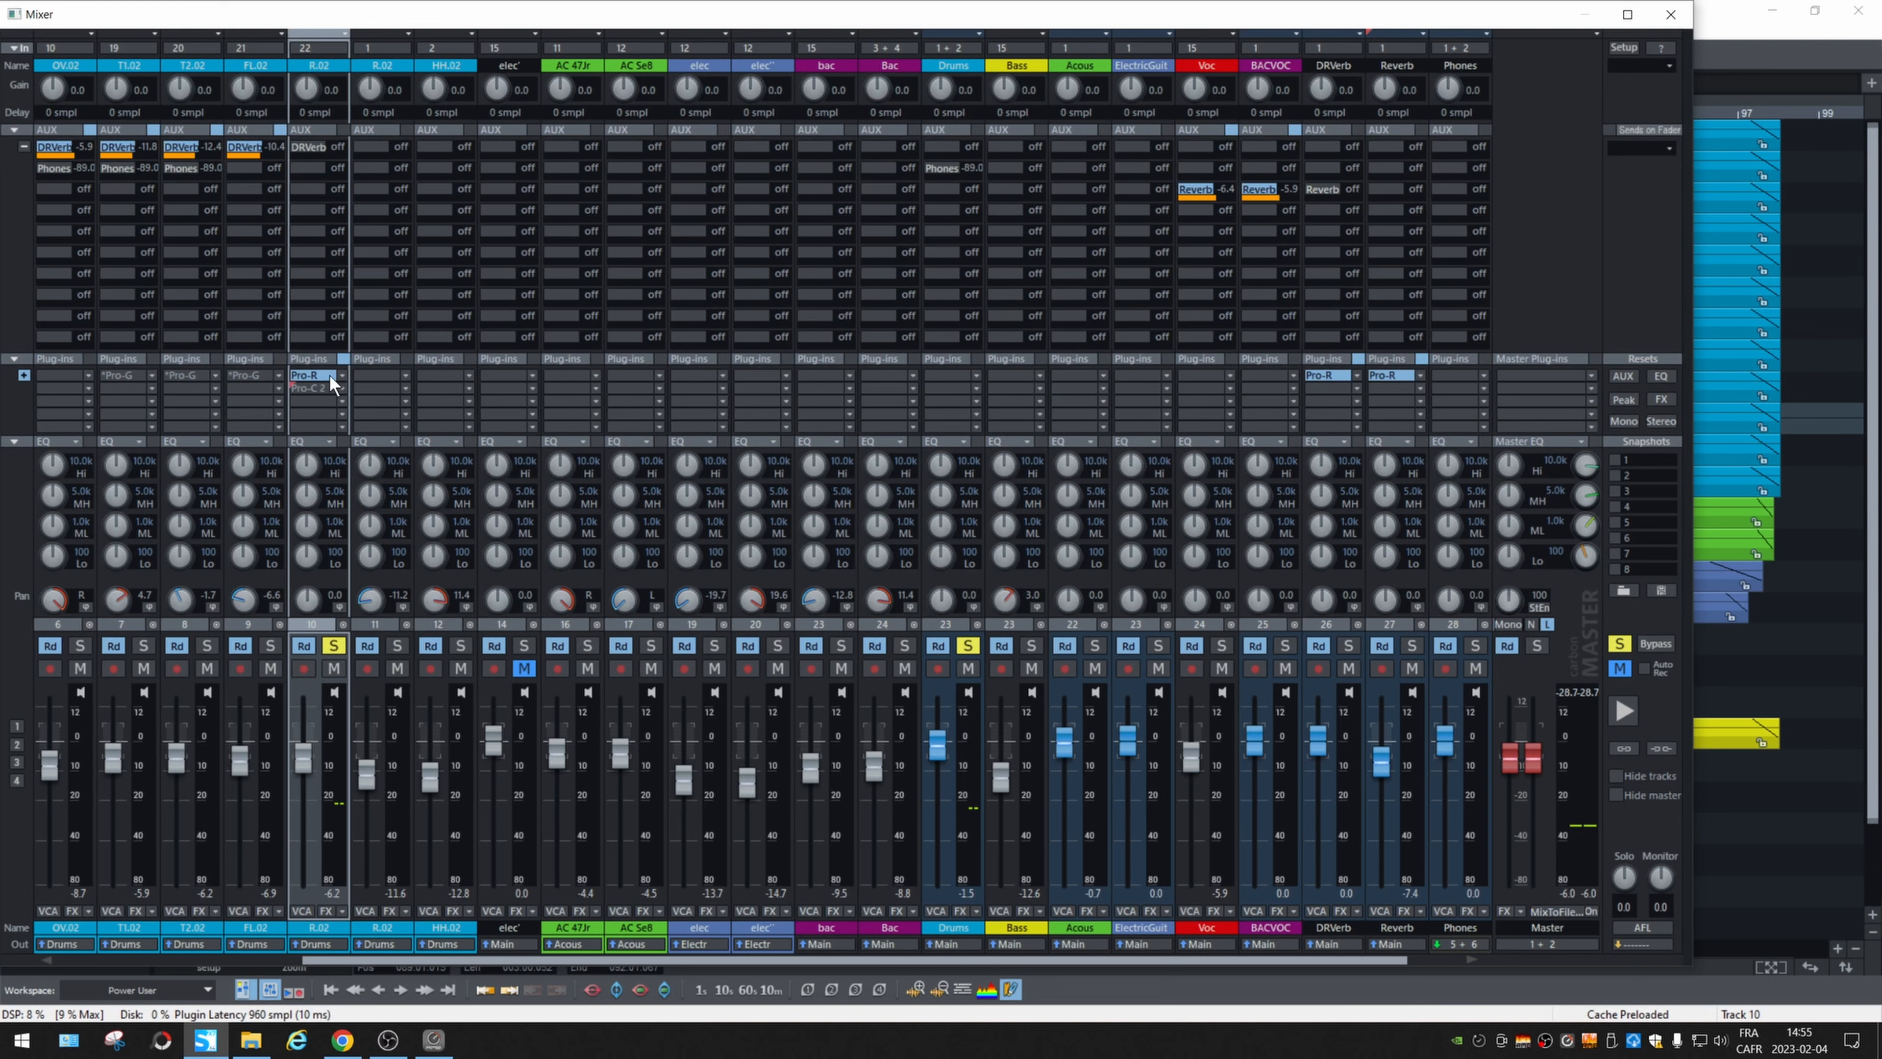
# Adjust the Pro-R reverb mix on room track 10 (R.02) during playback and set the track's fader to -6.9 dB.
pyautogui.press('space')
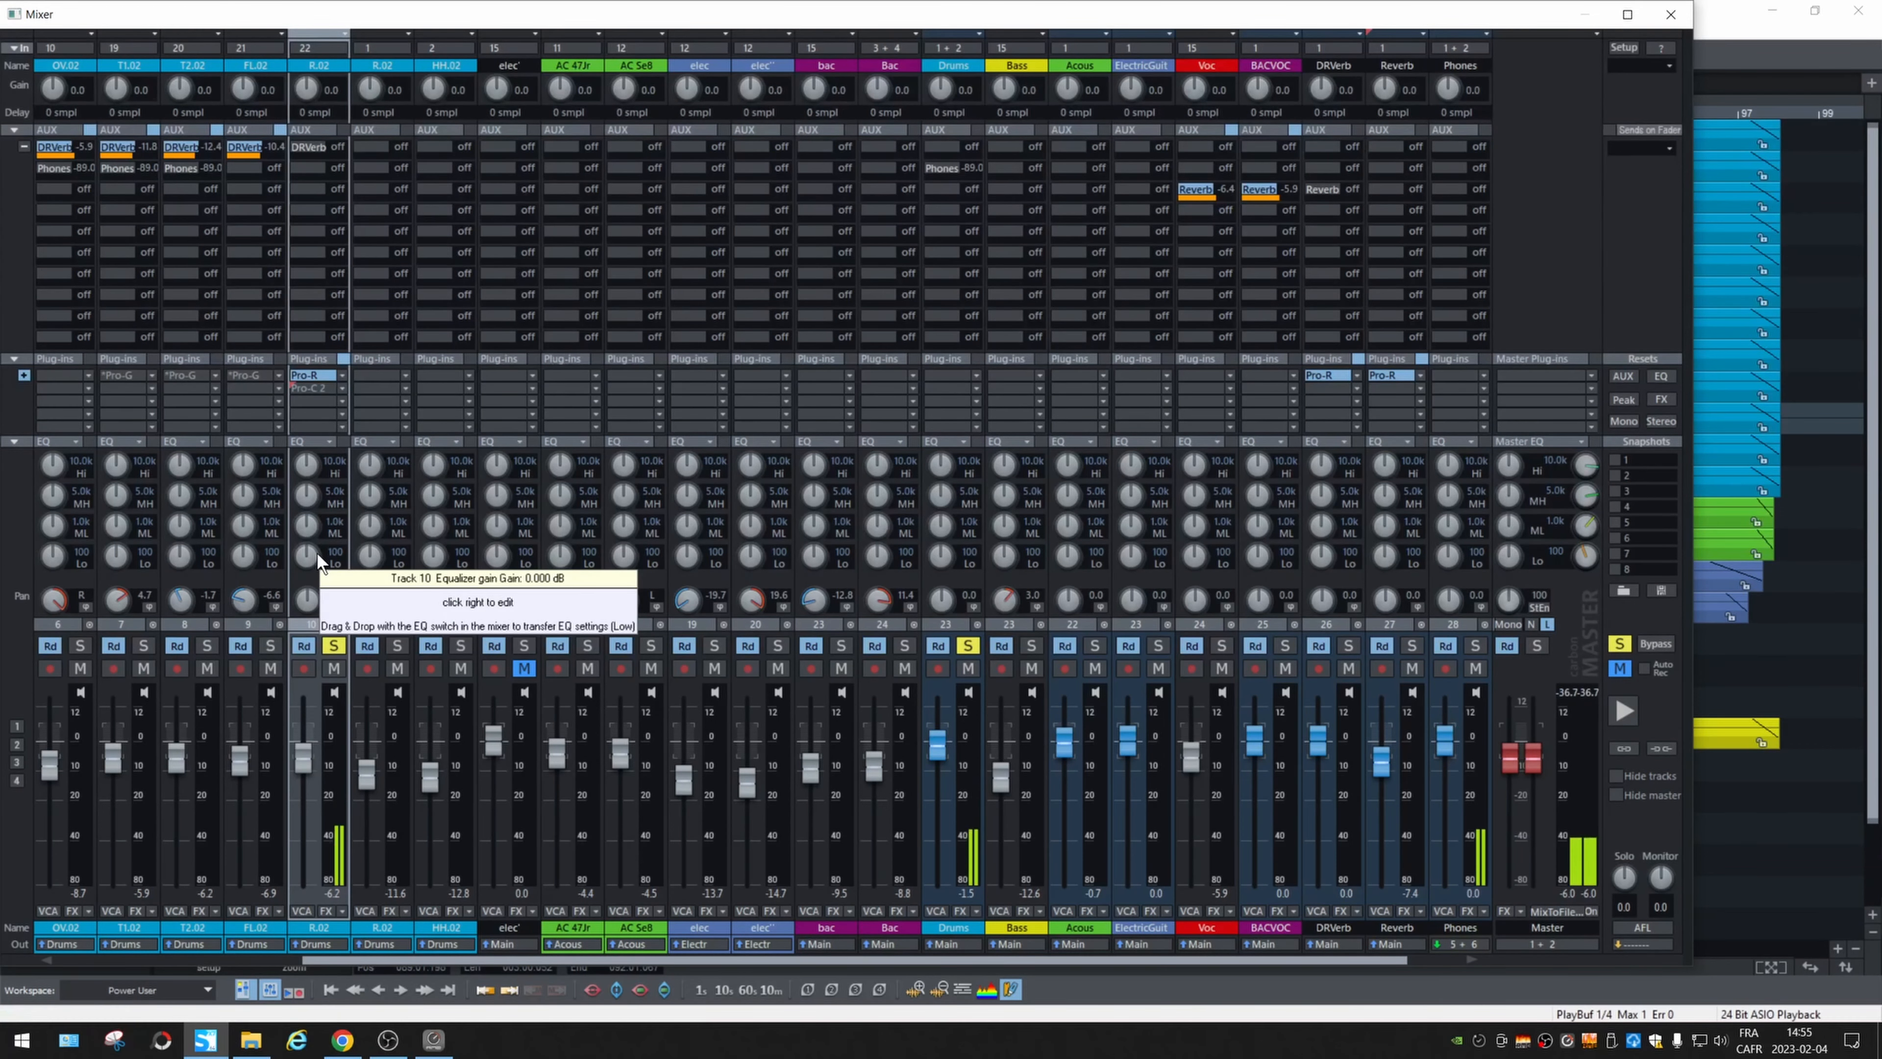
pyautogui.click(329, 372)
pyautogui.moveTo(1426, 402); pyautogui.dragTo(1386, 346)
pyautogui.click(1444, 275)
pyautogui.moveTo(626, 768)
pyautogui.mouseDown()
pyautogui.moveTo(626, 830)
pyautogui.moveTo(629, 776)
pyautogui.mouseUp()
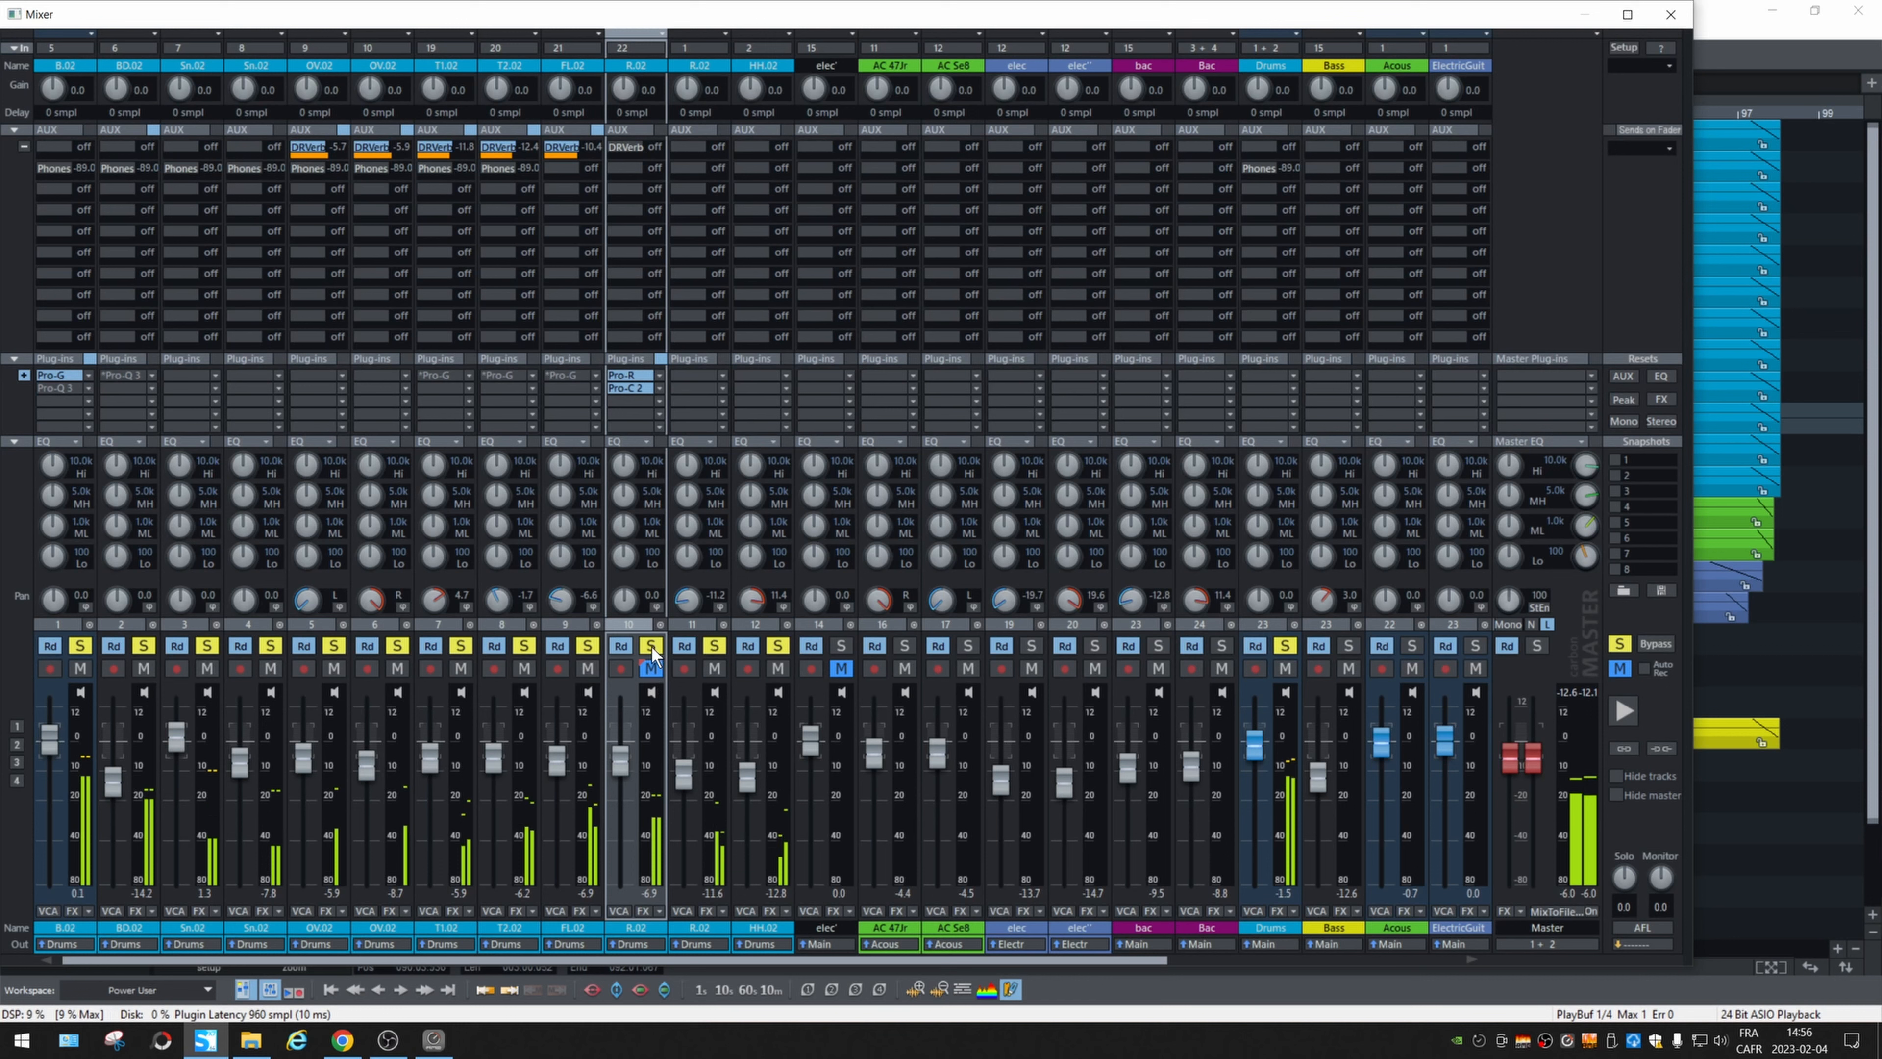
# Compare the drum mix with and without room track 10 by switching its mute and solo states.
pyautogui.click(652, 667)
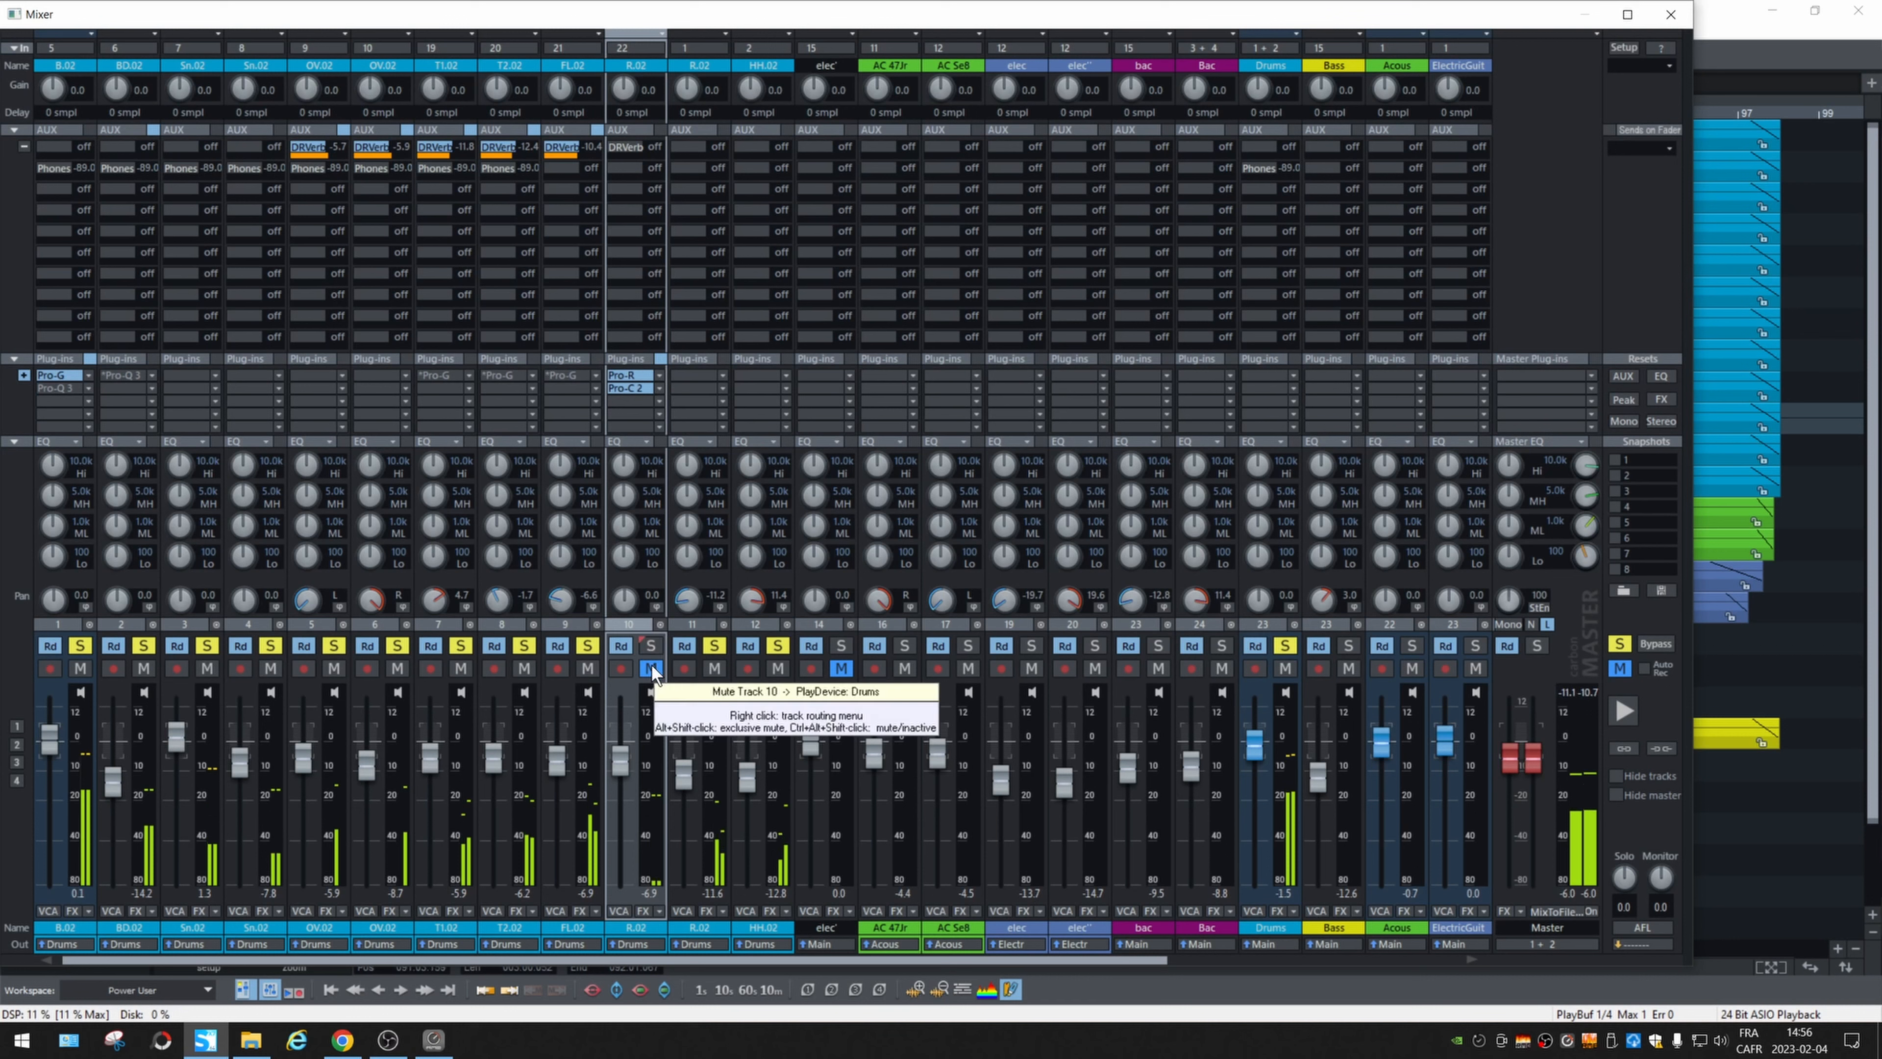
pyautogui.click(651, 665)
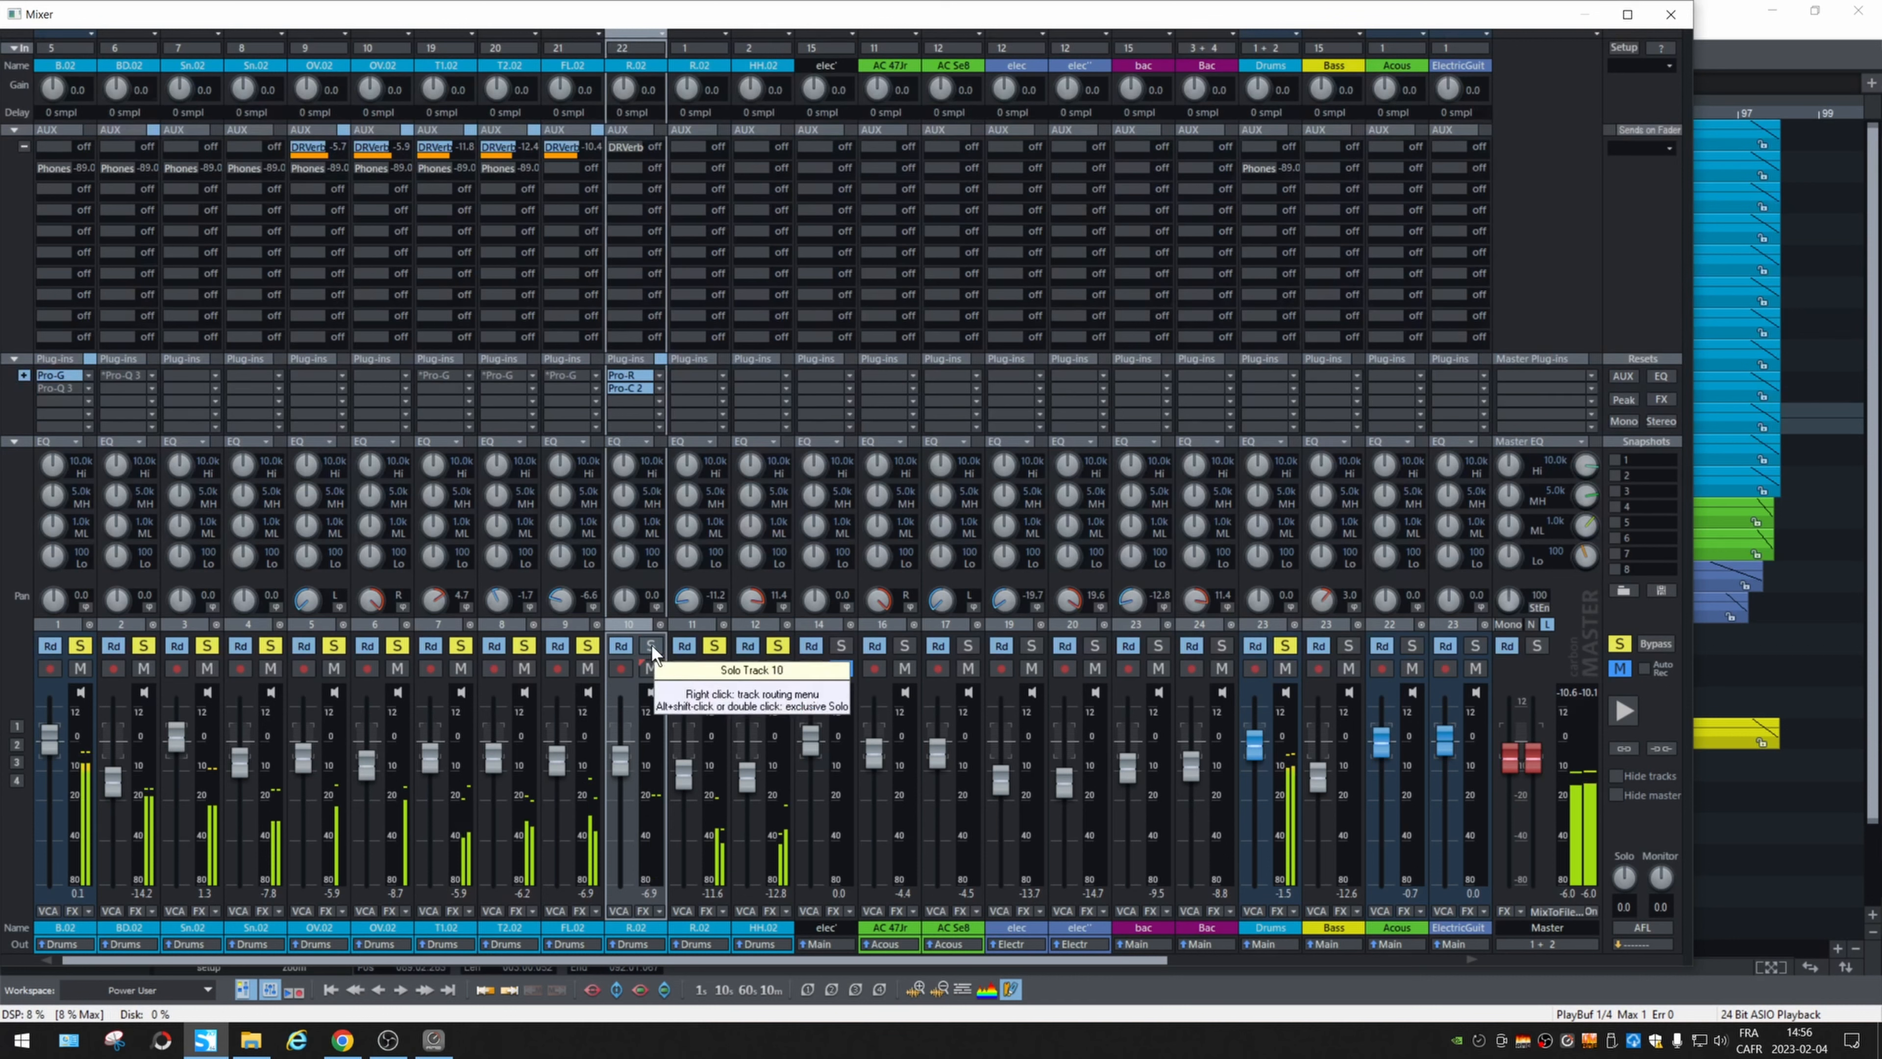
pyautogui.click(652, 644)
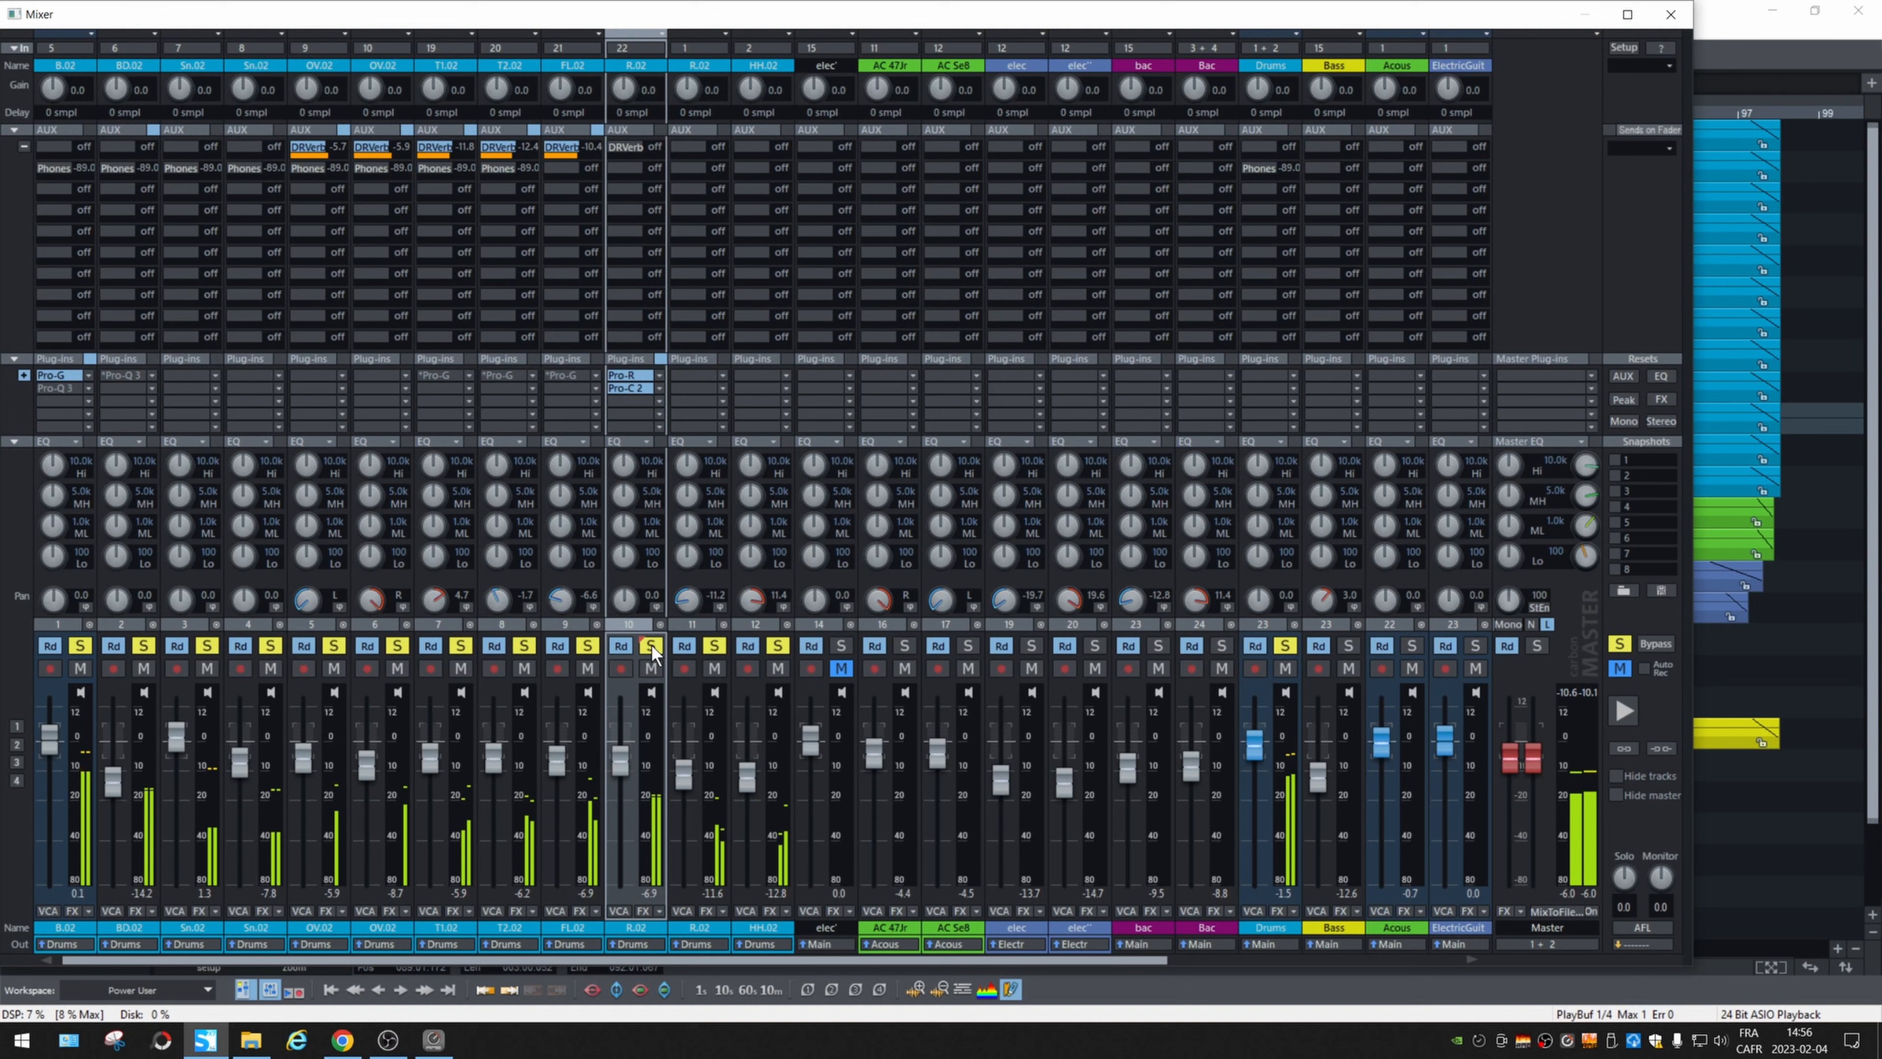
pyautogui.click(651, 644)
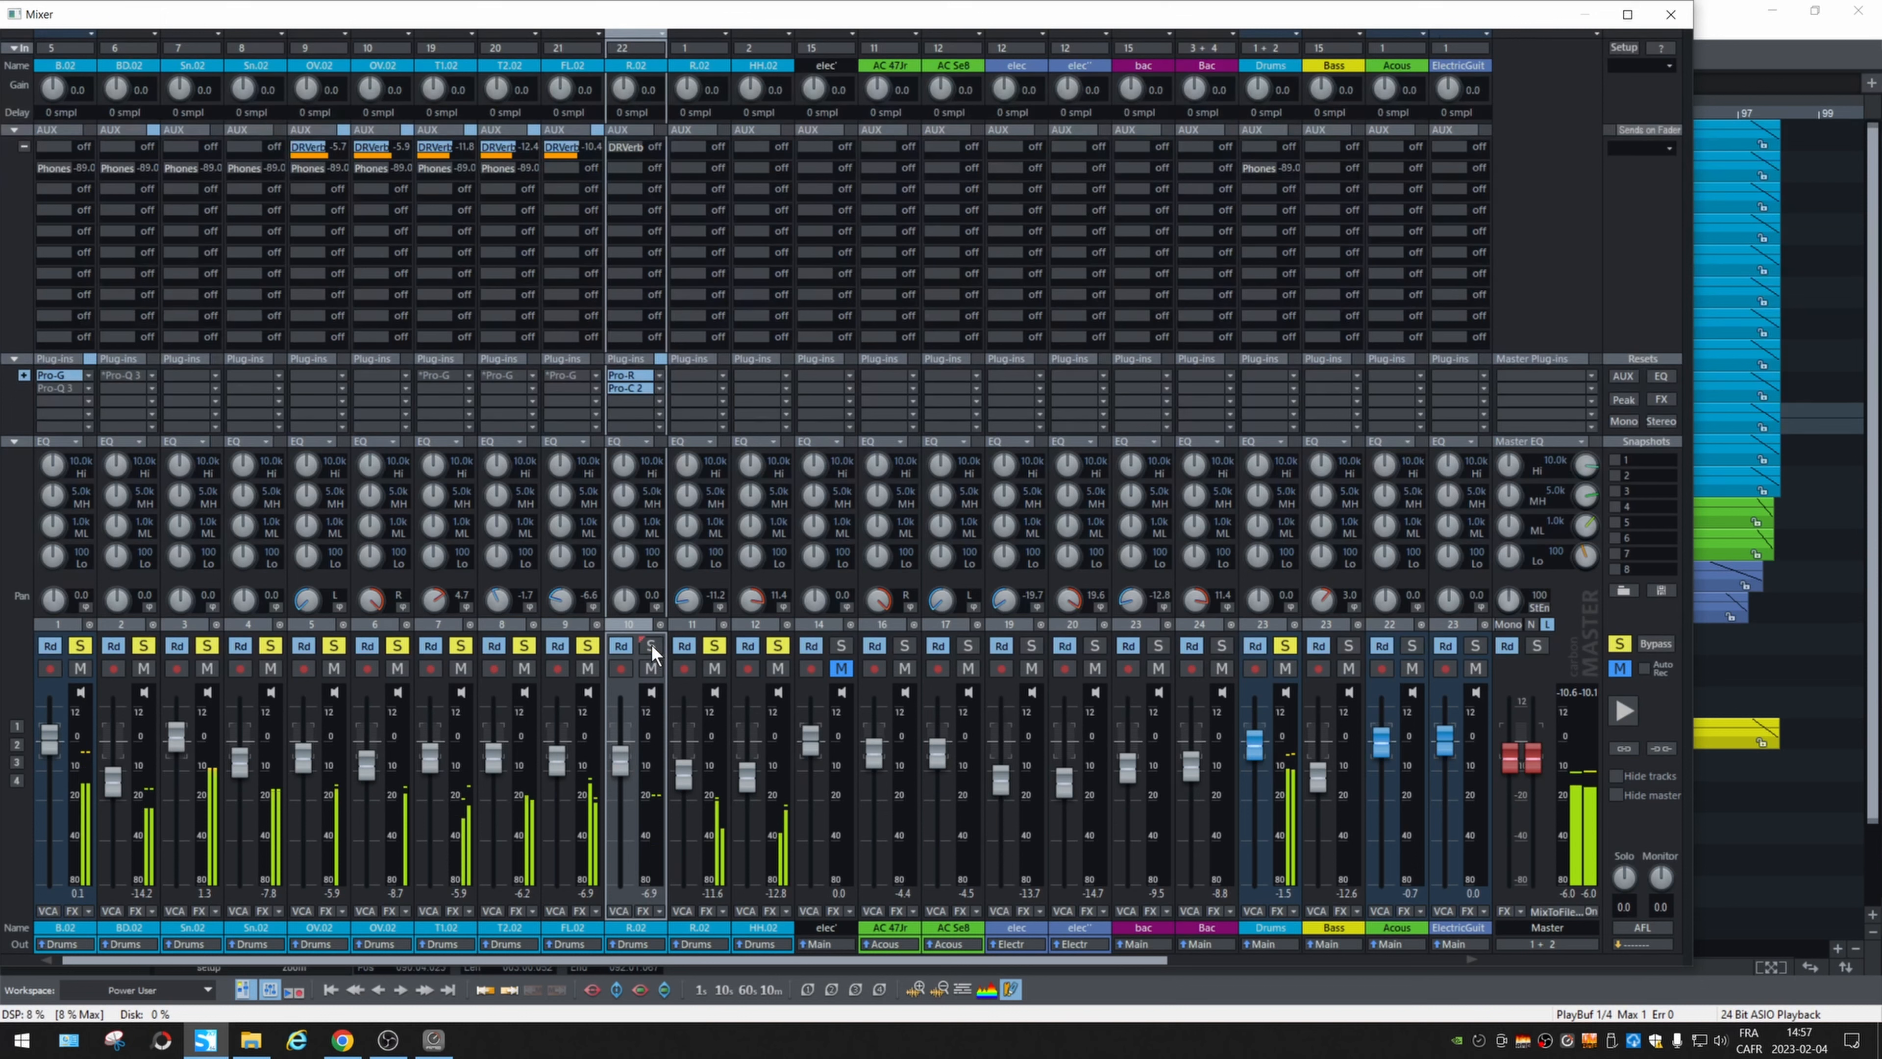
pyautogui.click(651, 644)
pyautogui.click(652, 668)
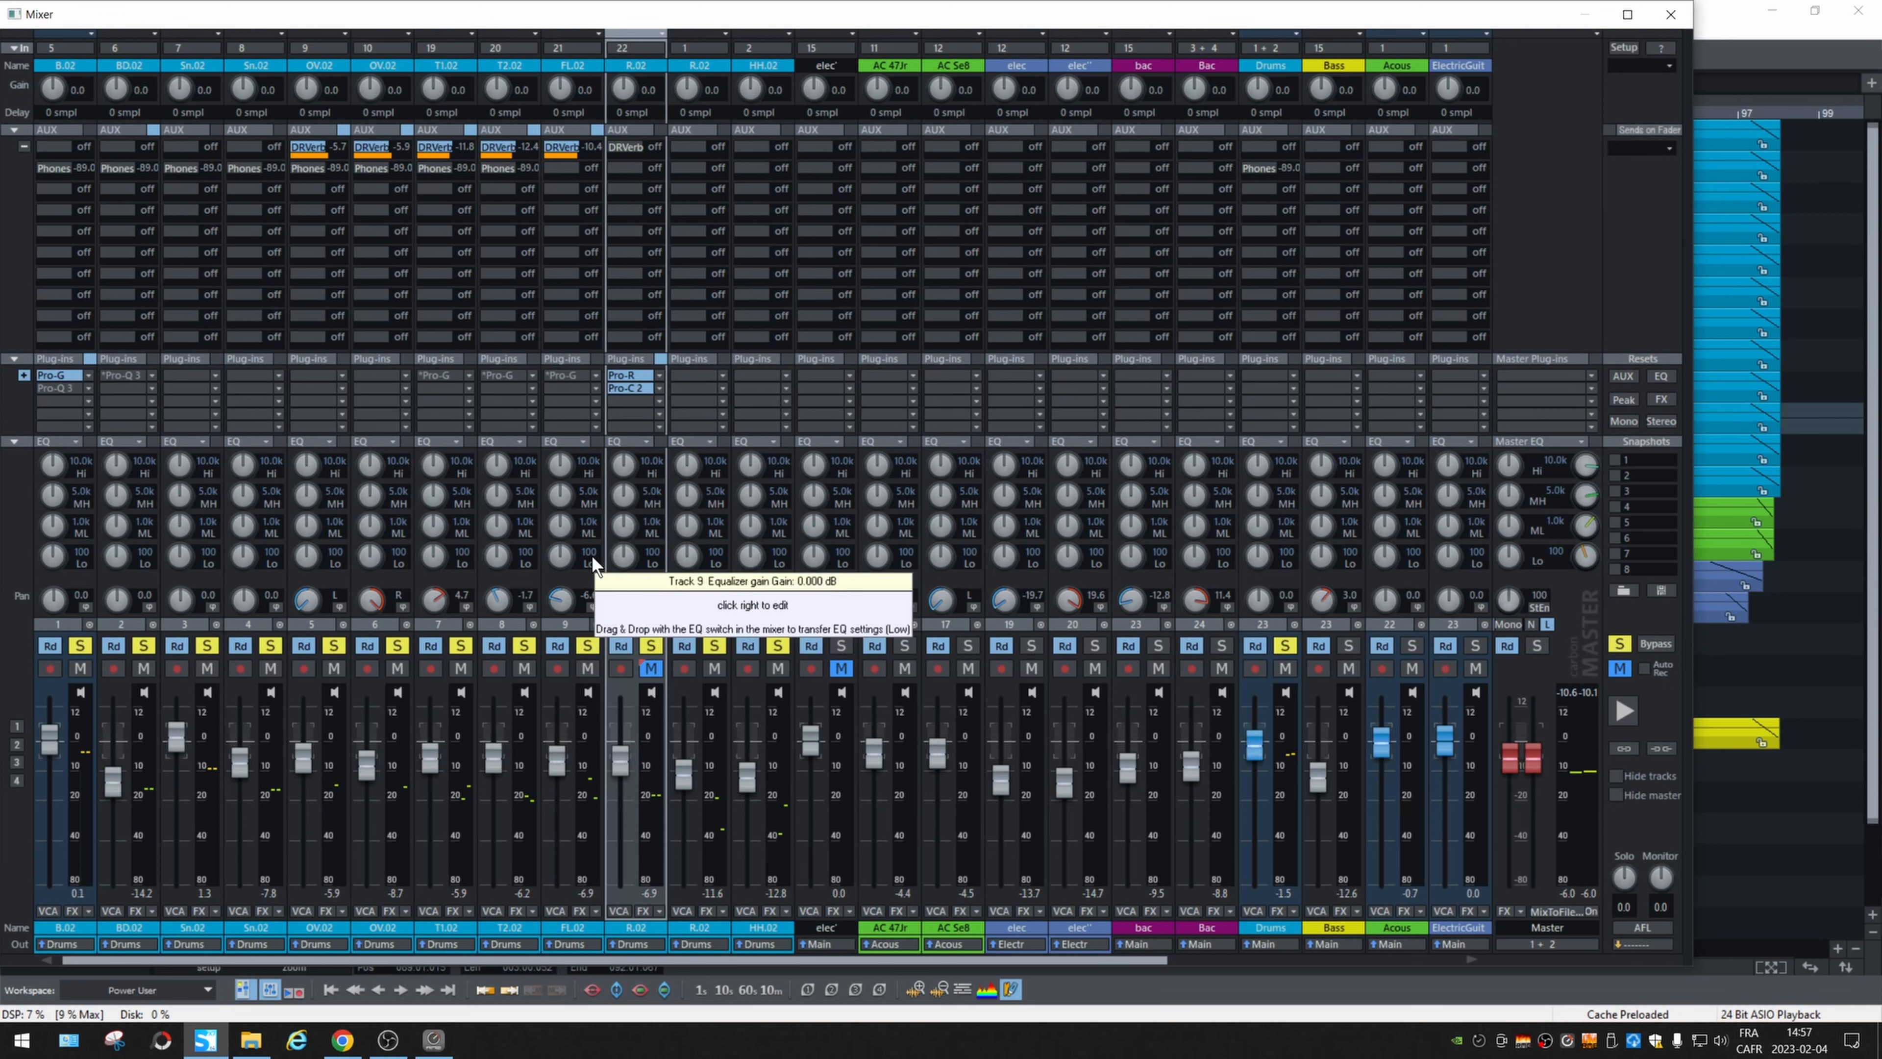
# In room track 10's Pro-R, lower the post-EQ high cut to just below 10 kHz and raise the low-mid decay-rate point.
pyautogui.click(637, 373)
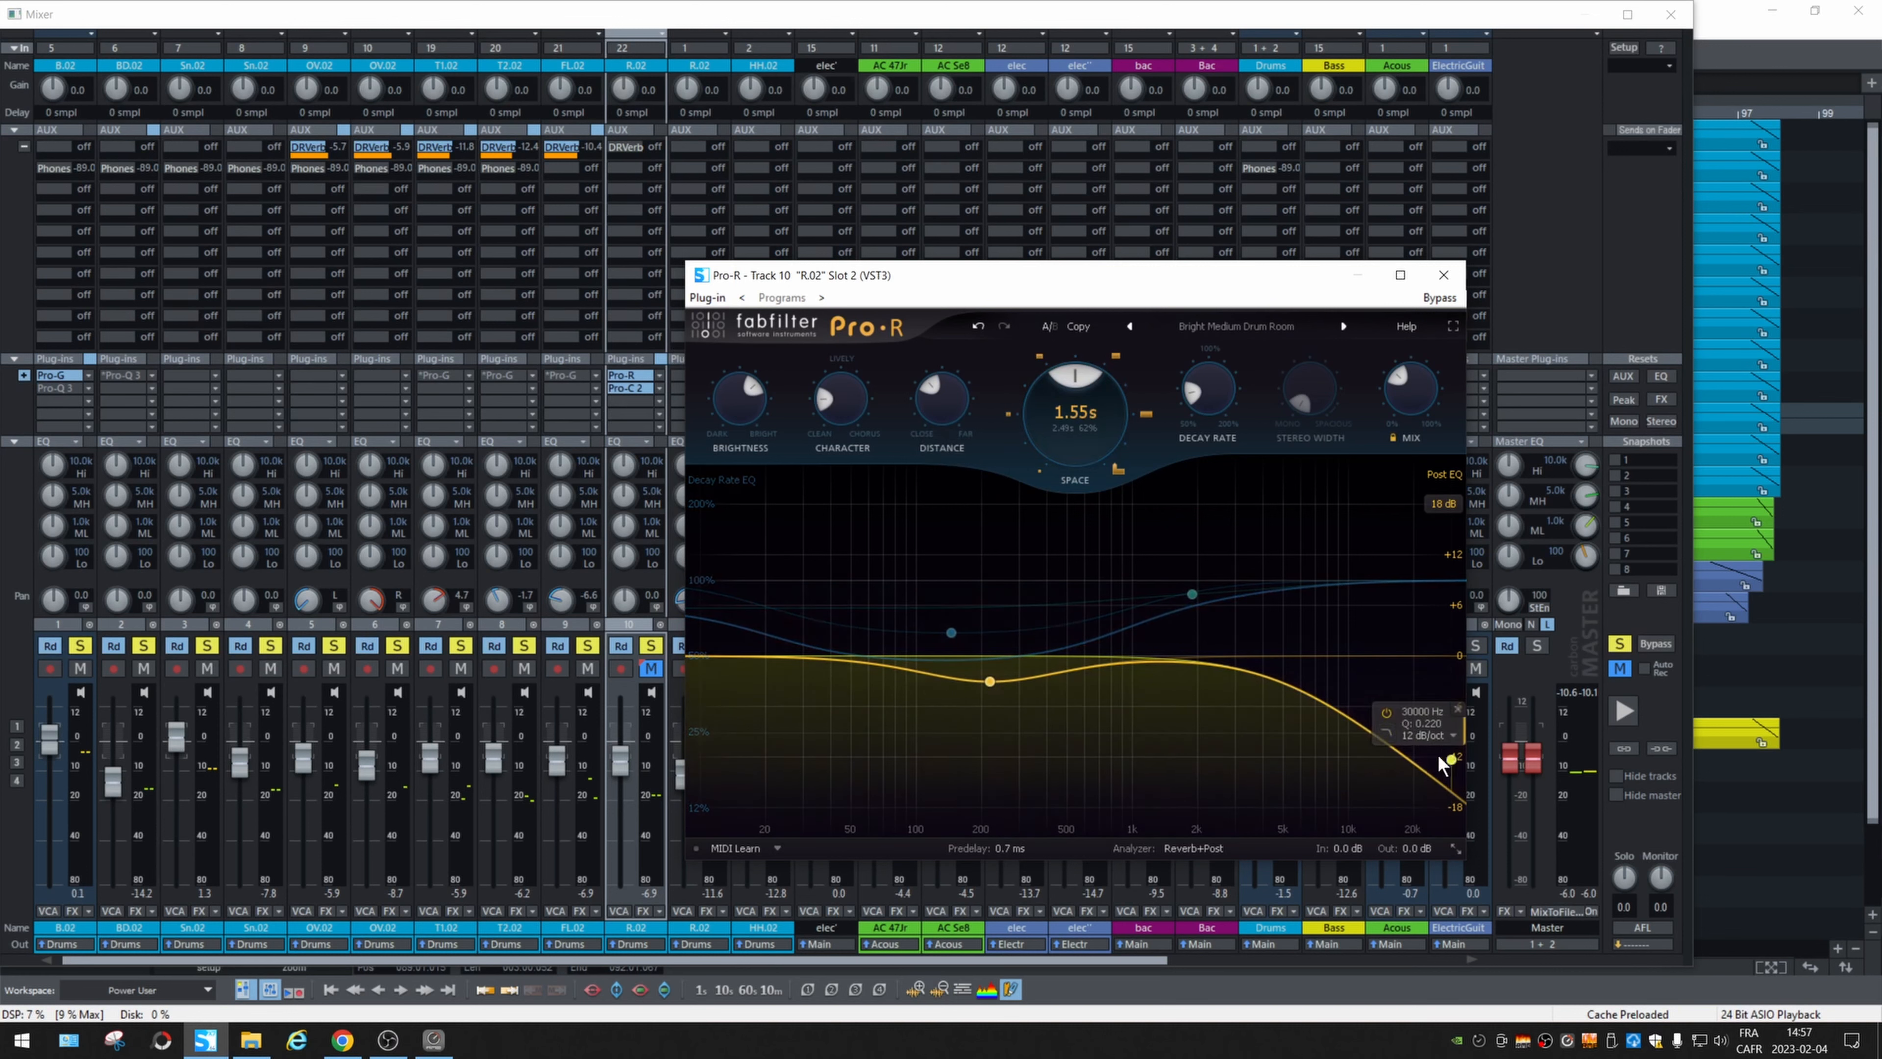
pyautogui.moveTo(1443, 759); pyautogui.dragTo(1336, 723)
pyautogui.press('space')
pyautogui.moveTo(952, 632); pyautogui.dragTo(954, 611)
# Set room track 10's fader to -6.6 dB while comparing the drums with its solo and the mixer-wide effect bypass toggled.
pyautogui.click(654, 646)
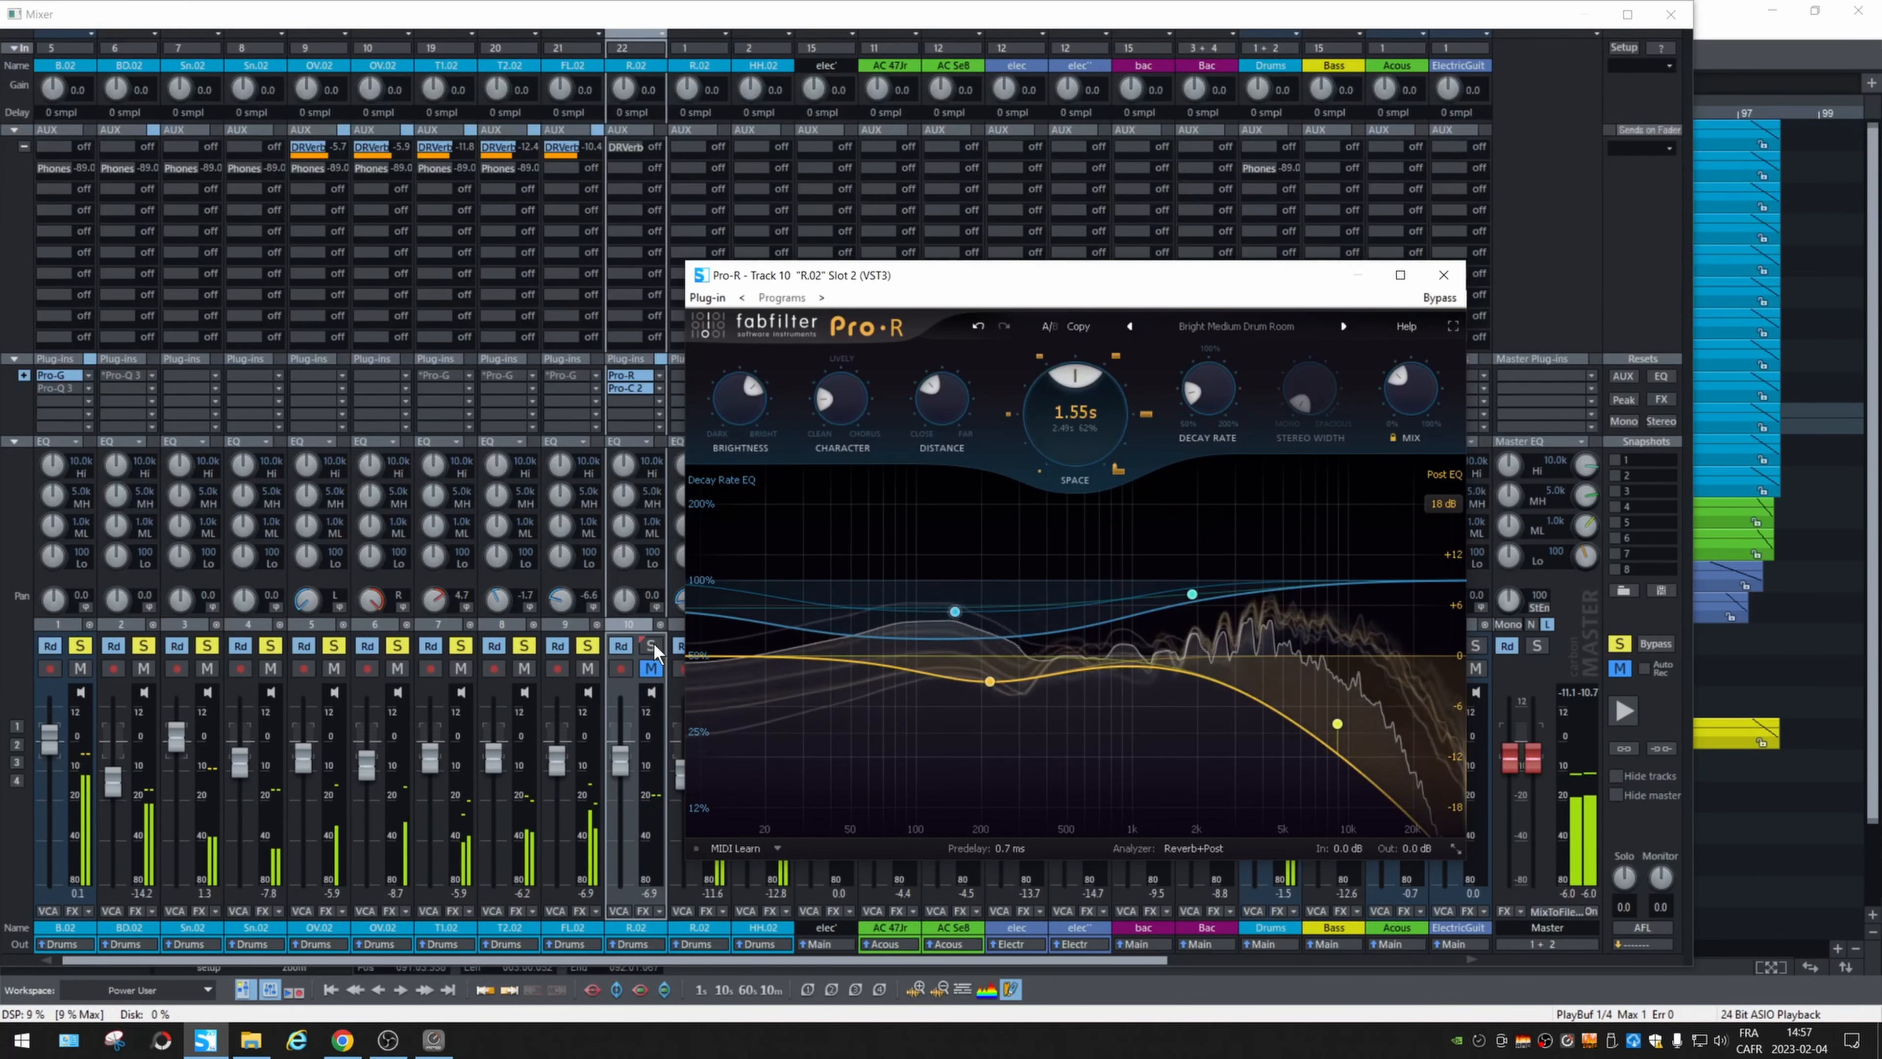
pyautogui.click(654, 645)
pyautogui.moveTo(628, 772); pyautogui.dragTo(628, 771)
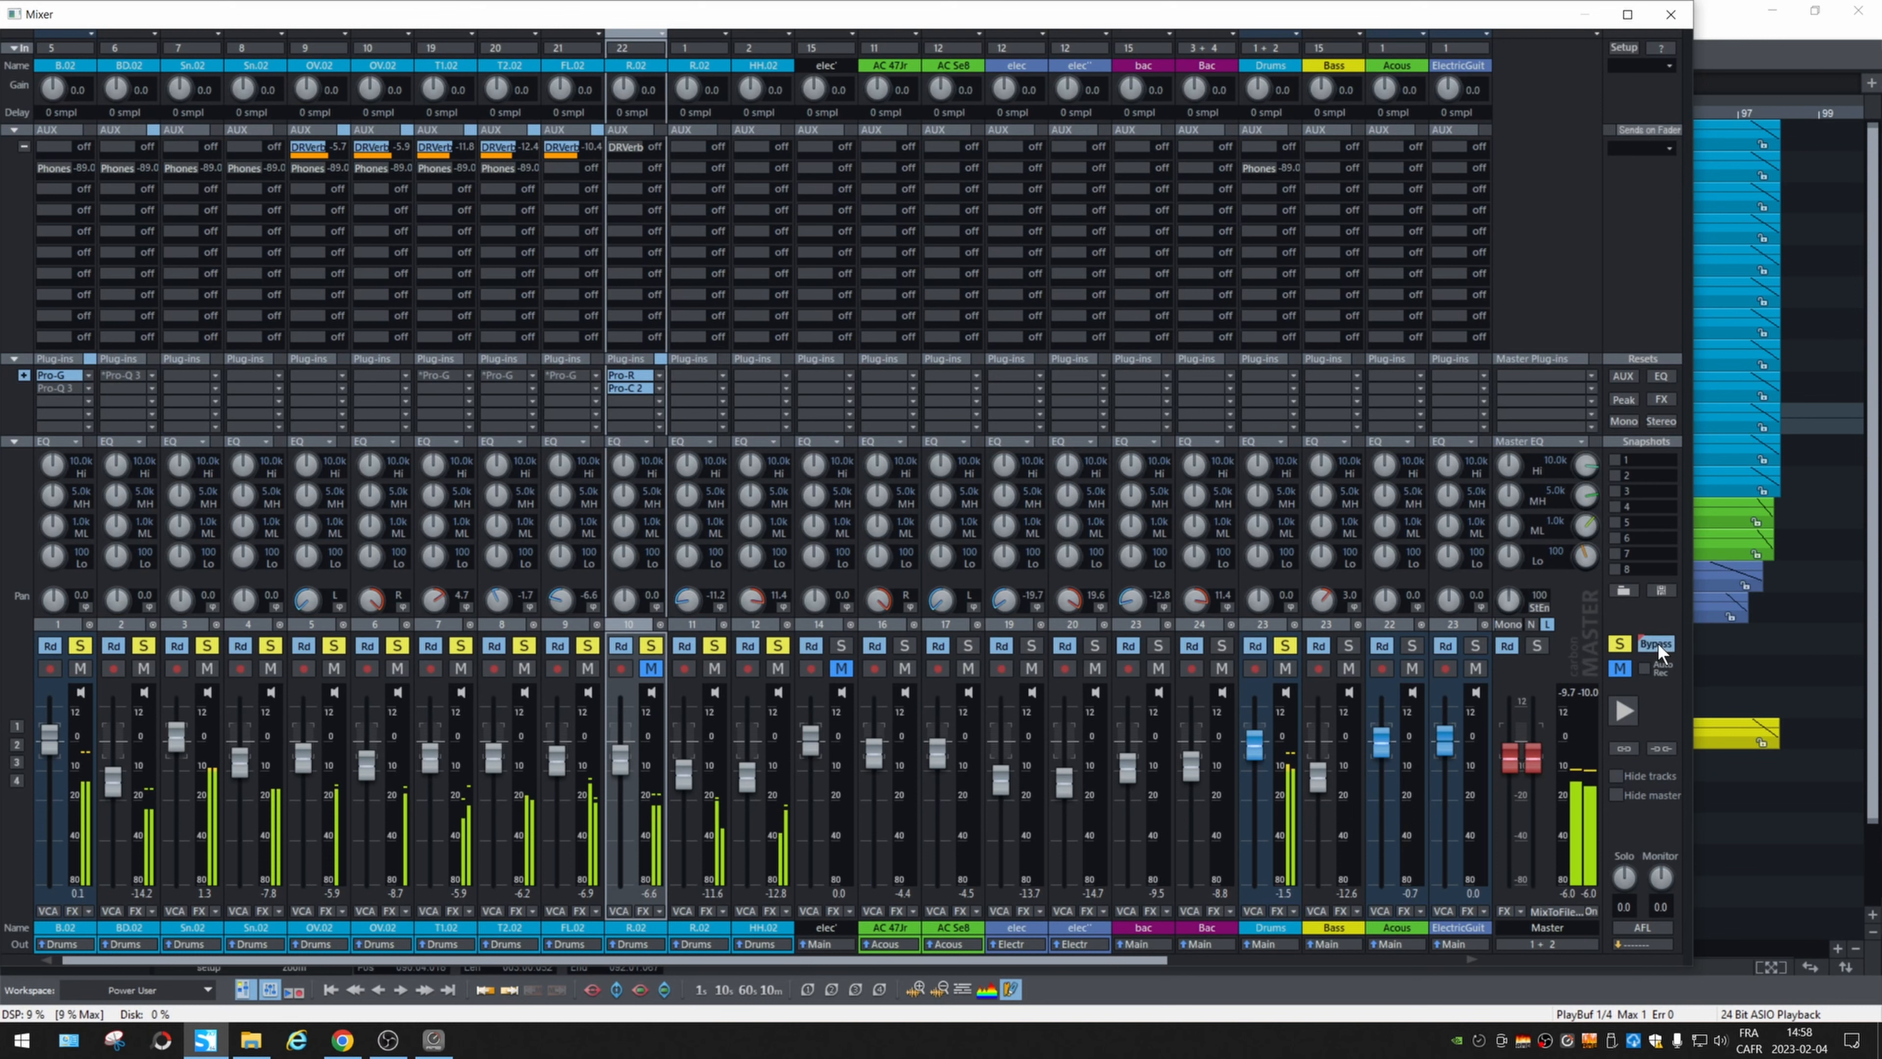
pyautogui.click(1655, 643)
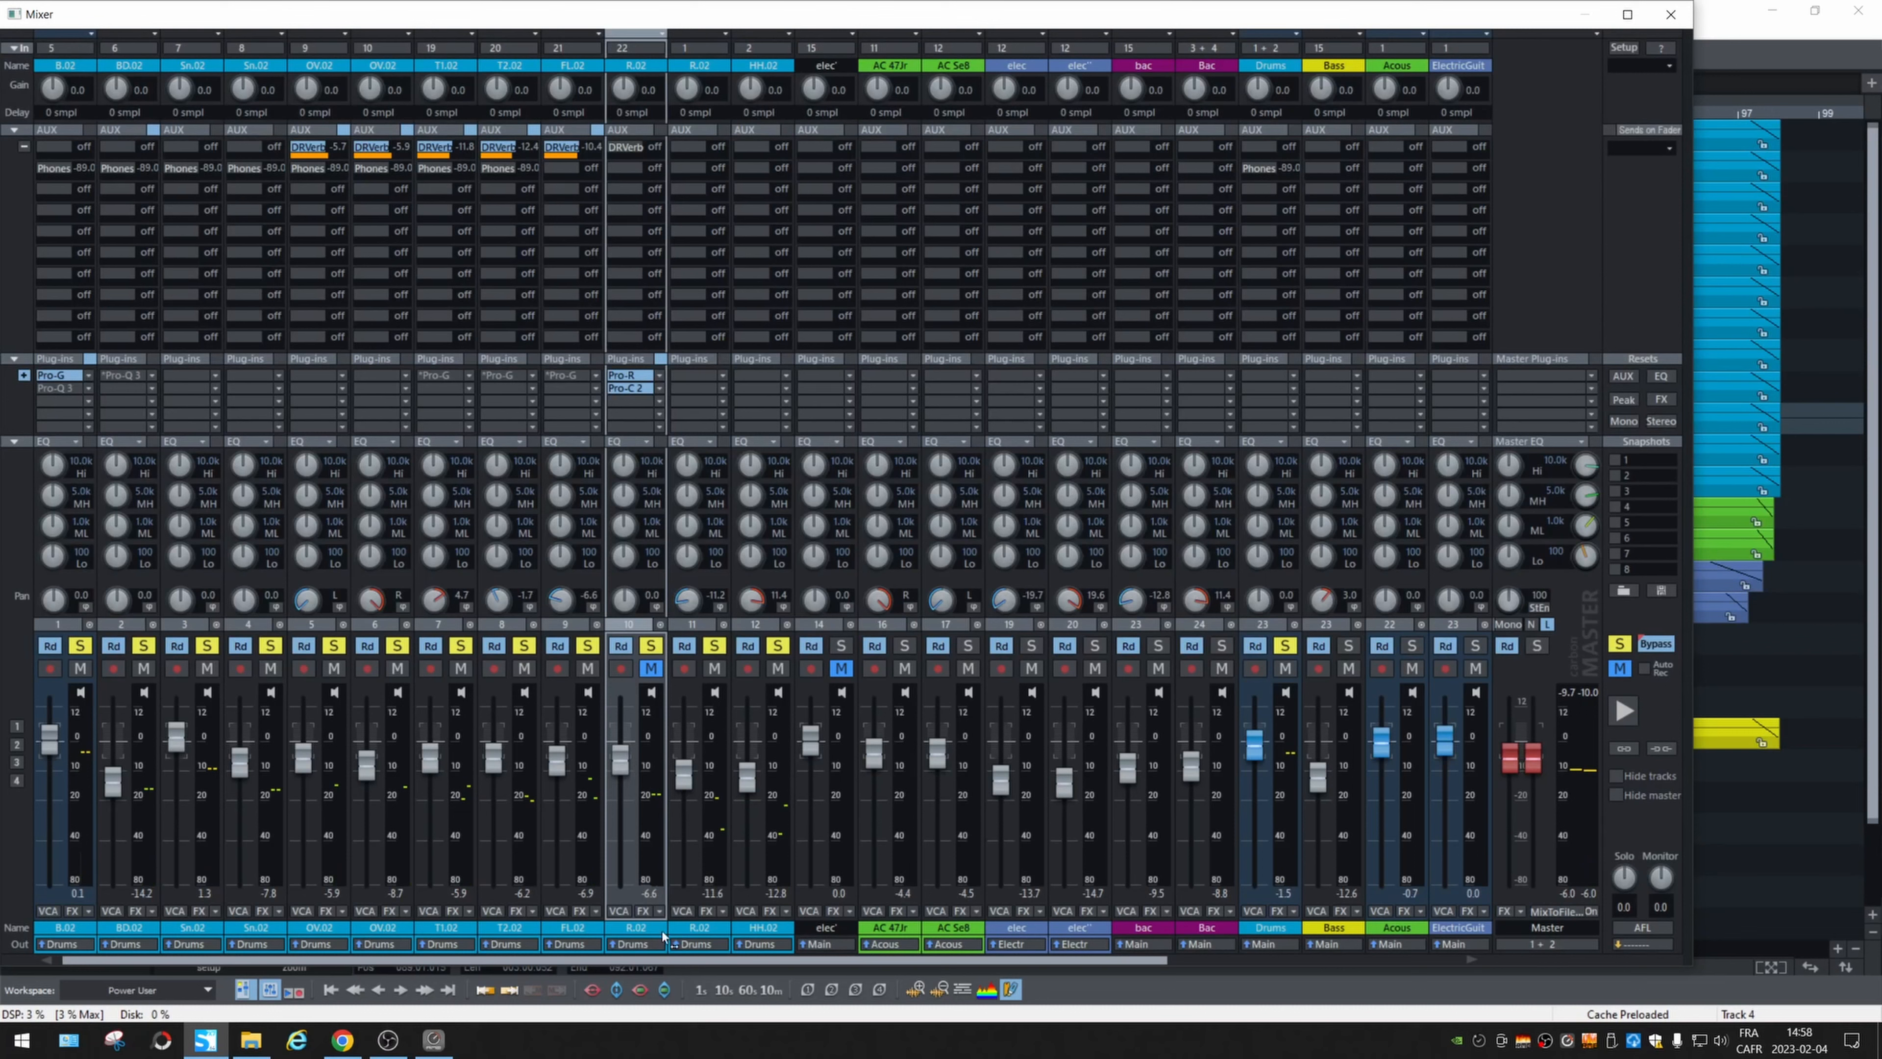
# Audition bass drum tracks 1 and 2 using solo, and stop playback.
pyautogui.keyDown('ctrl'); pyautogui.click(80, 646); pyautogui.keyUp('ctrl')
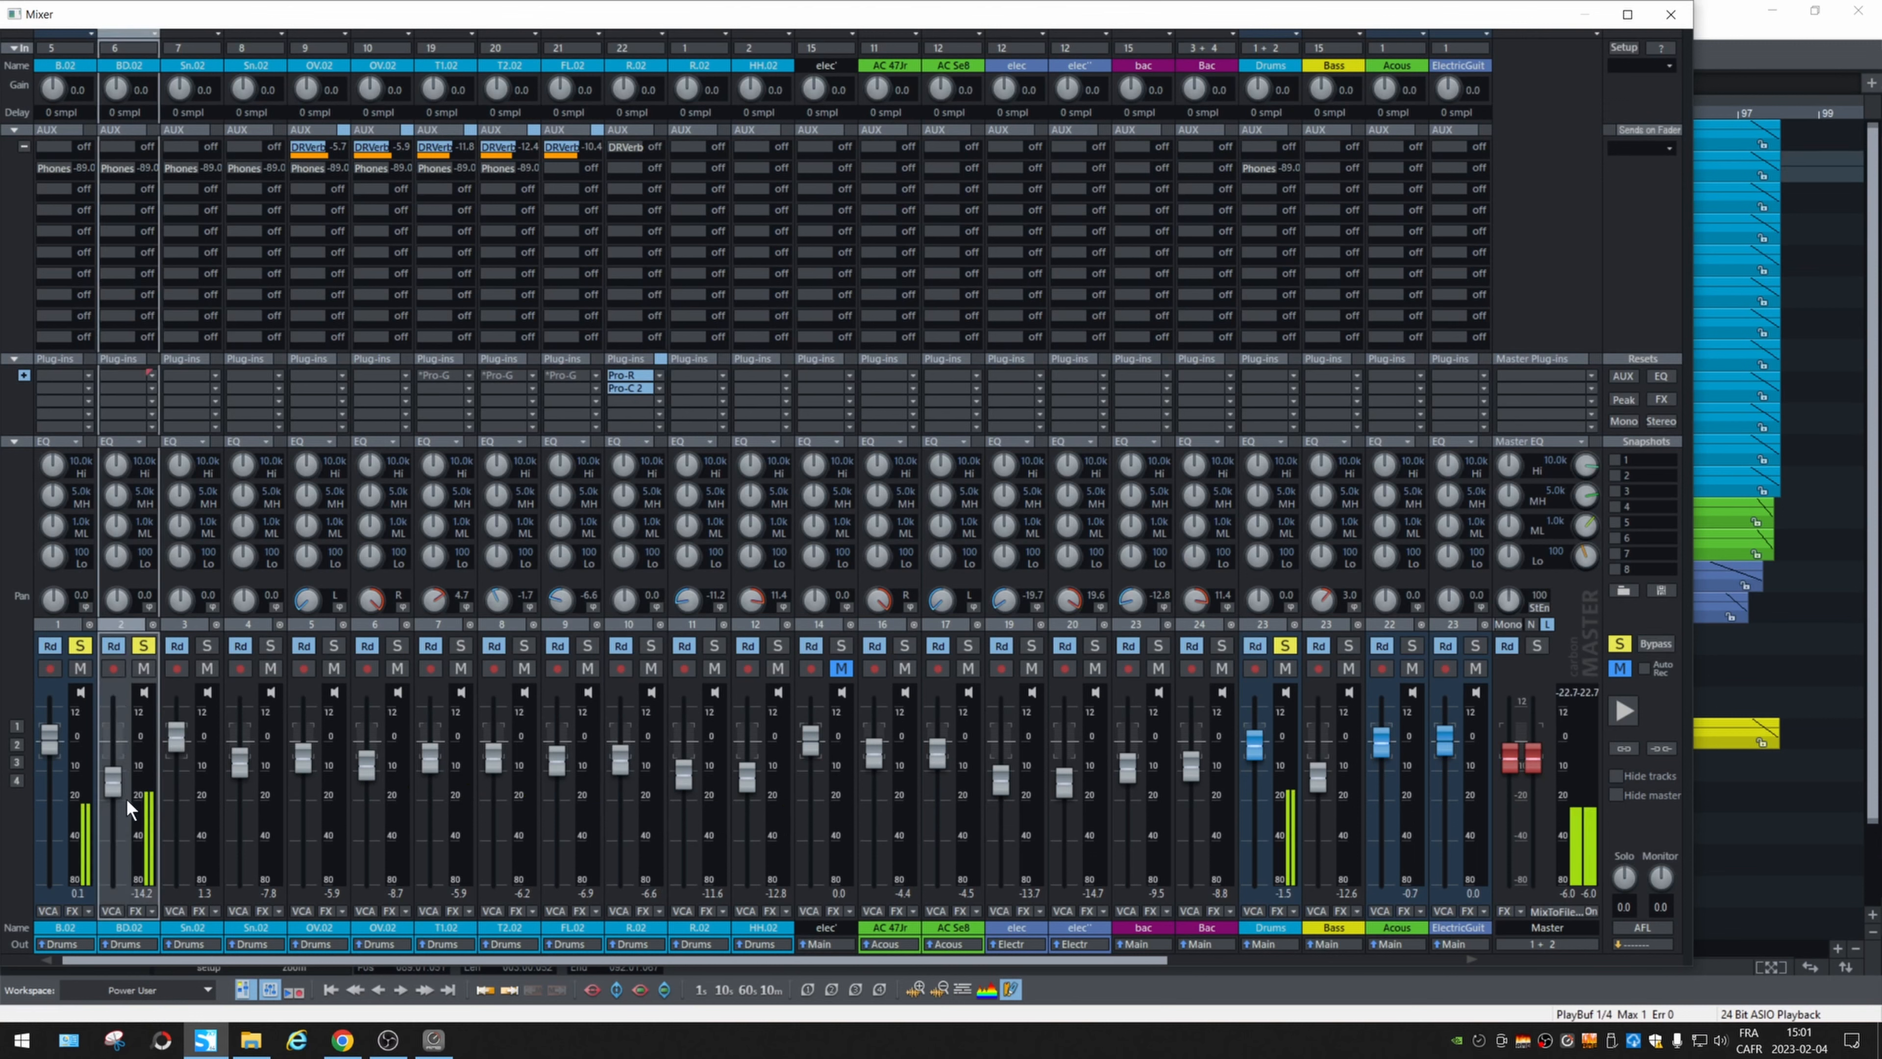
pyautogui.click(145, 645)
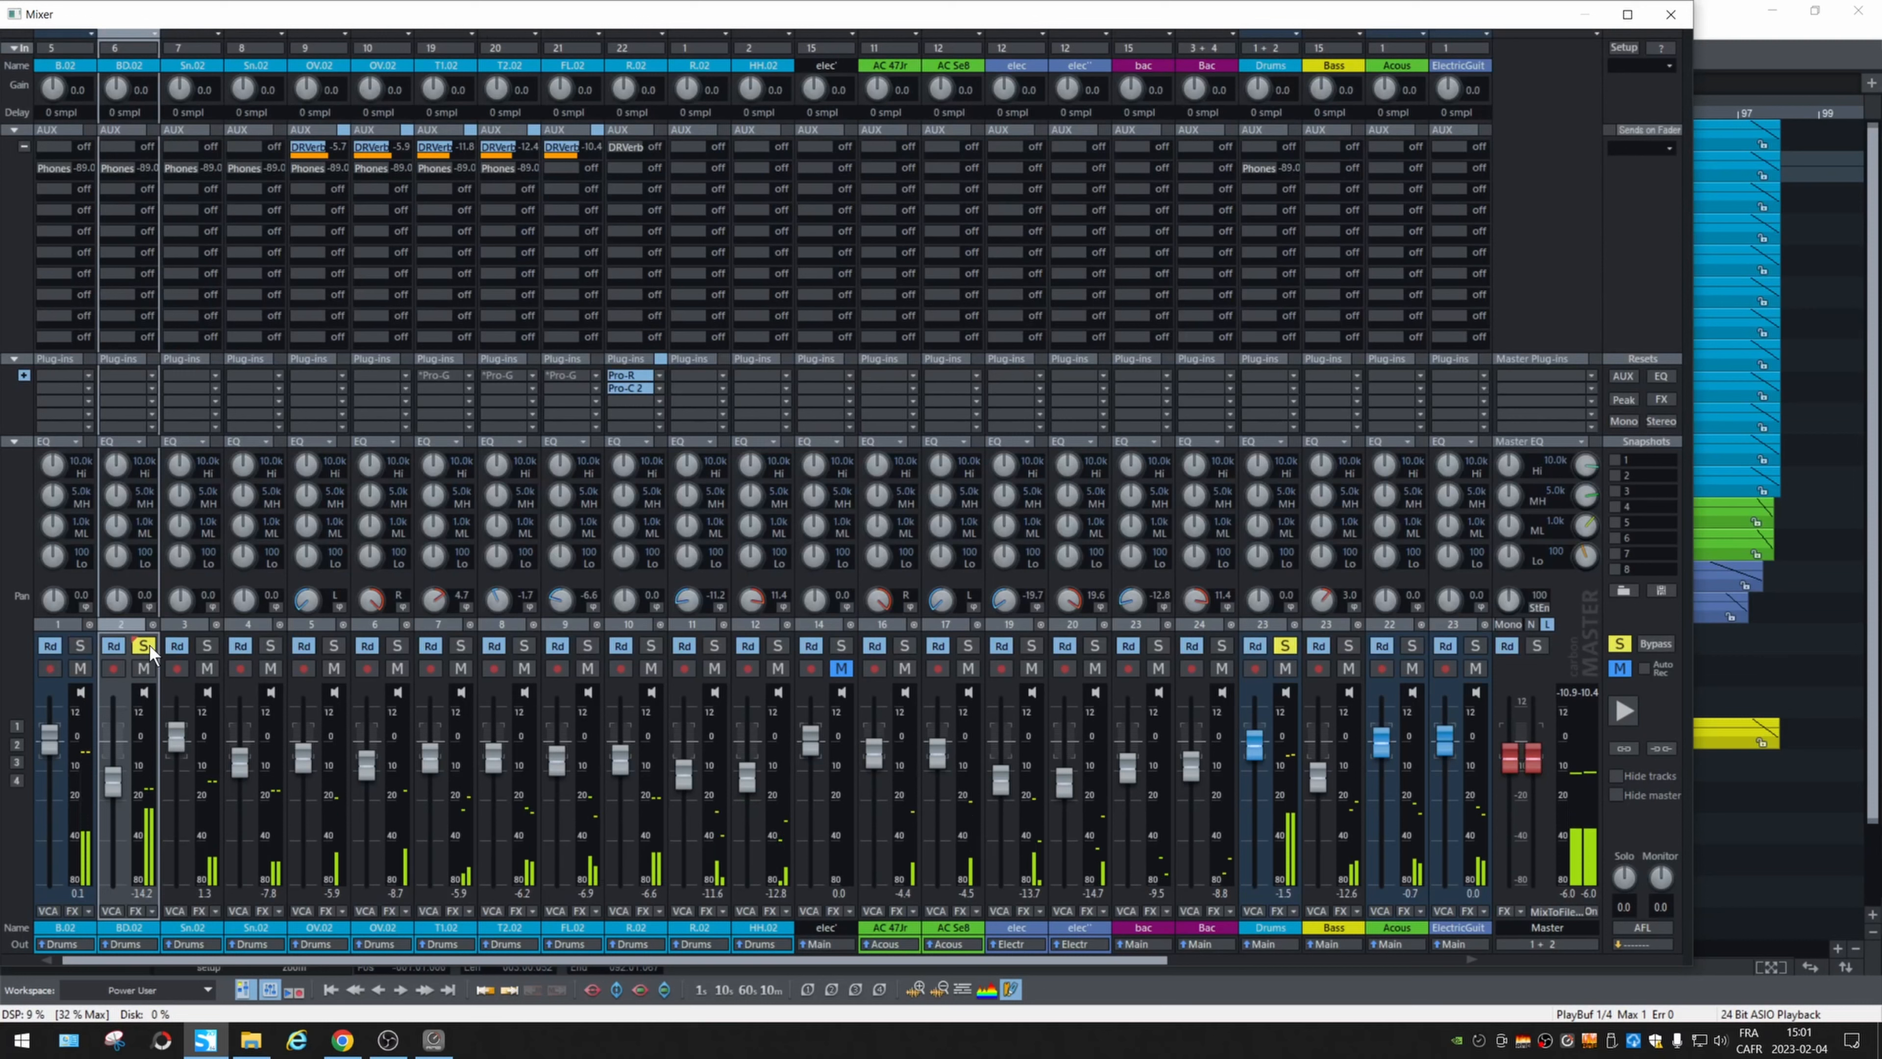
pyautogui.press('space')
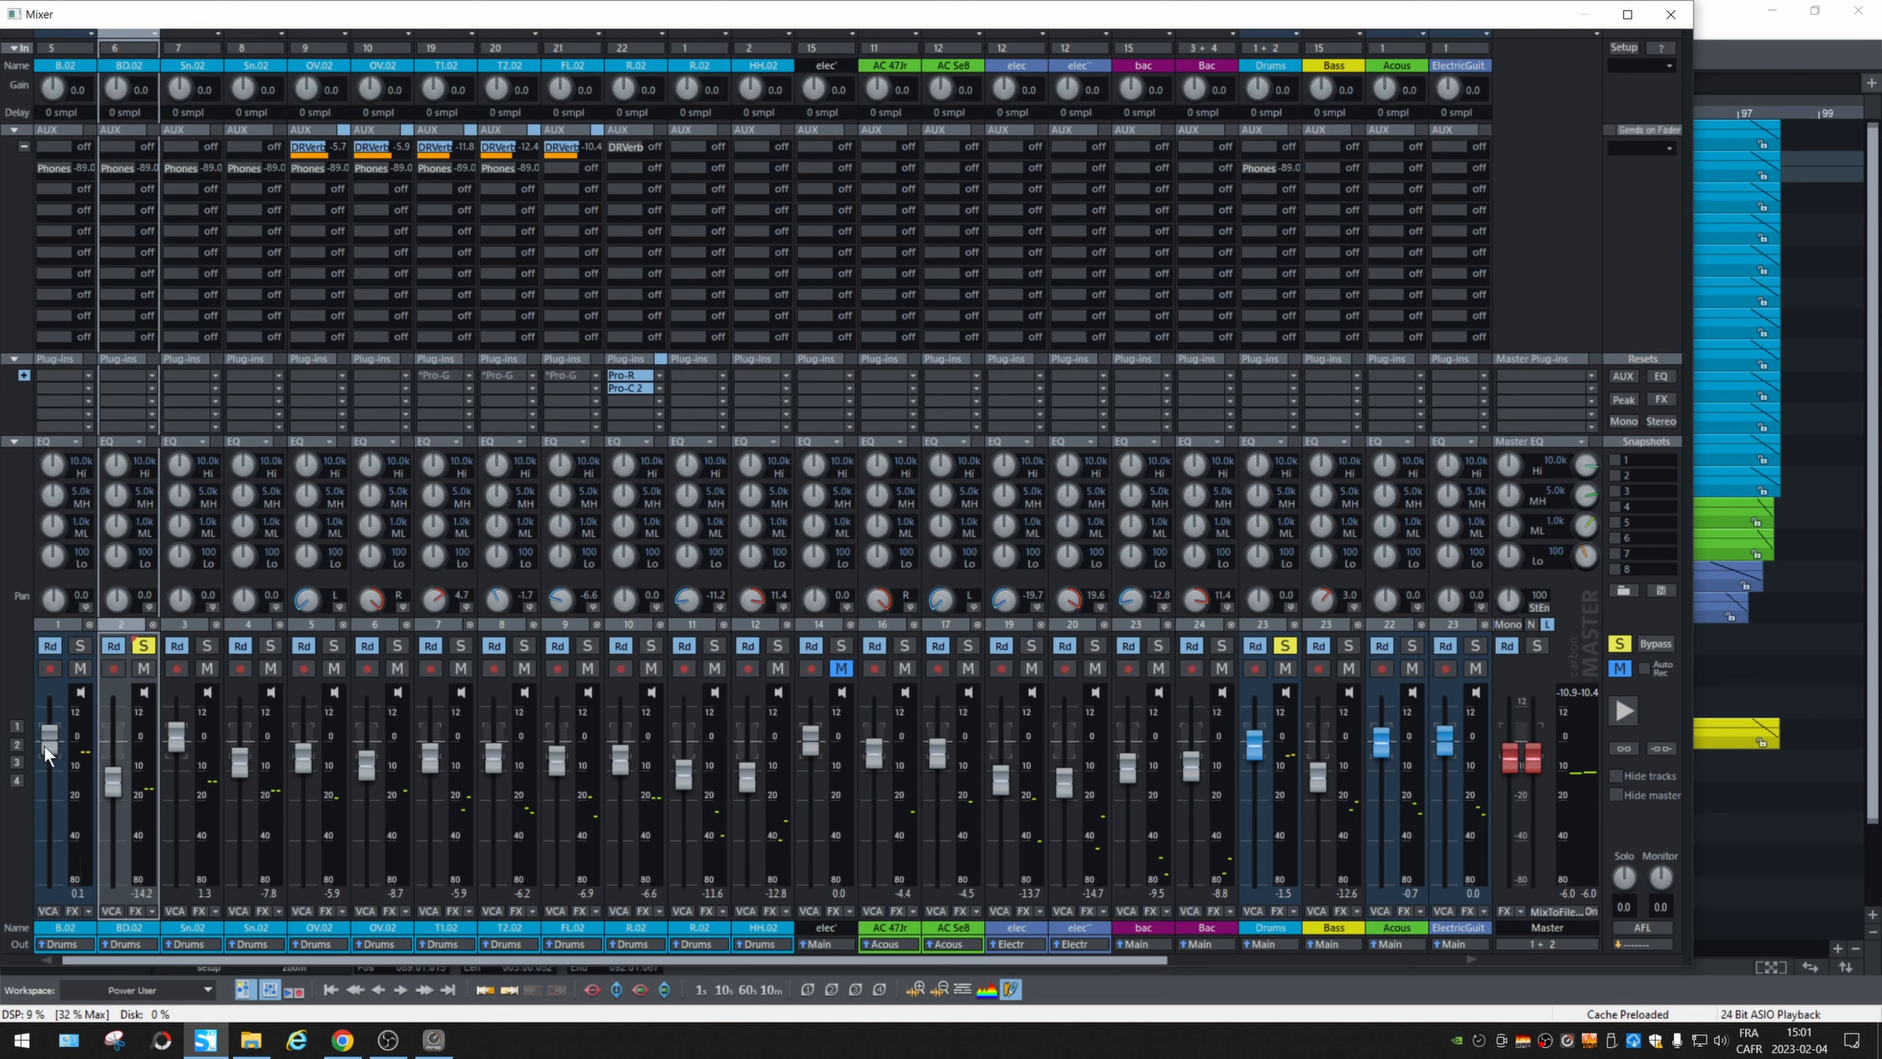
# Insert Pro-G on bass drum track 1 (B.02) with Track 02 as side-chain input, and solo track 1 alongside track 2.
pyautogui.click(90, 375)
pyautogui.moveTo(157, 450)
pyautogui.click(349, 450)
pyautogui.click(427, 504)
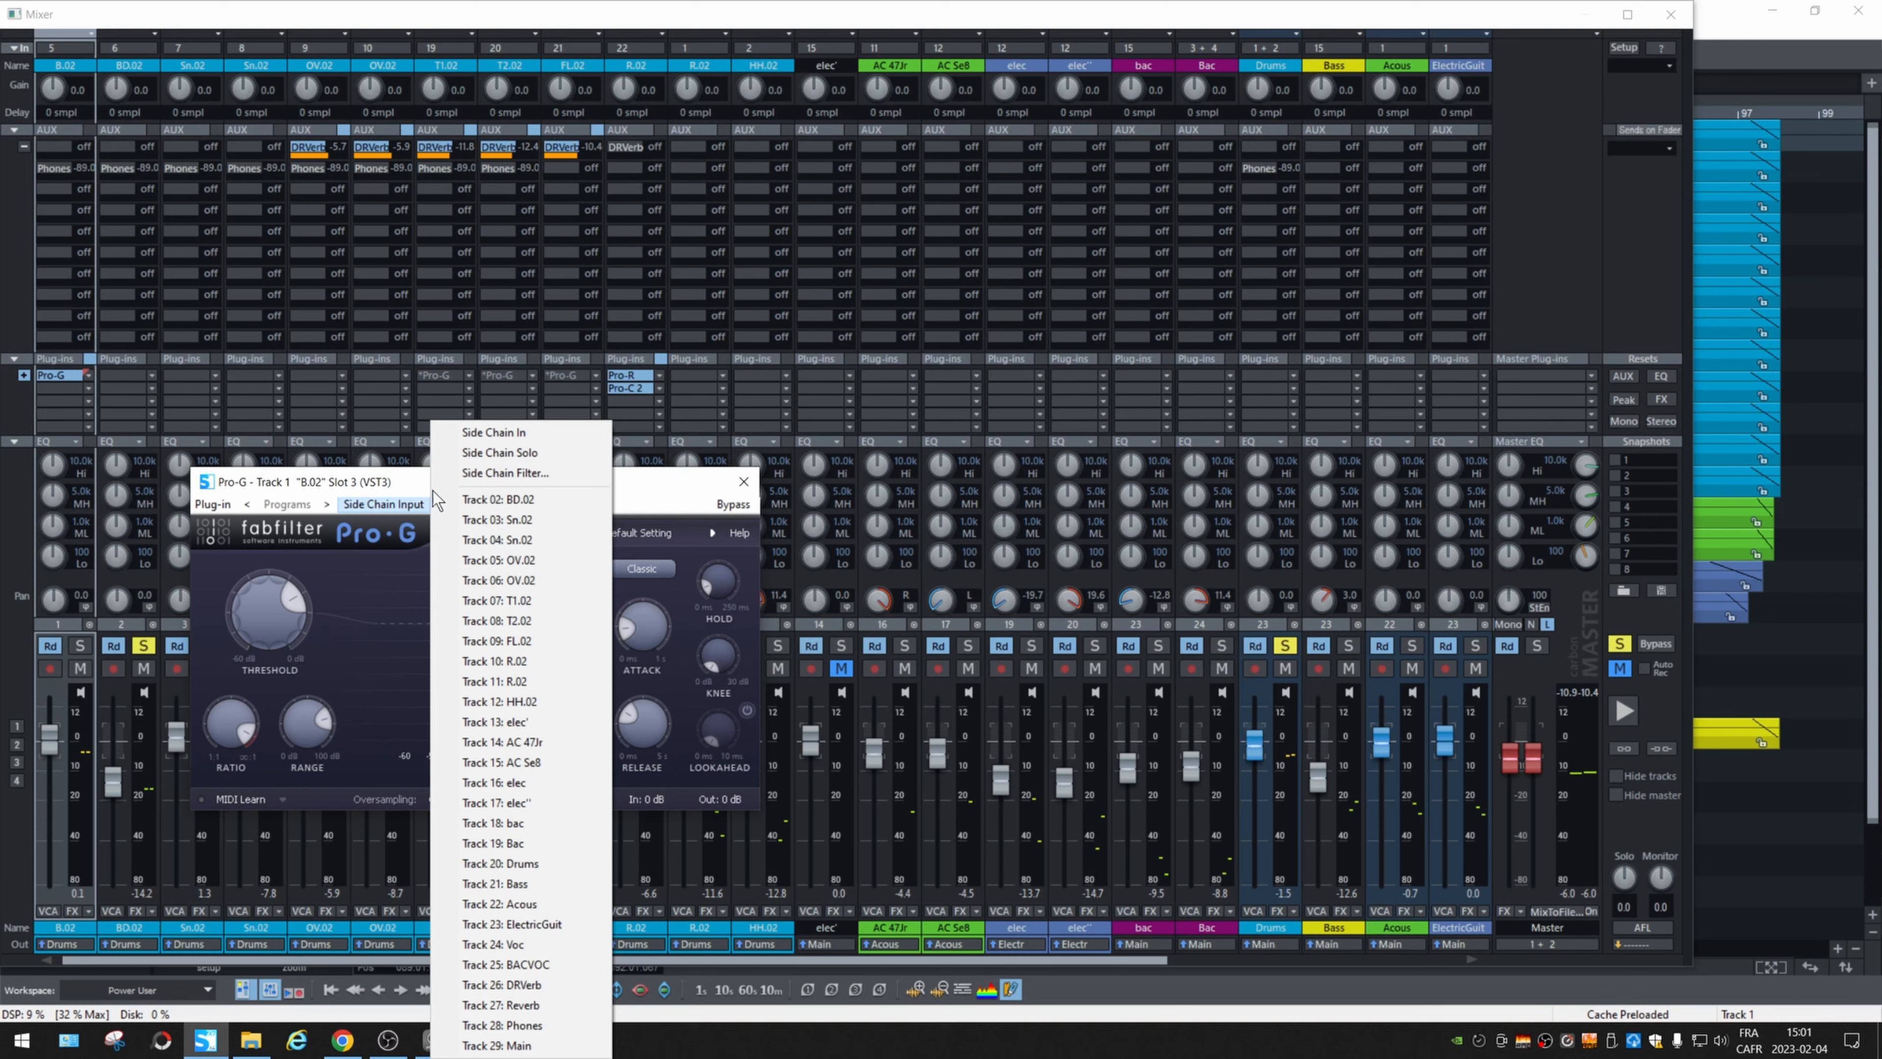
pyautogui.click(534, 498)
pyautogui.click(80, 645)
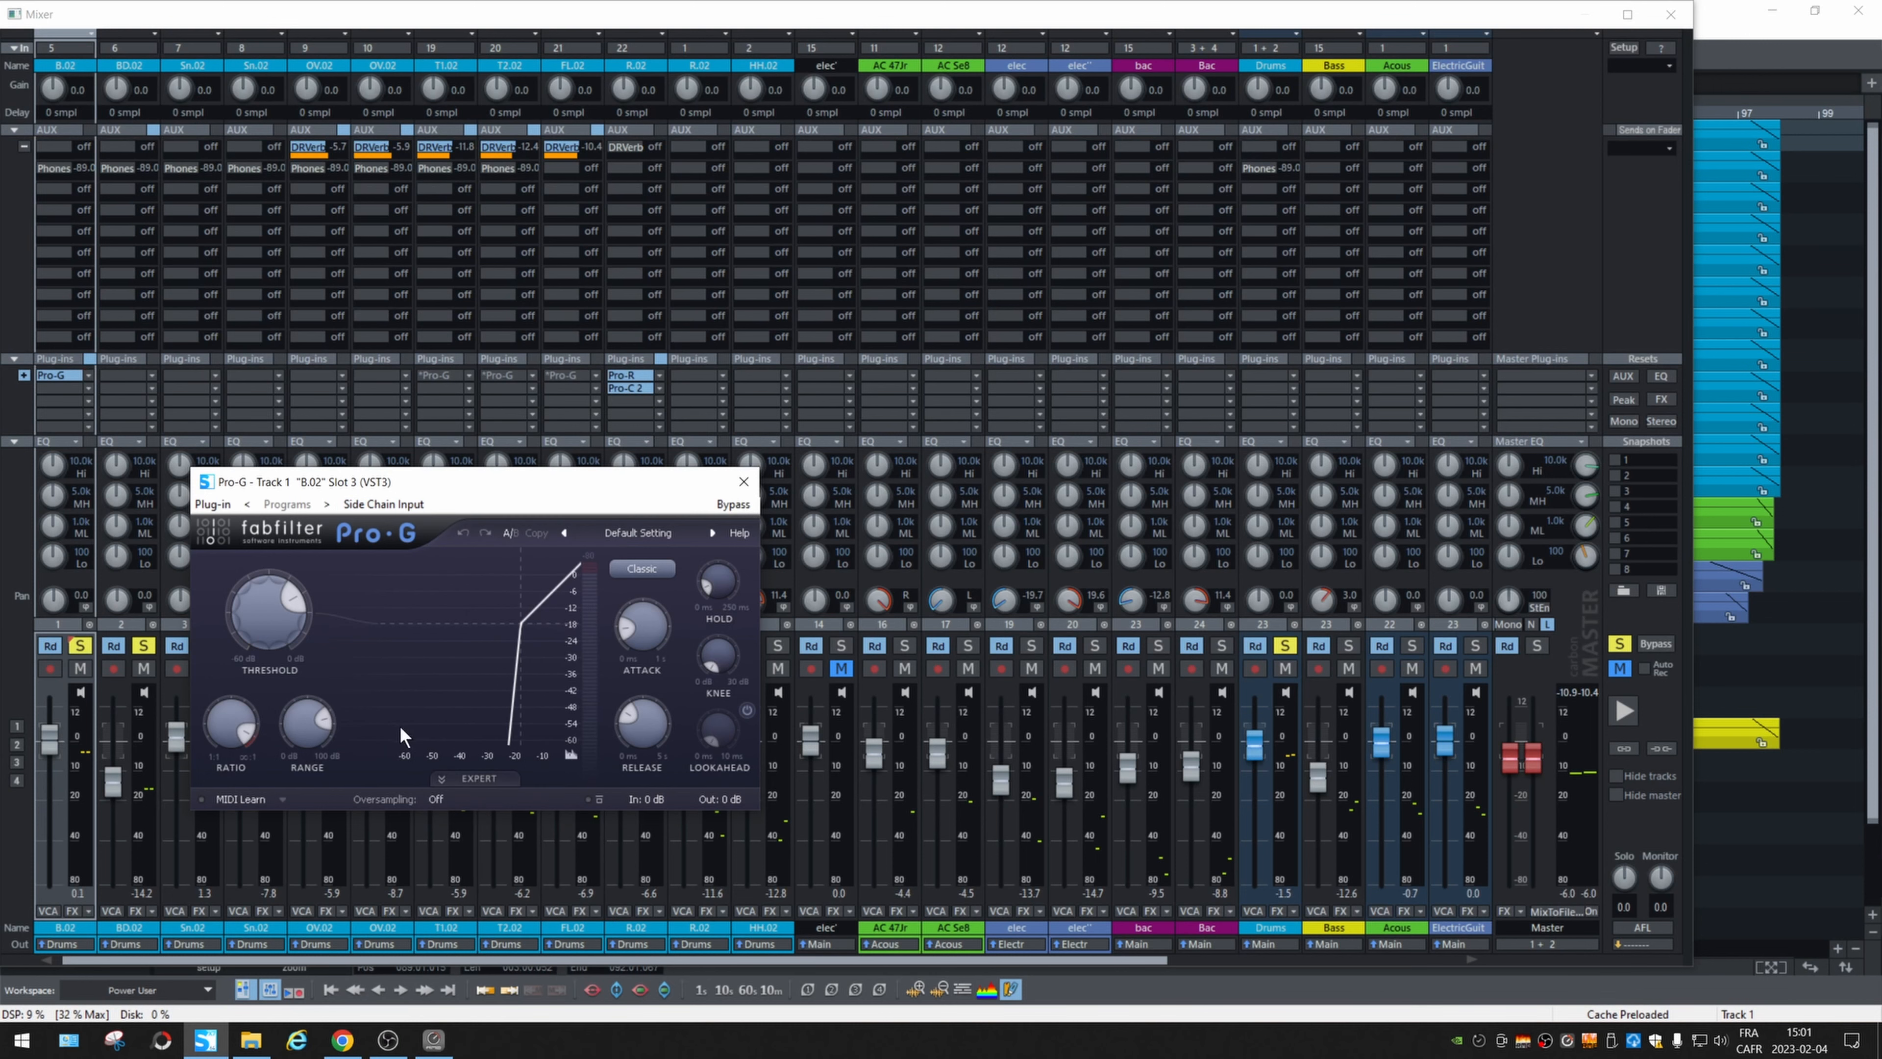
# Play the soloed bass drums, expand the gate's expert controls, and cap its side-chain filter at 703.5 Hz.
pyautogui.press('space')
pyautogui.click(478, 778)
pyautogui.moveTo(444, 481); pyautogui.dragTo(705, 341)
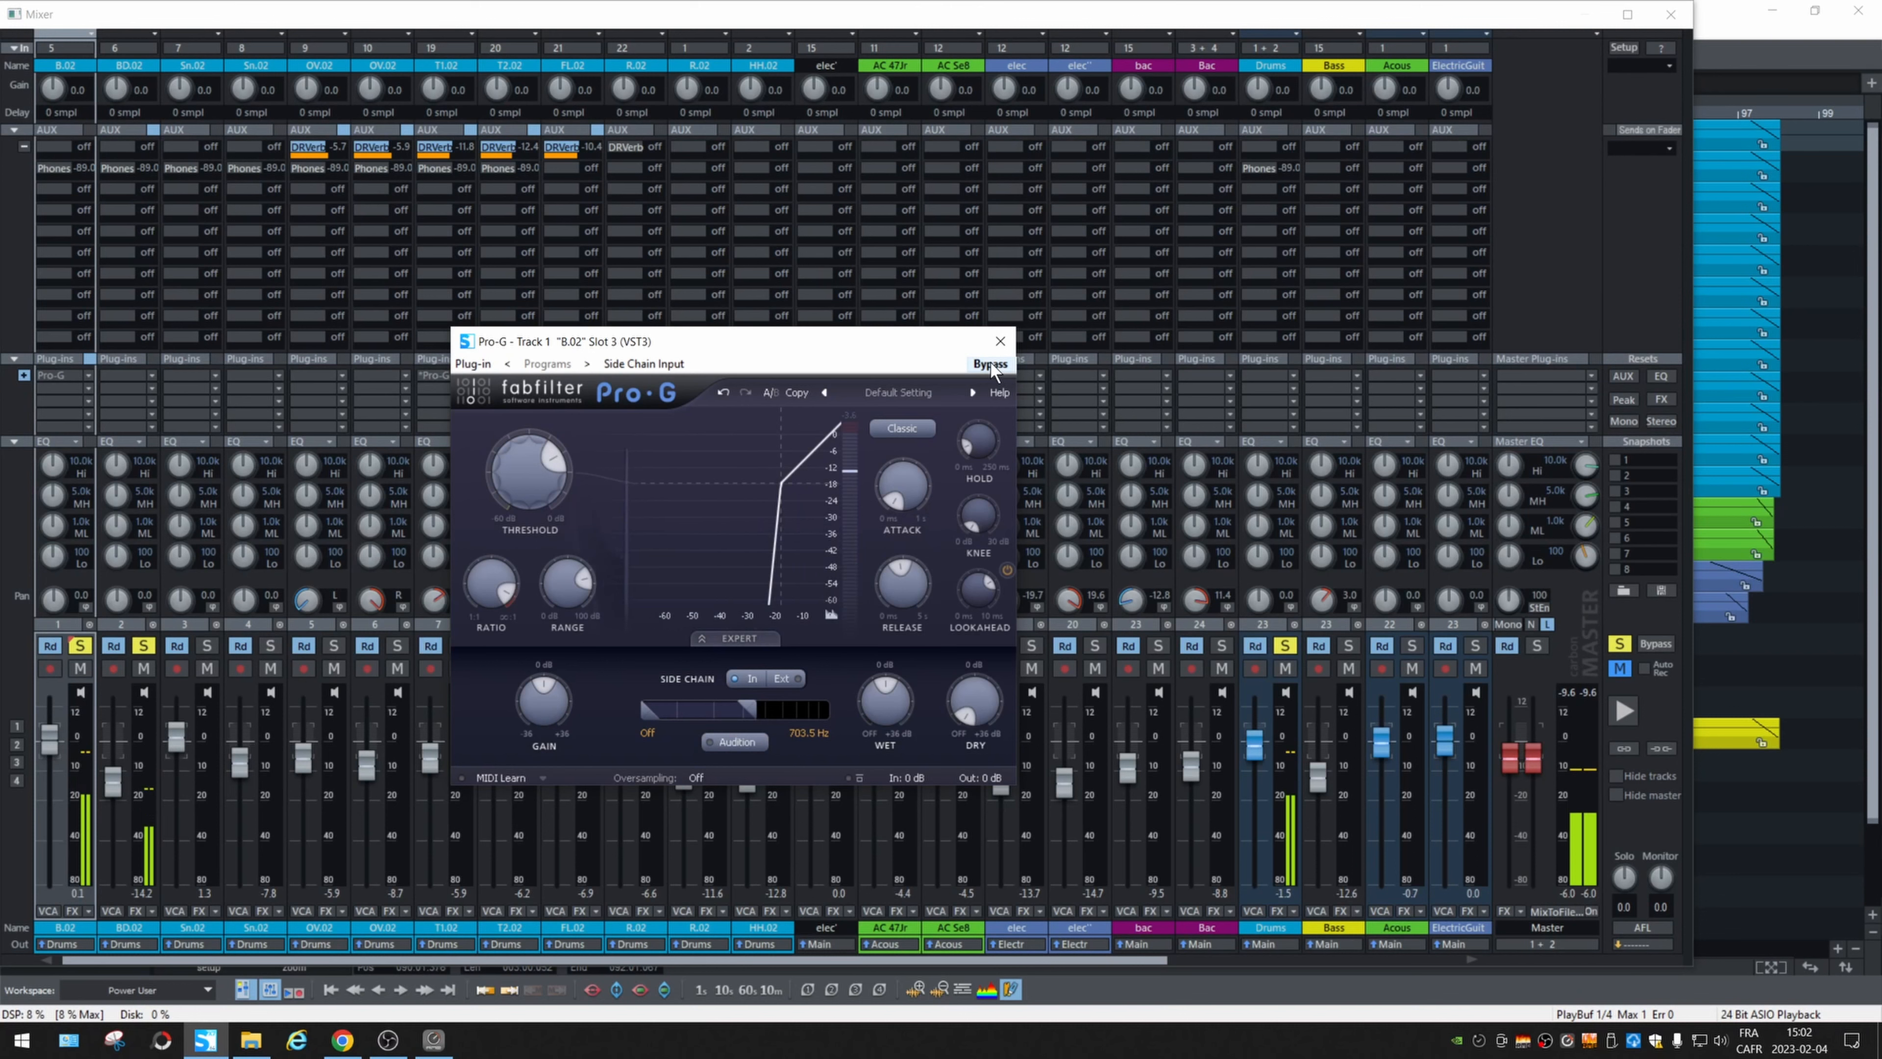
# Increase the release time of track 1's Pro-G gate, comparing the kick with the gate bypassed and active.
pyautogui.click(992, 364)
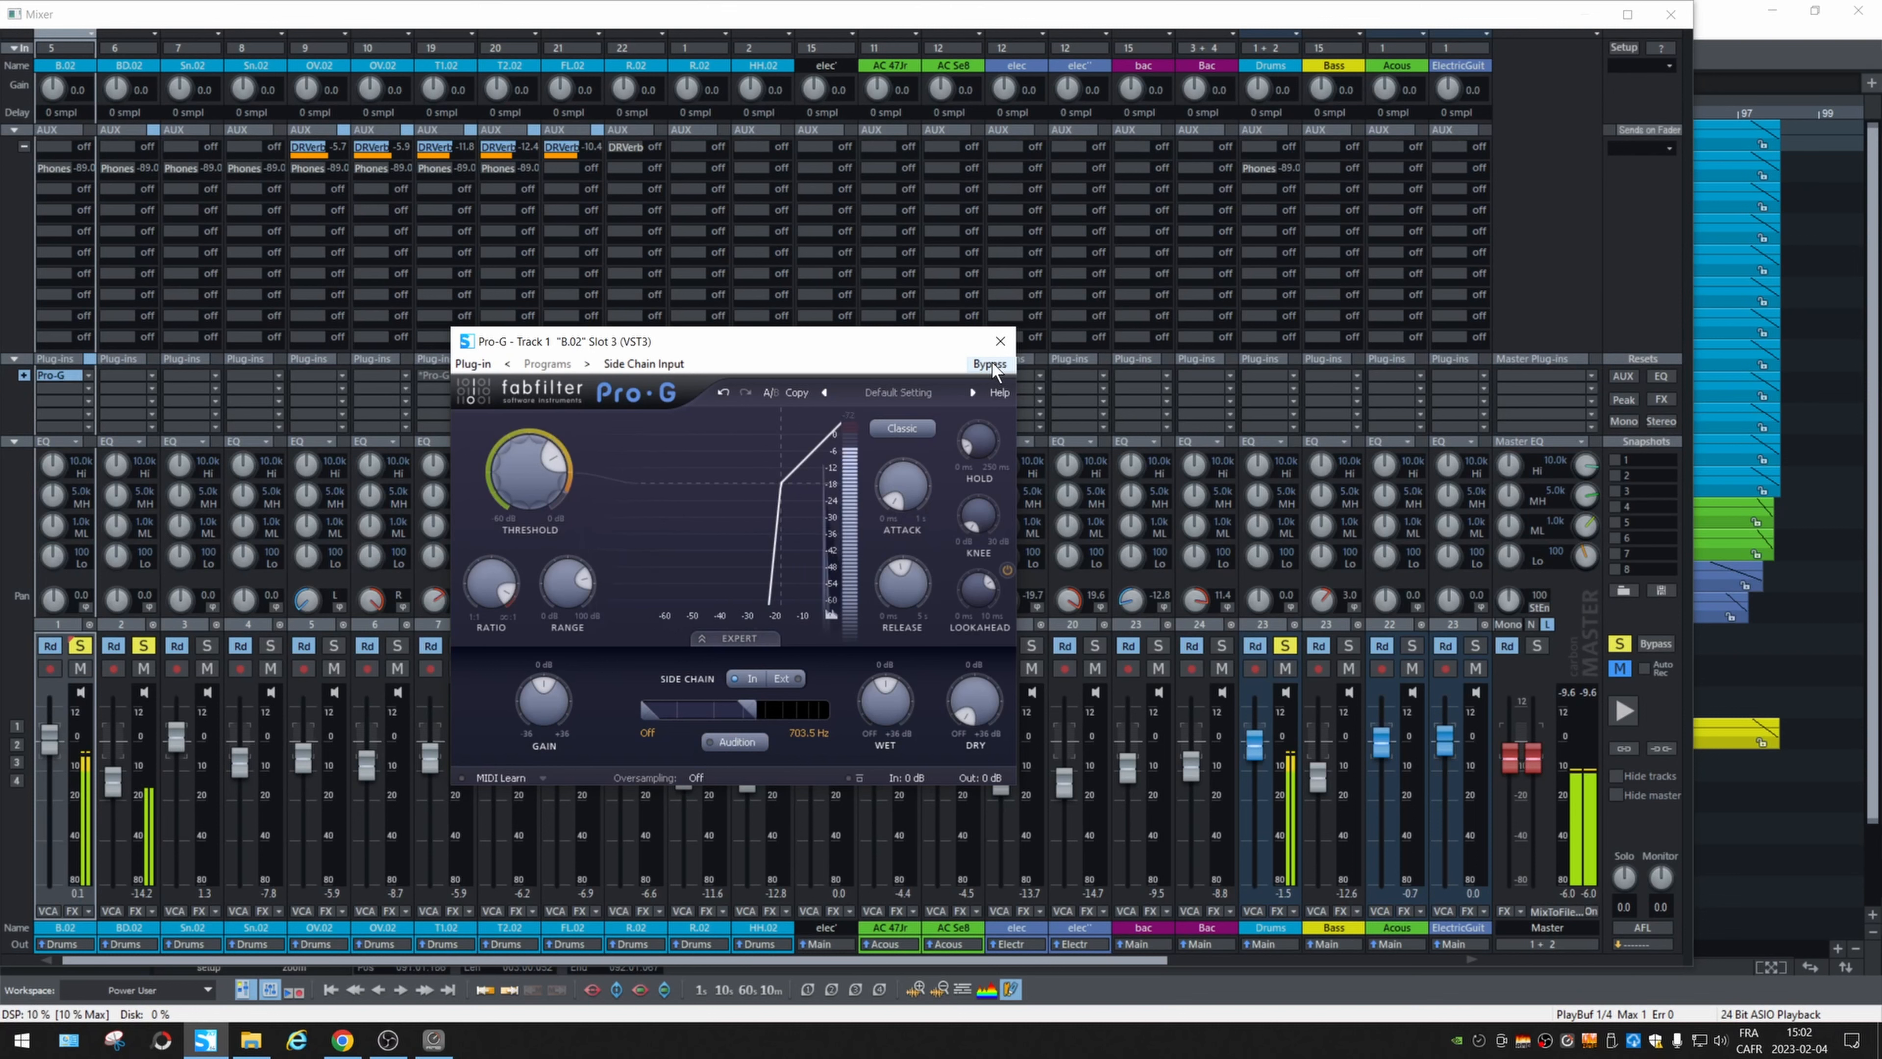
pyautogui.moveTo(897, 597)
pyautogui.mouseDown()
pyautogui.moveTo(904, 548)
pyautogui.moveTo(894, 562)
pyautogui.mouseUp()
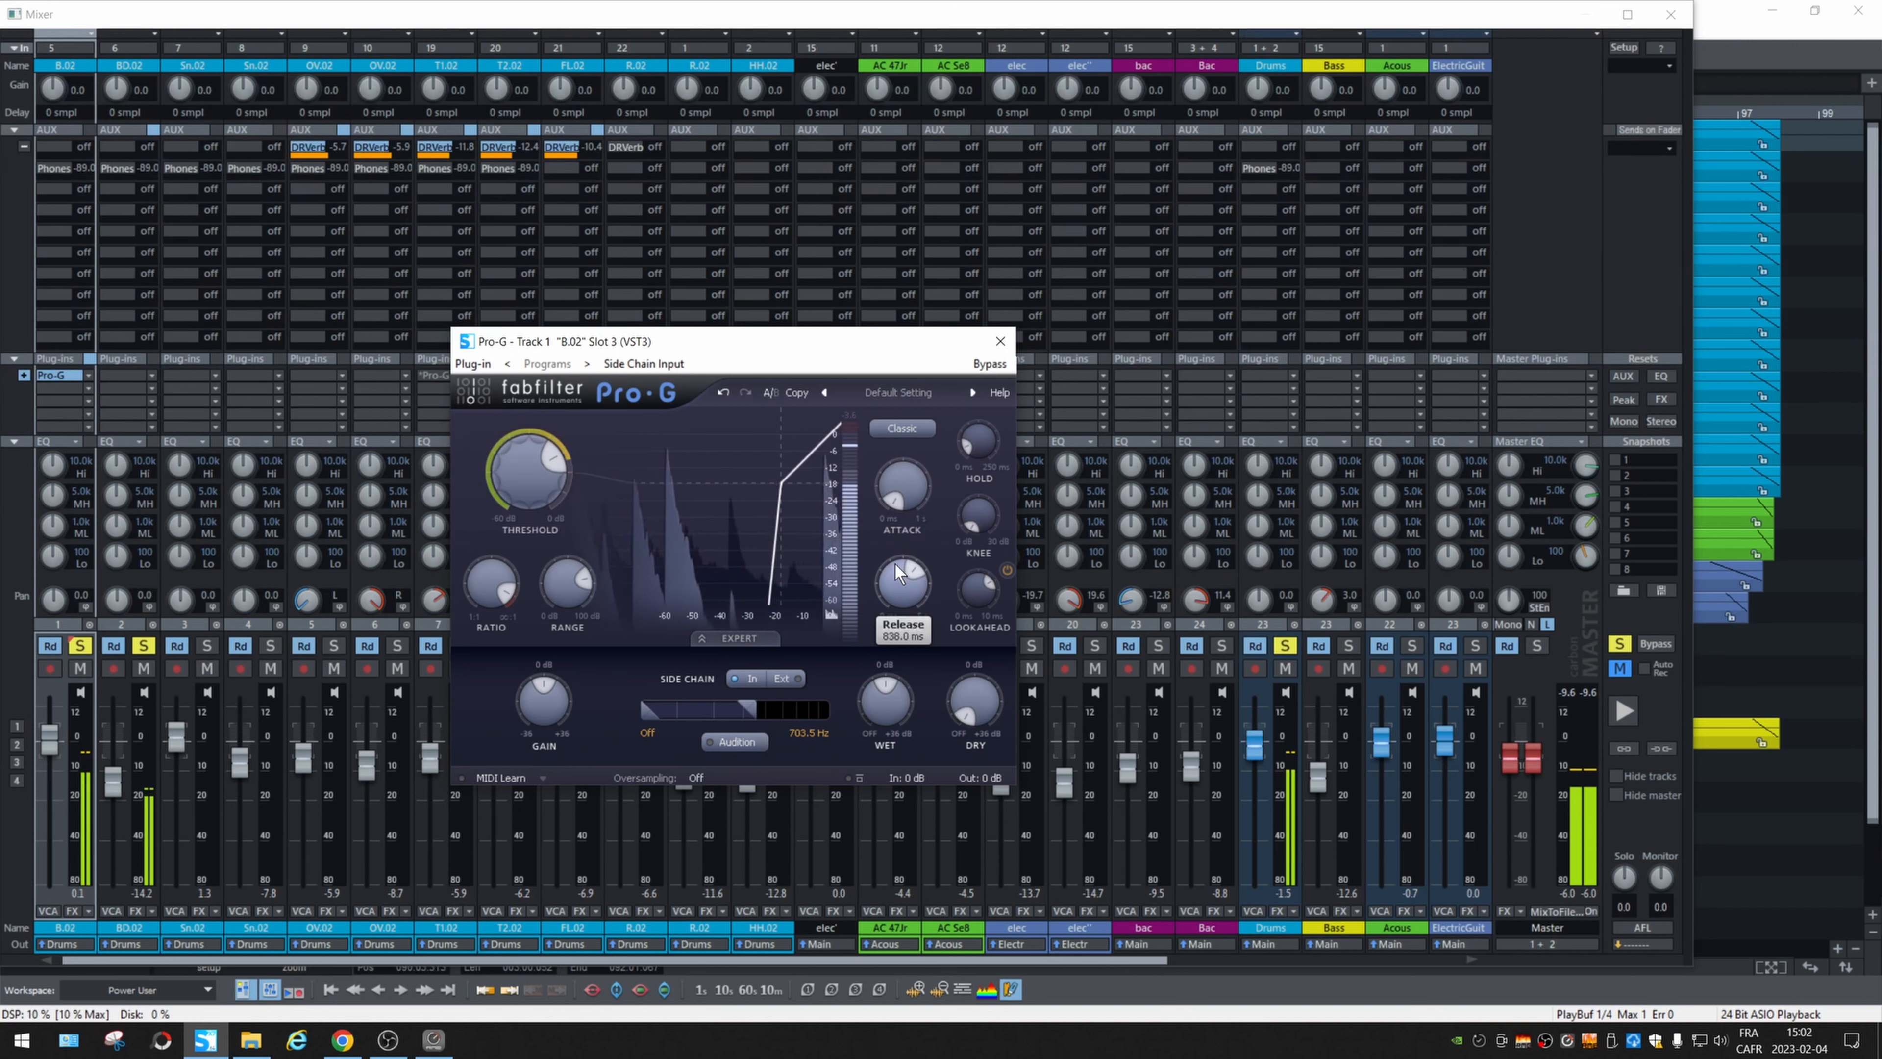
pyautogui.click(1001, 337)
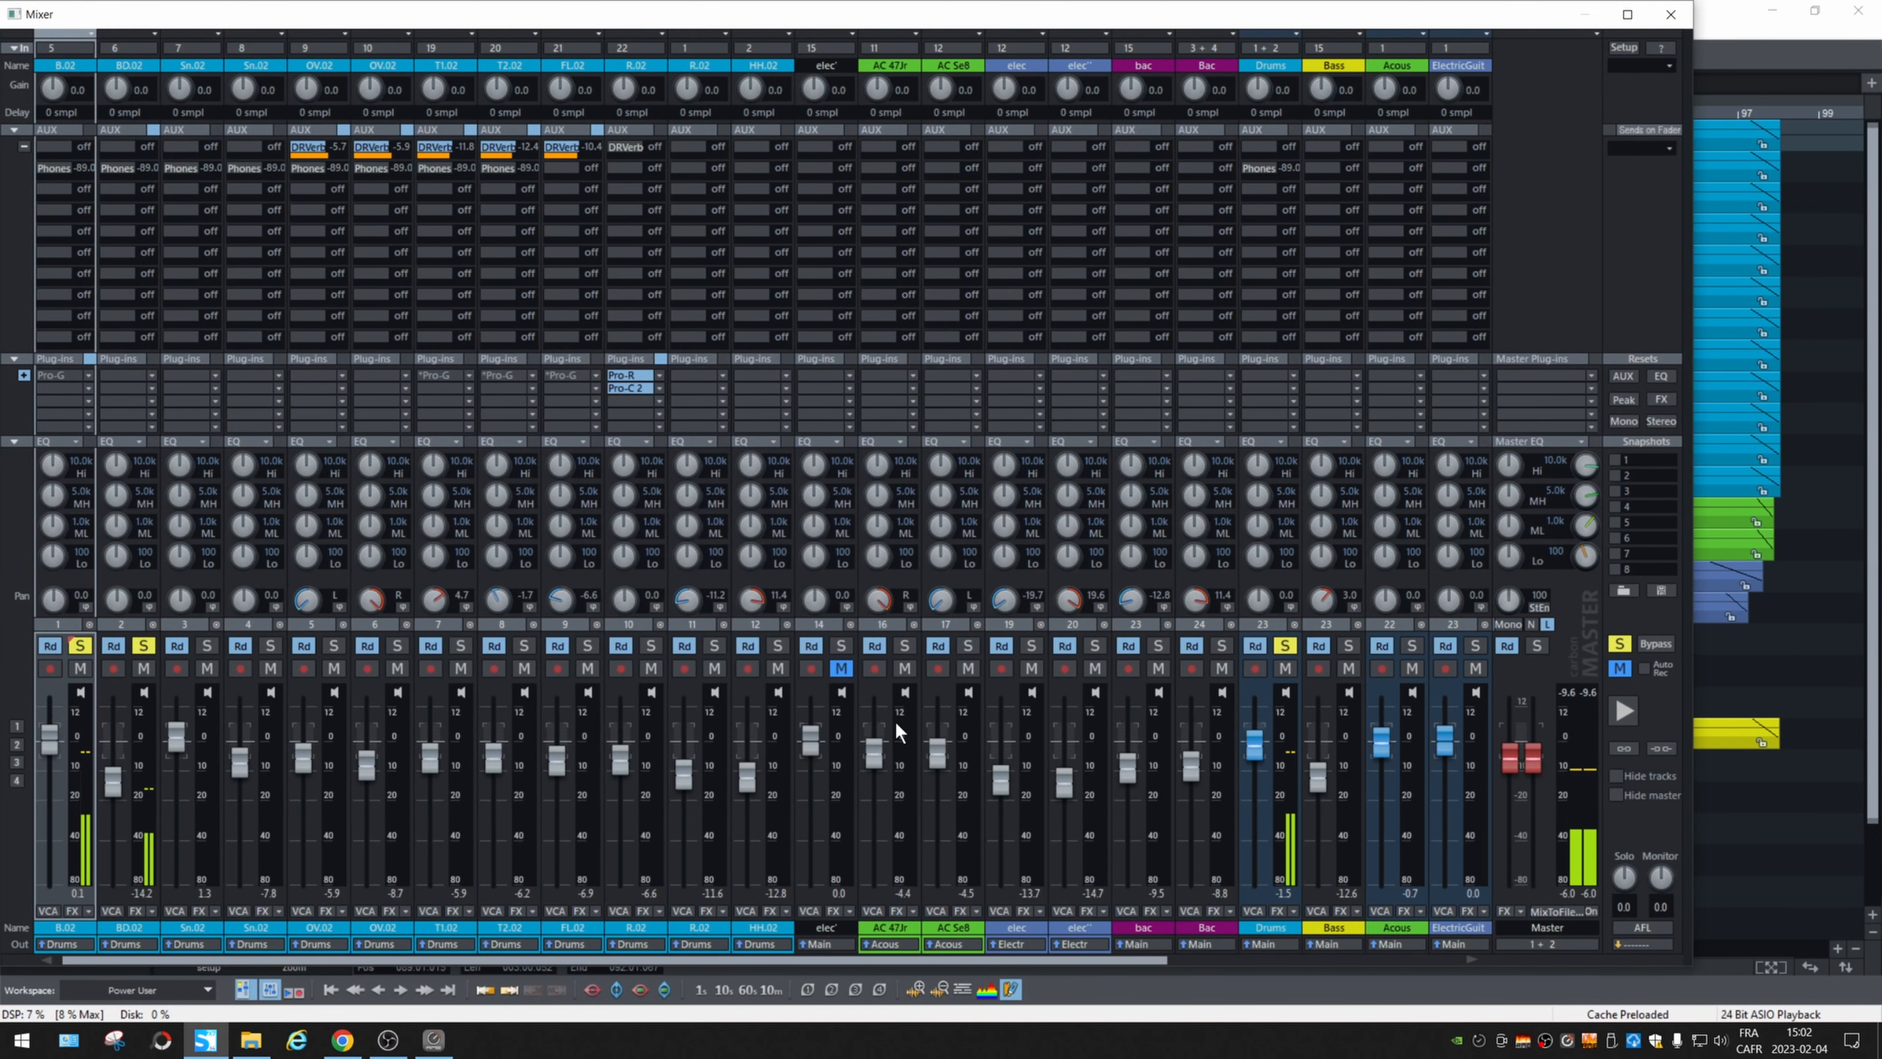
pyautogui.moveTo(876, 711)
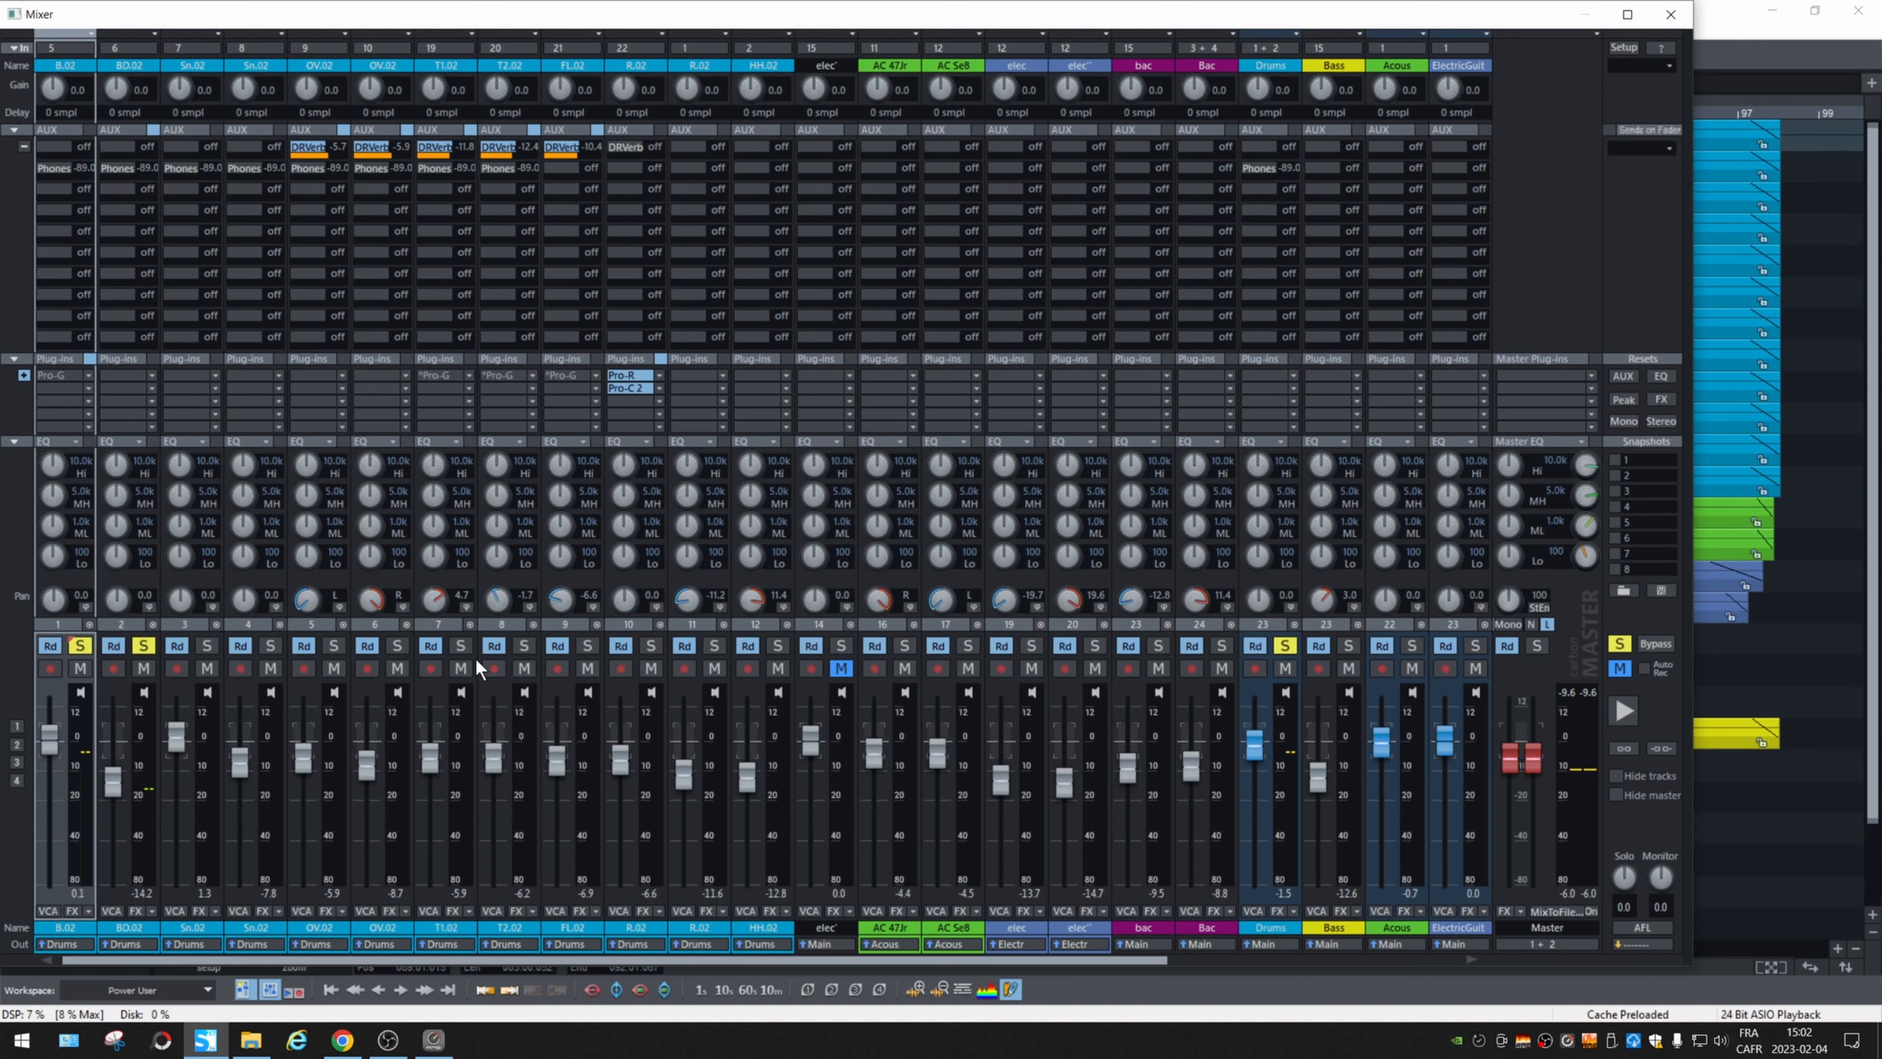
# Solo tom tracks 7, 8 and 9 with the bass drums and activate the Pro-G gate on each tom during playback.
pyautogui.click(588, 645)
pyautogui.press('space')
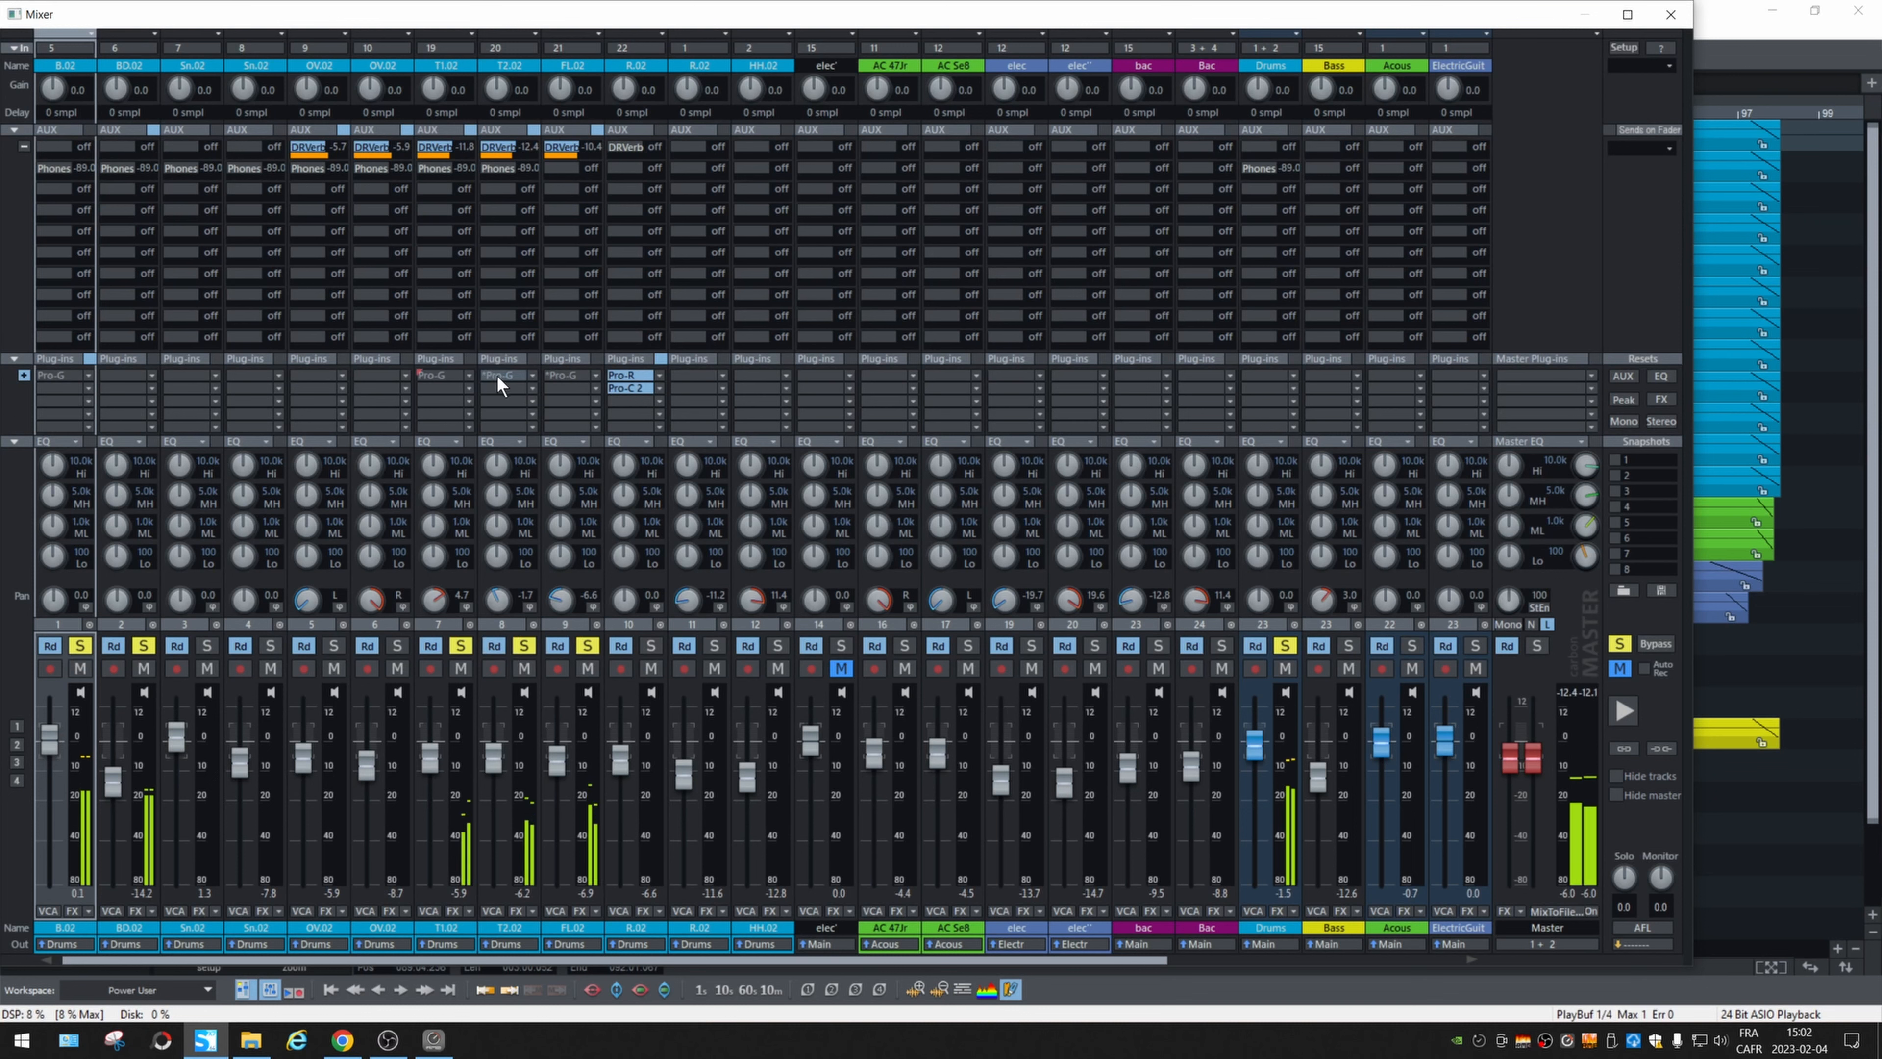
pyautogui.click(438, 374)
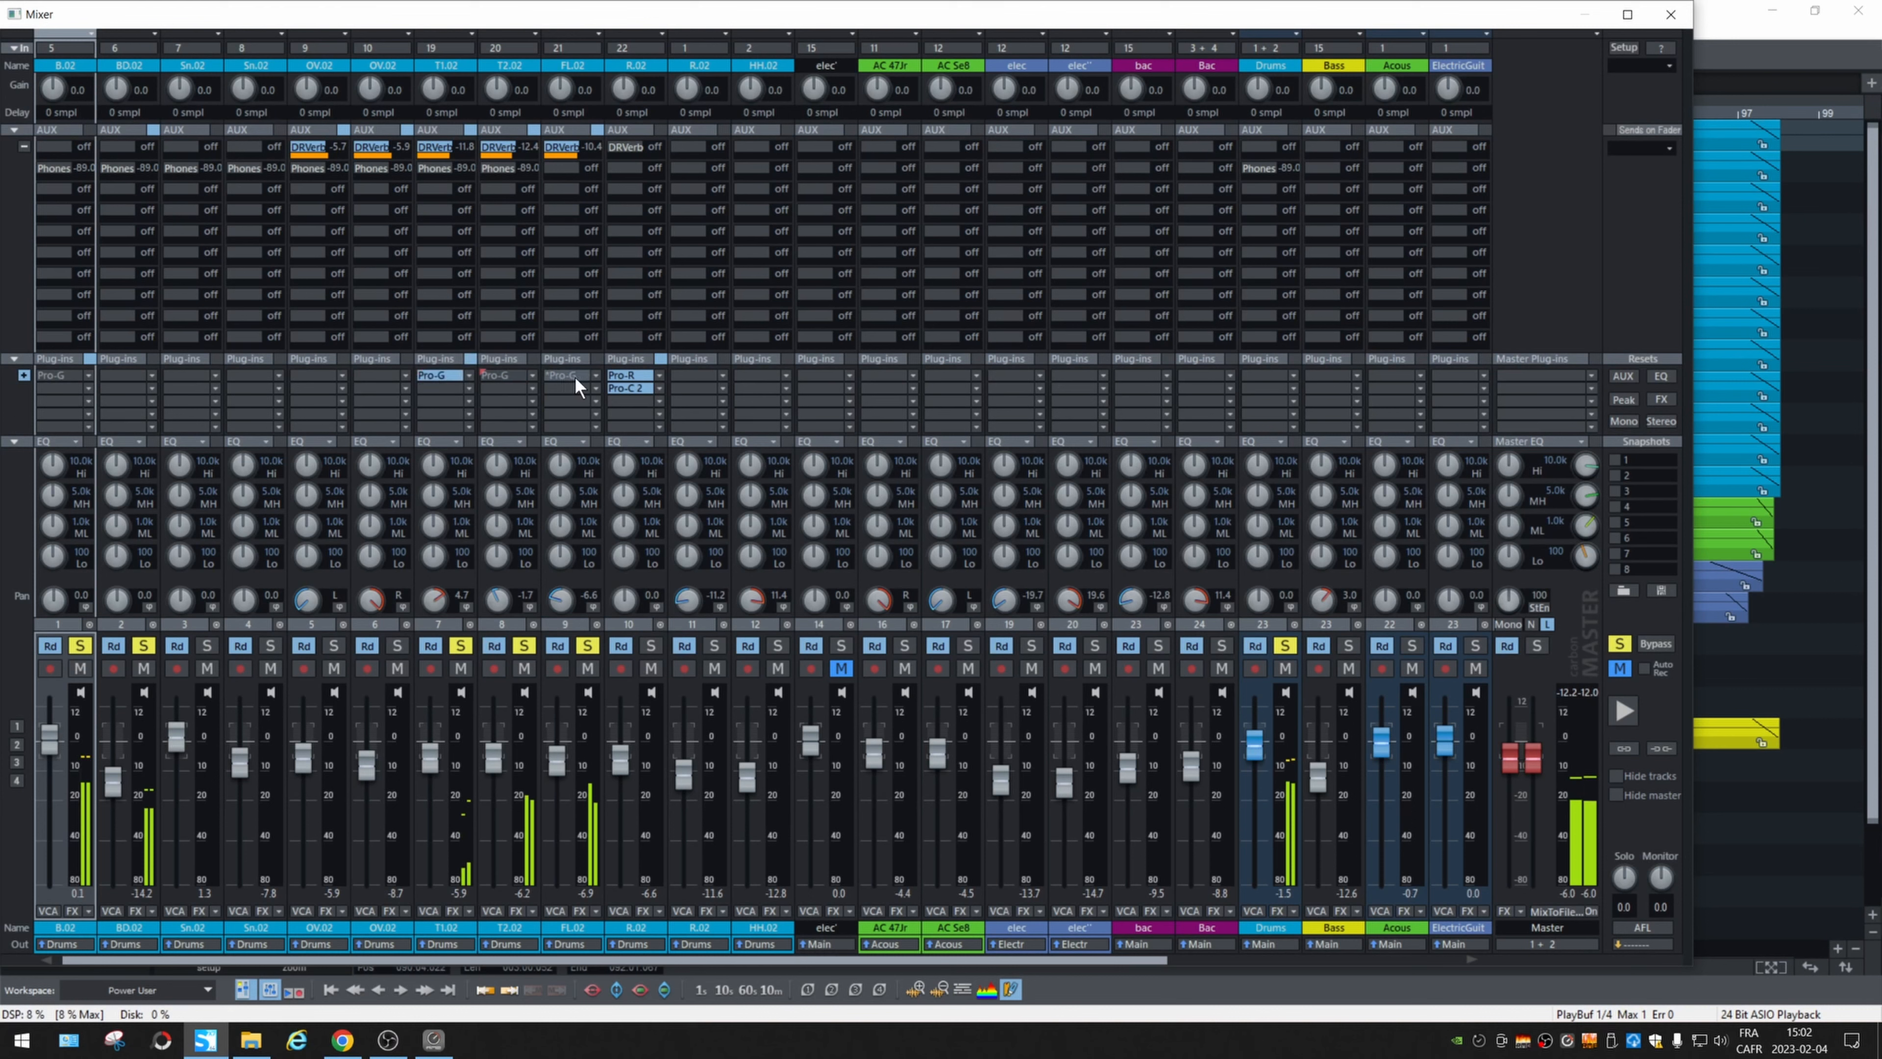
pyautogui.click(507, 377)
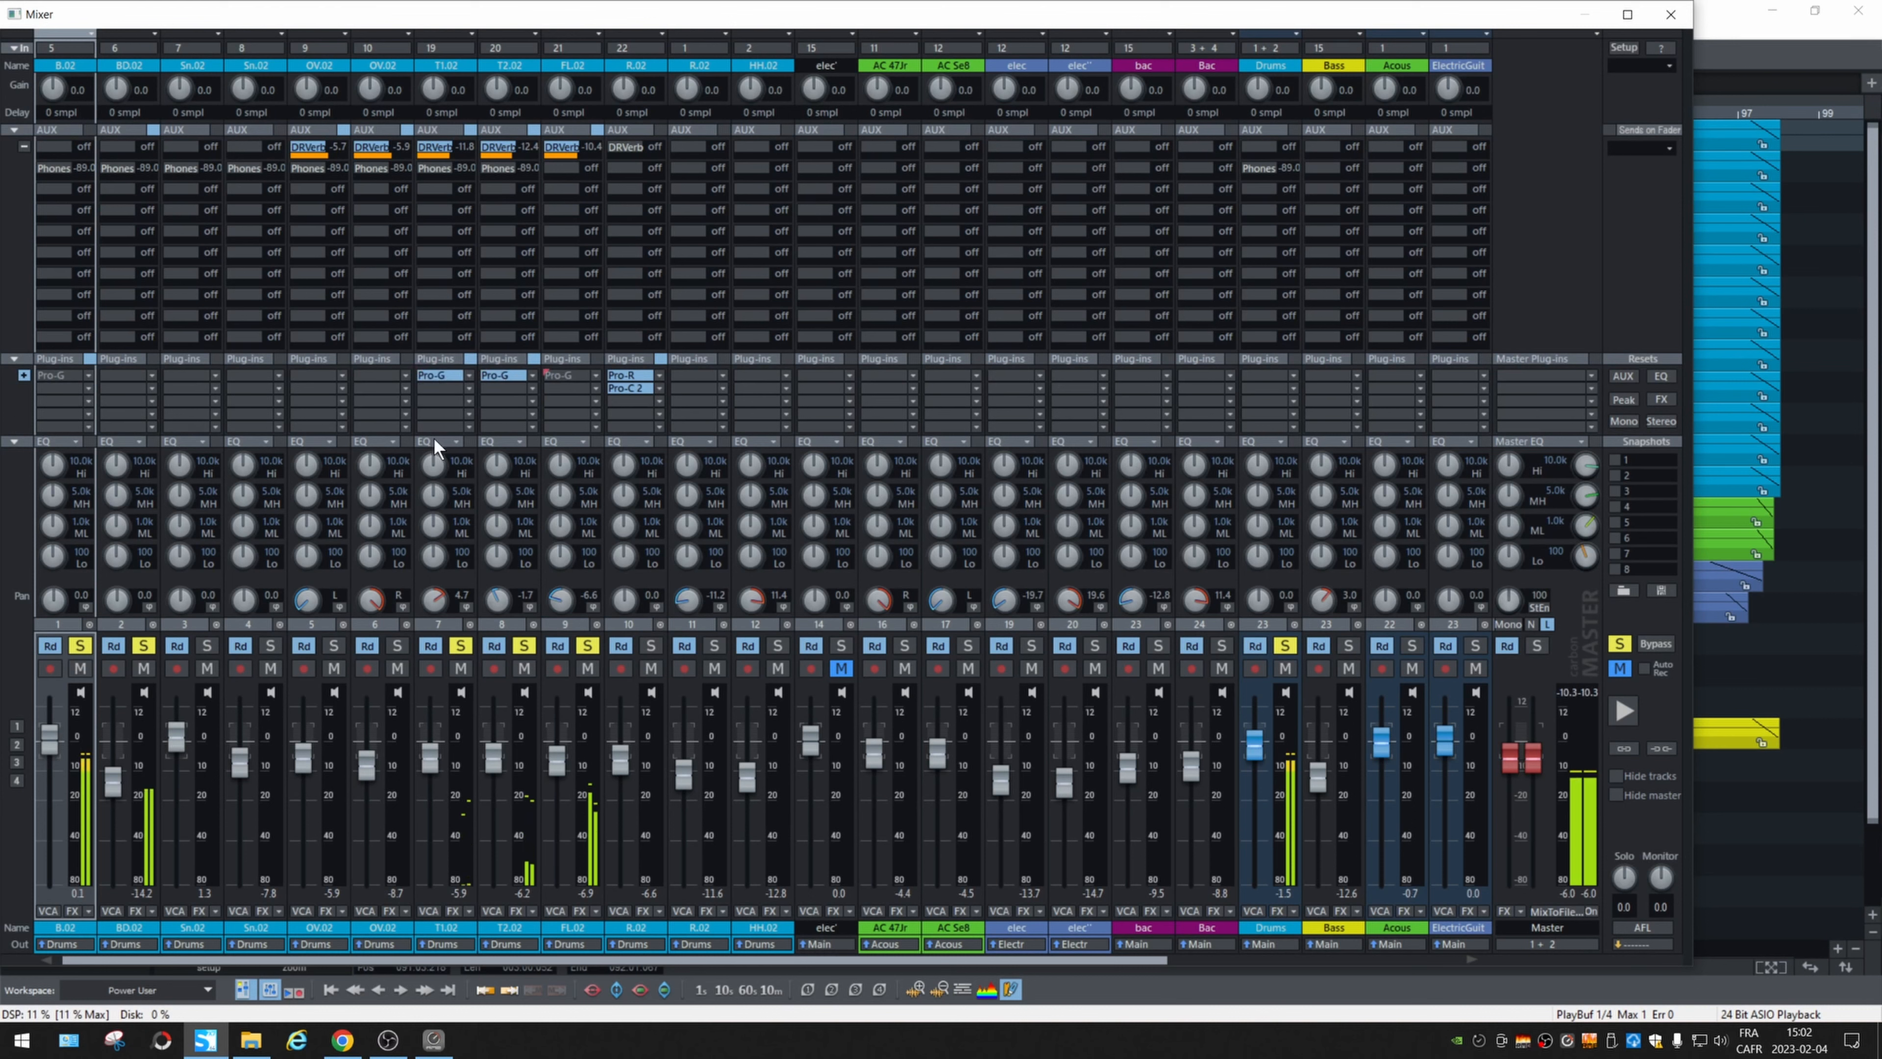
pyautogui.click(561, 375)
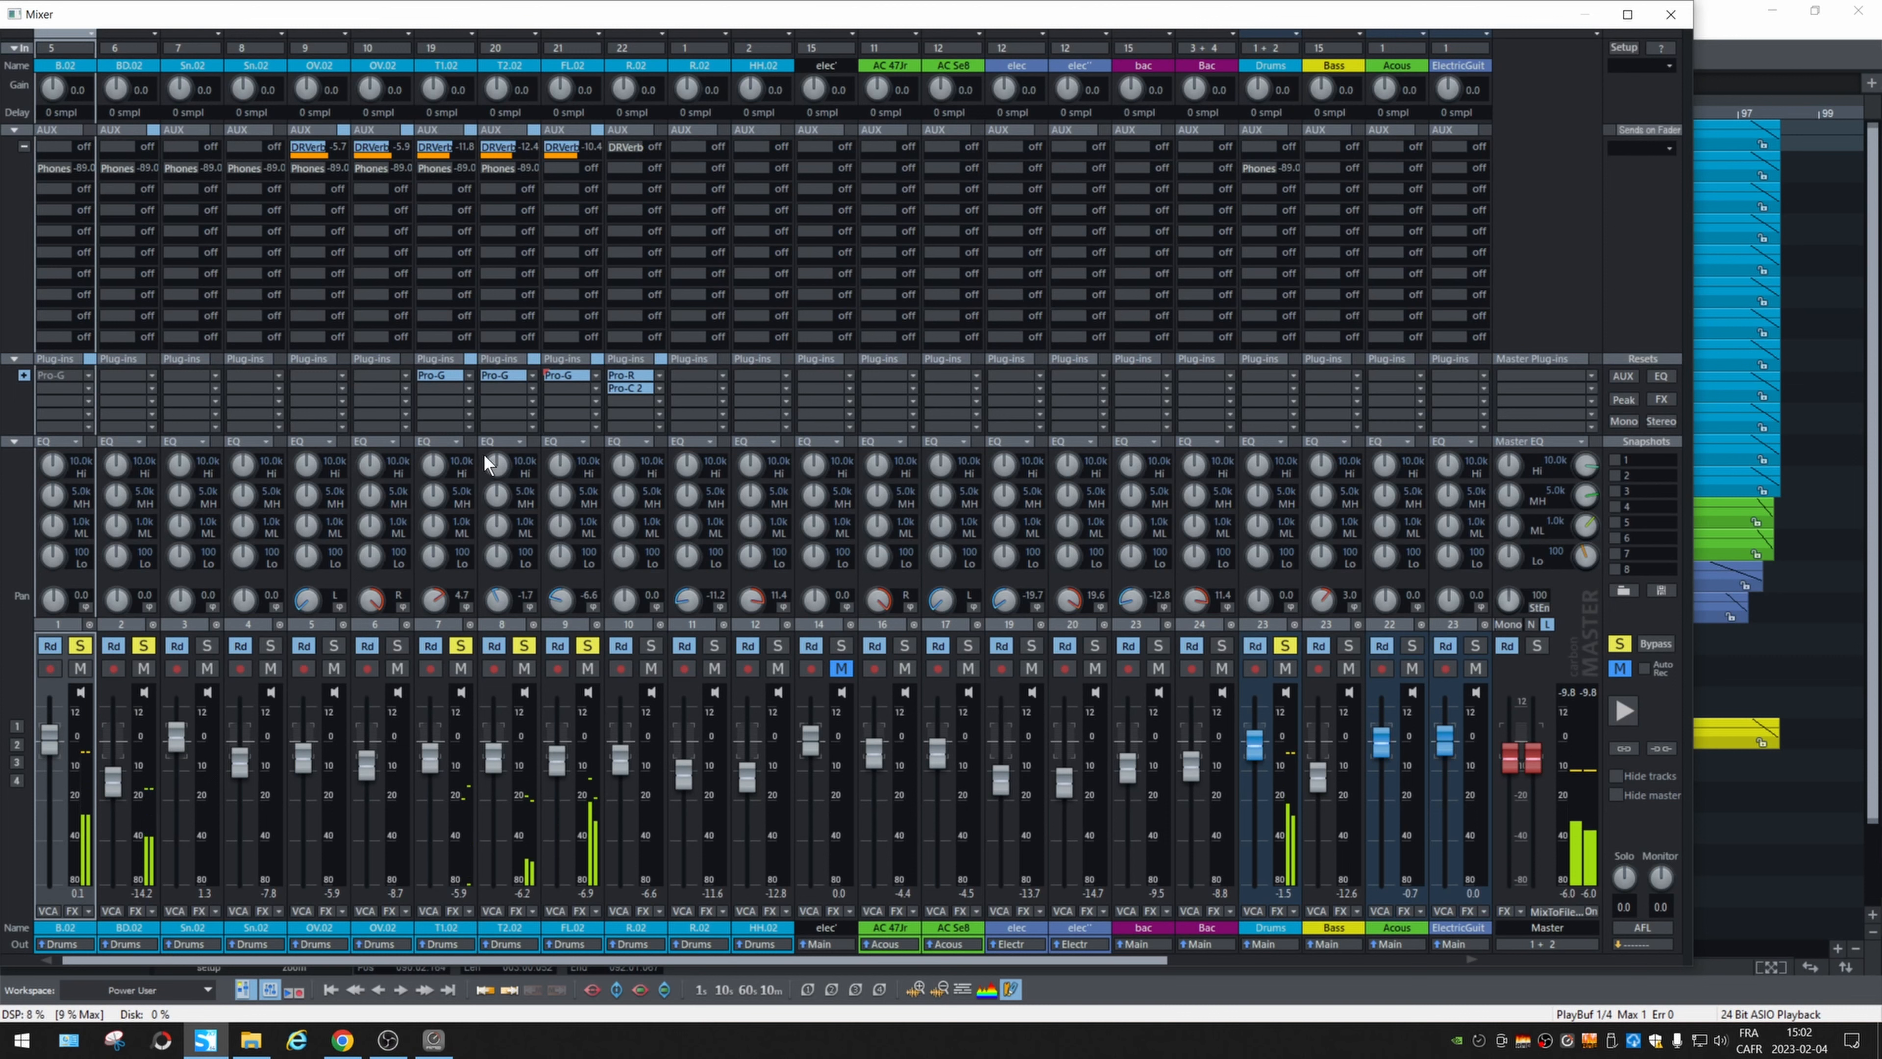
# Shift the side-chain filter band lower in the gates of toms T1.02 and T2.02, setting T2.02's to 34.78–813.3 Hz.
pyautogui.rightClick(438, 368)
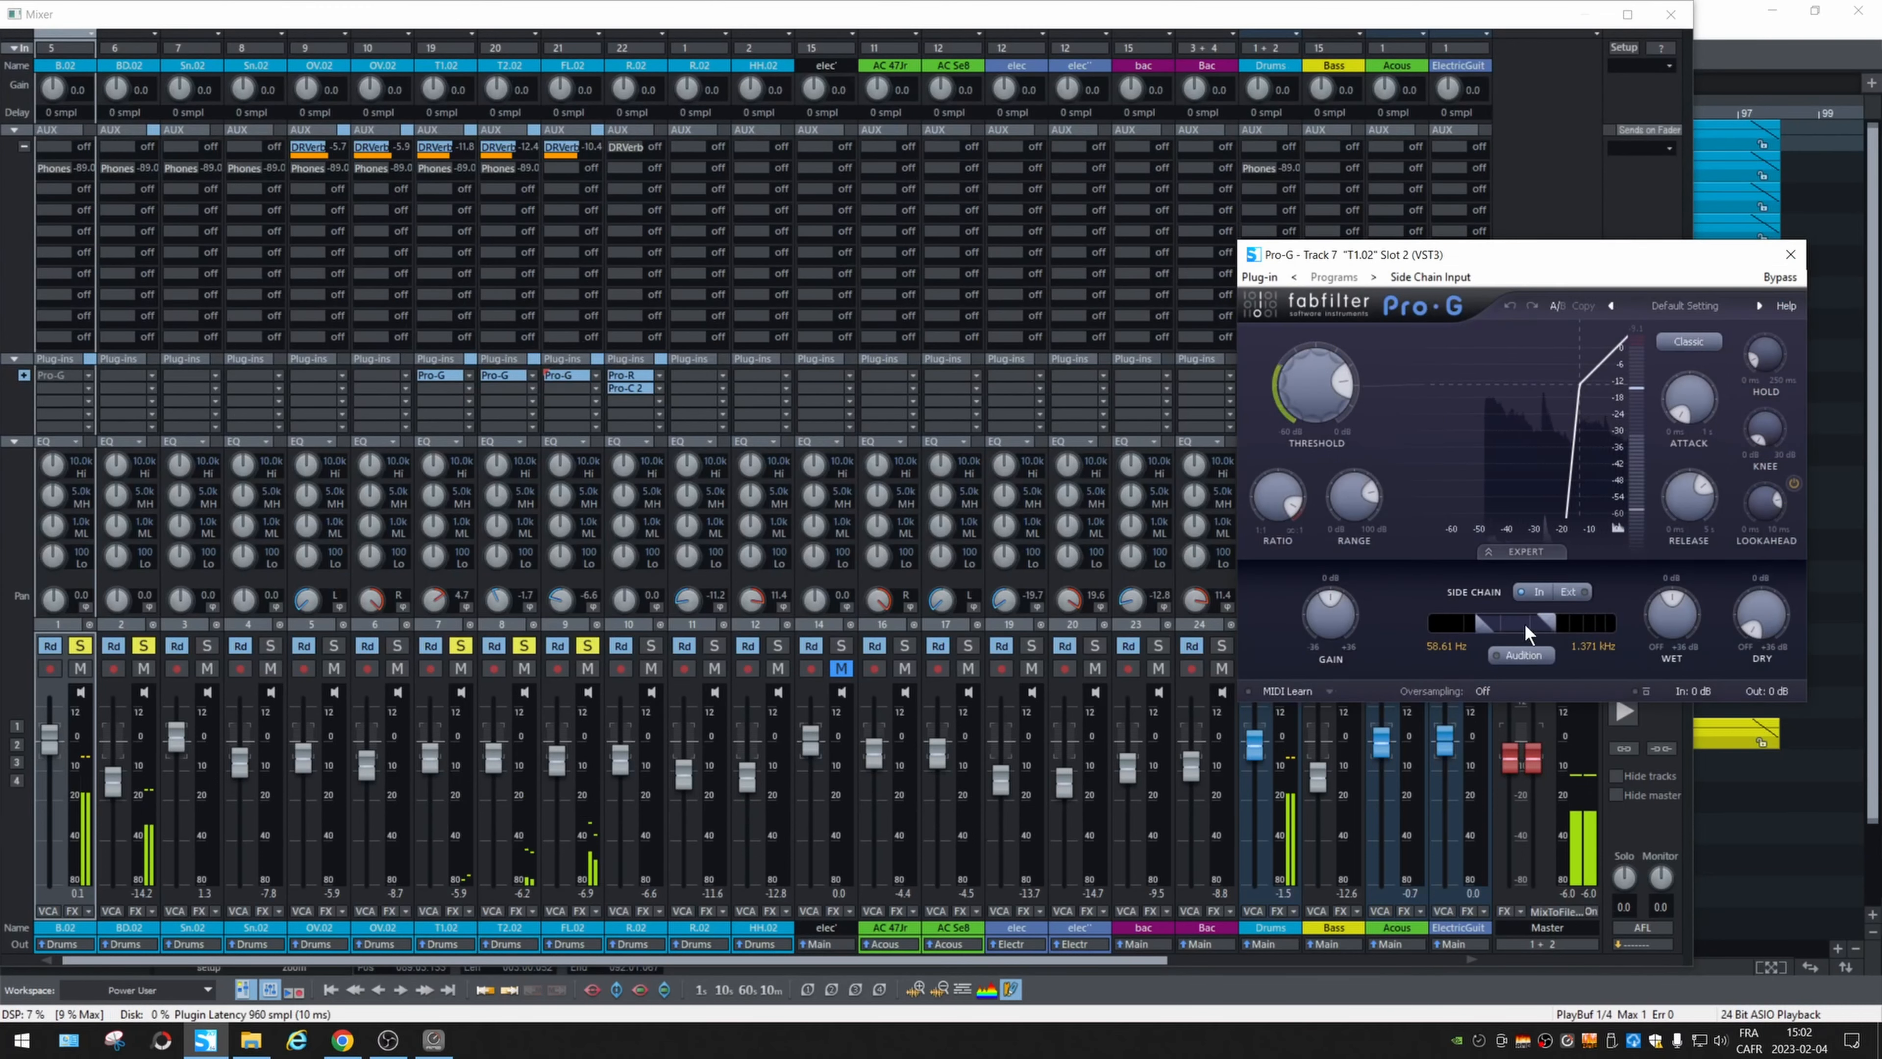
pyautogui.moveTo(1524, 624); pyautogui.dragTo(1514, 627)
pyautogui.click(501, 374)
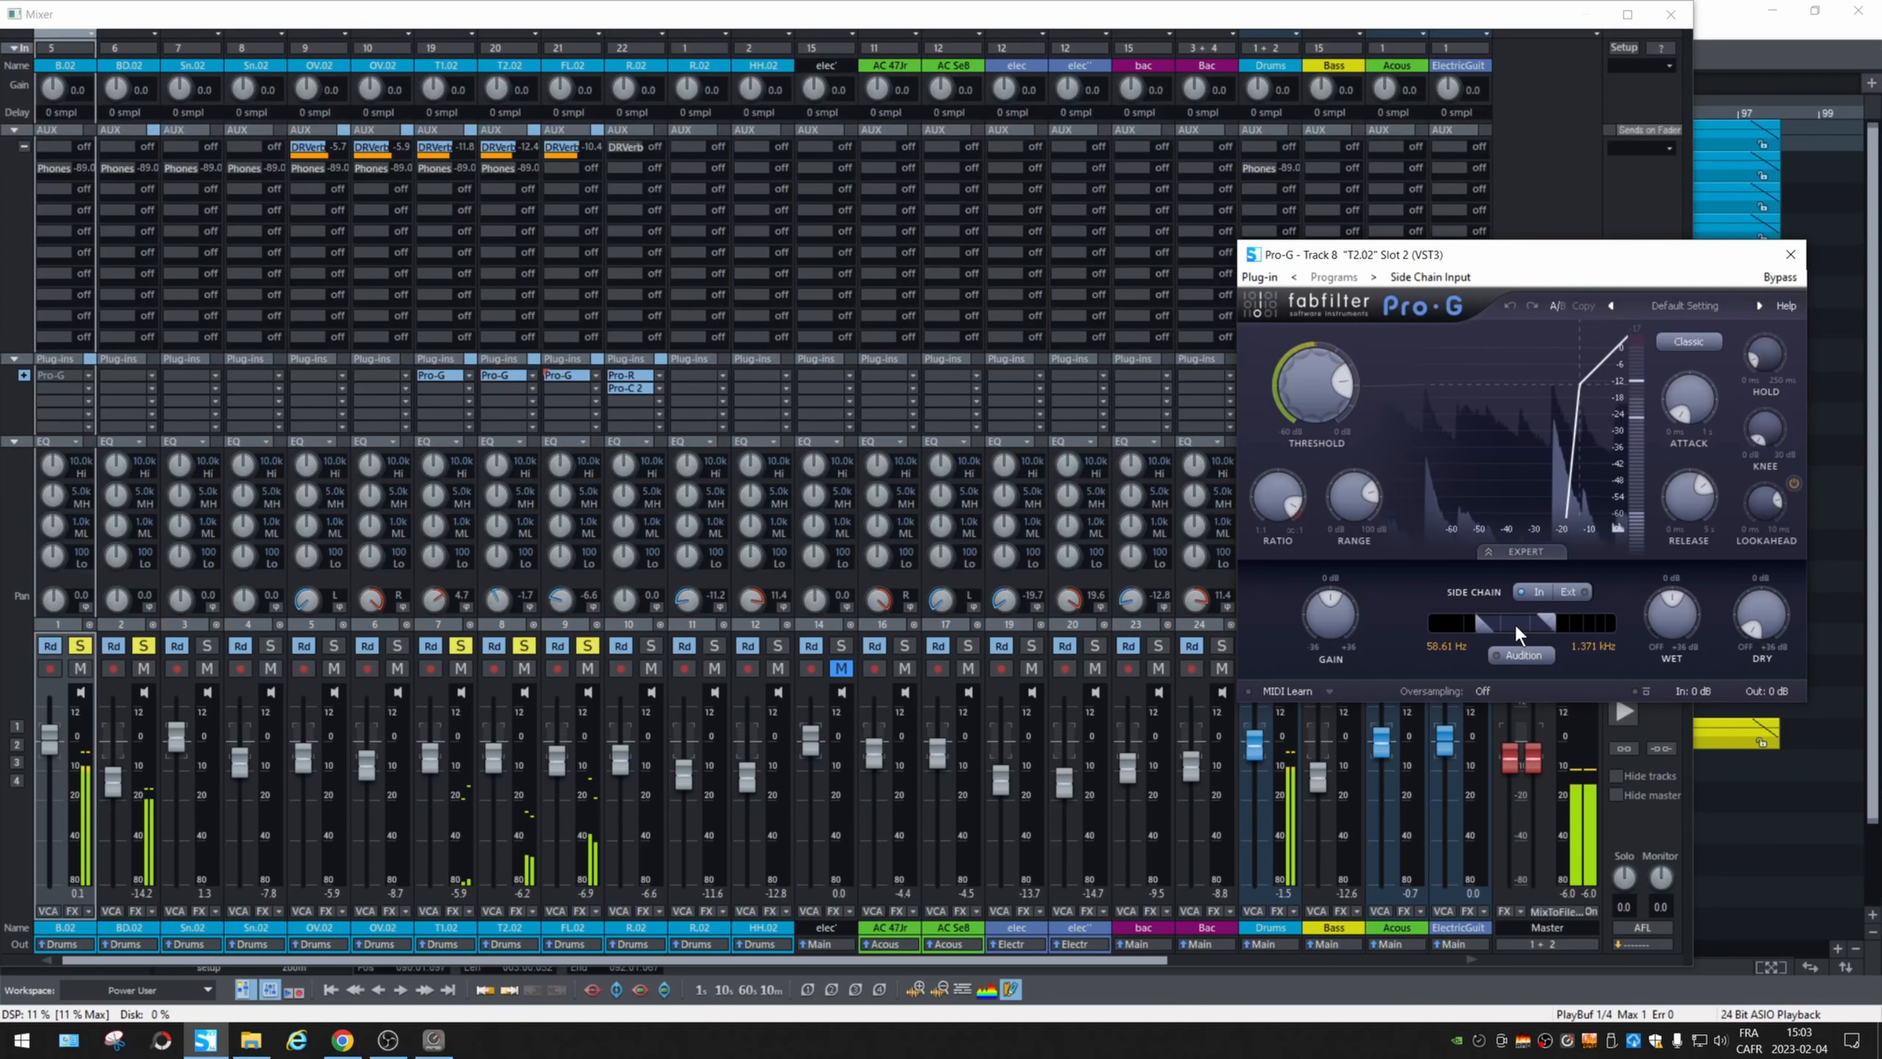
pyautogui.moveTo(1511, 624); pyautogui.dragTo(1500, 625)
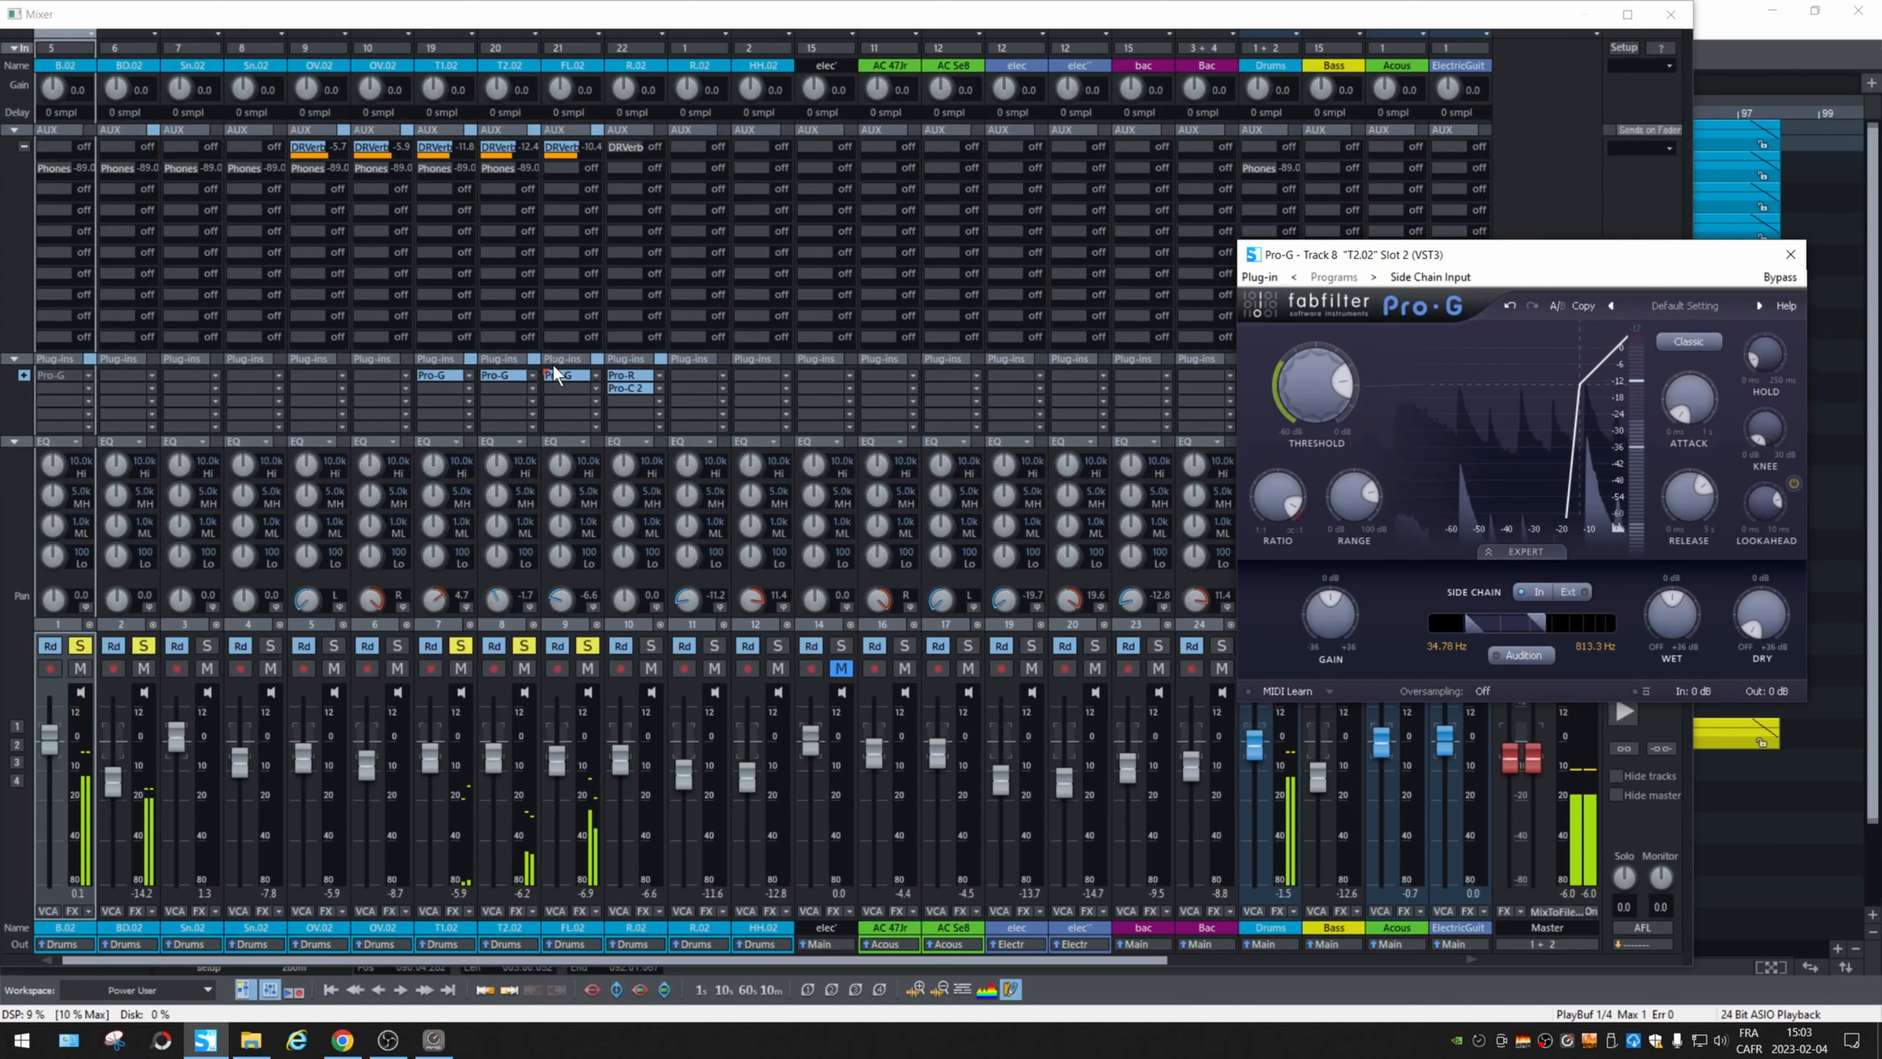
# Set the side-chain filter of floor tom FL.02's gate to 24.97–583.9 Hz and fine-tune its threshold.
pyautogui.click(568, 376)
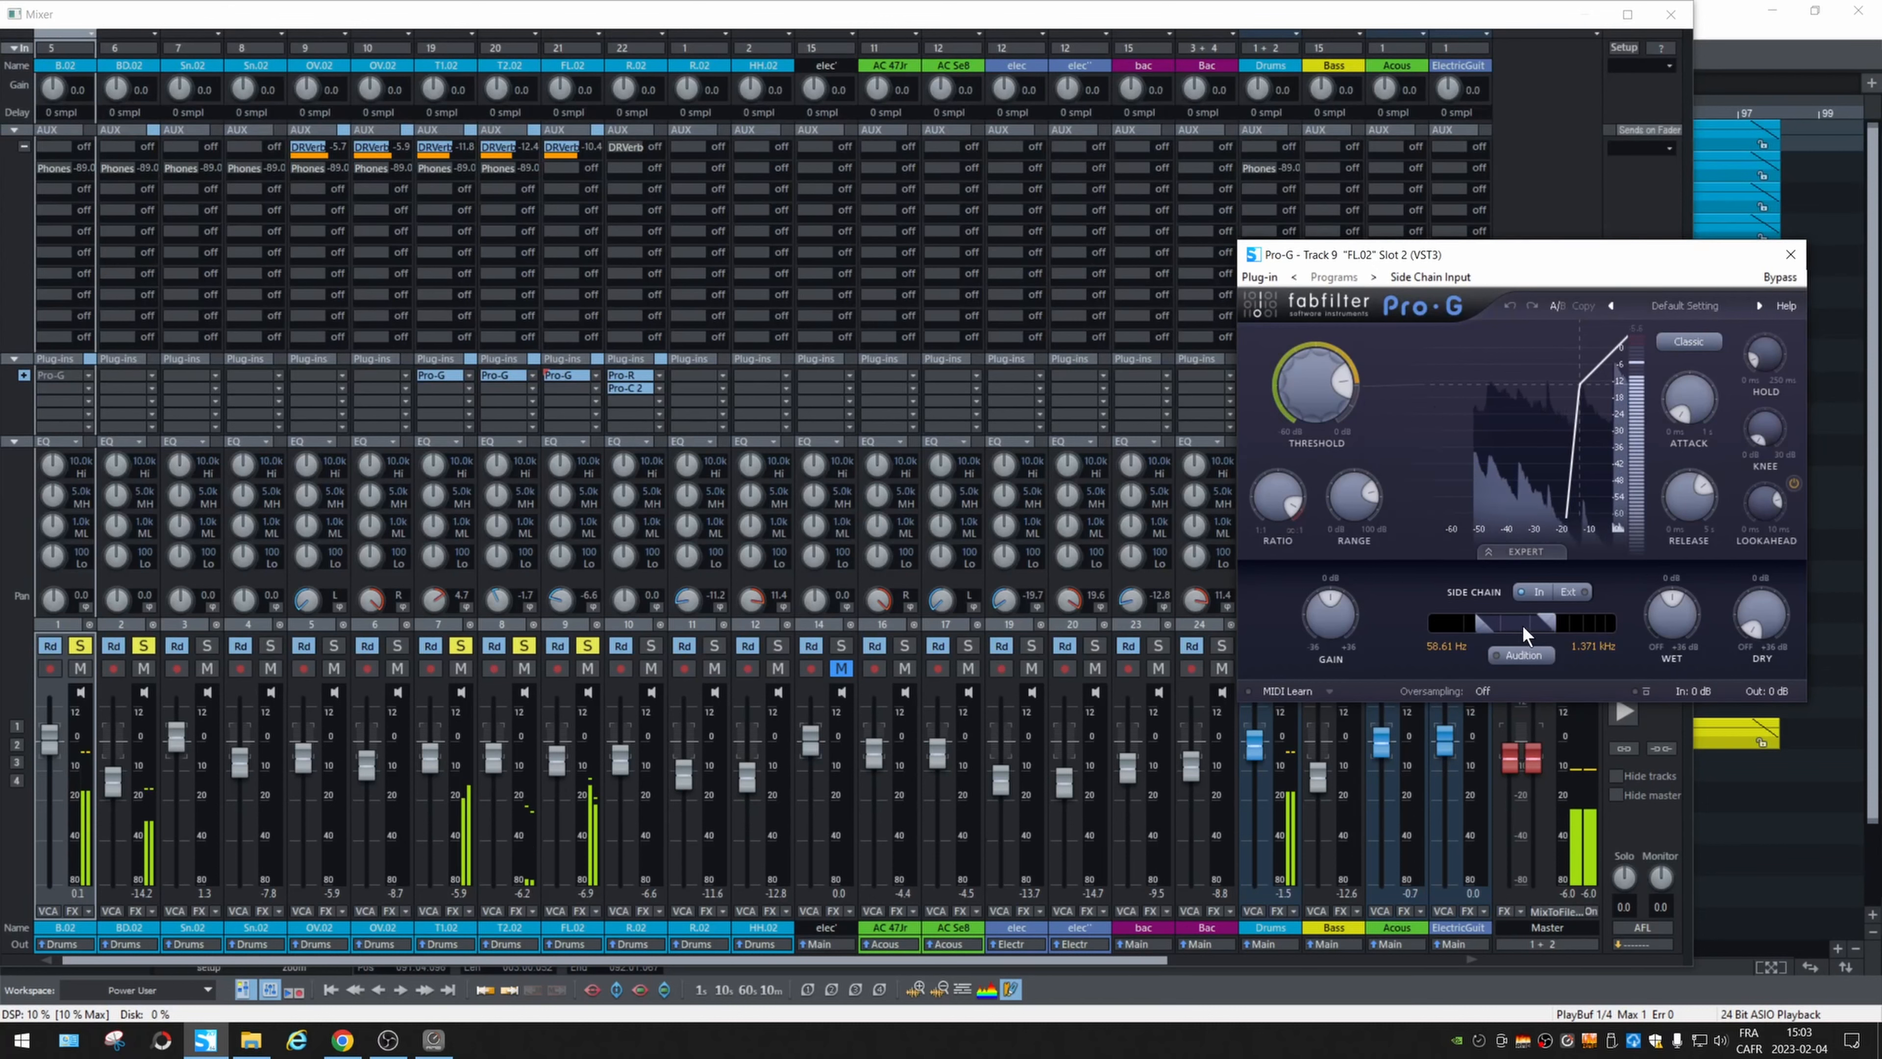
pyautogui.moveTo(1505, 631); pyautogui.dragTo(1504, 629)
pyautogui.moveTo(1313, 386)
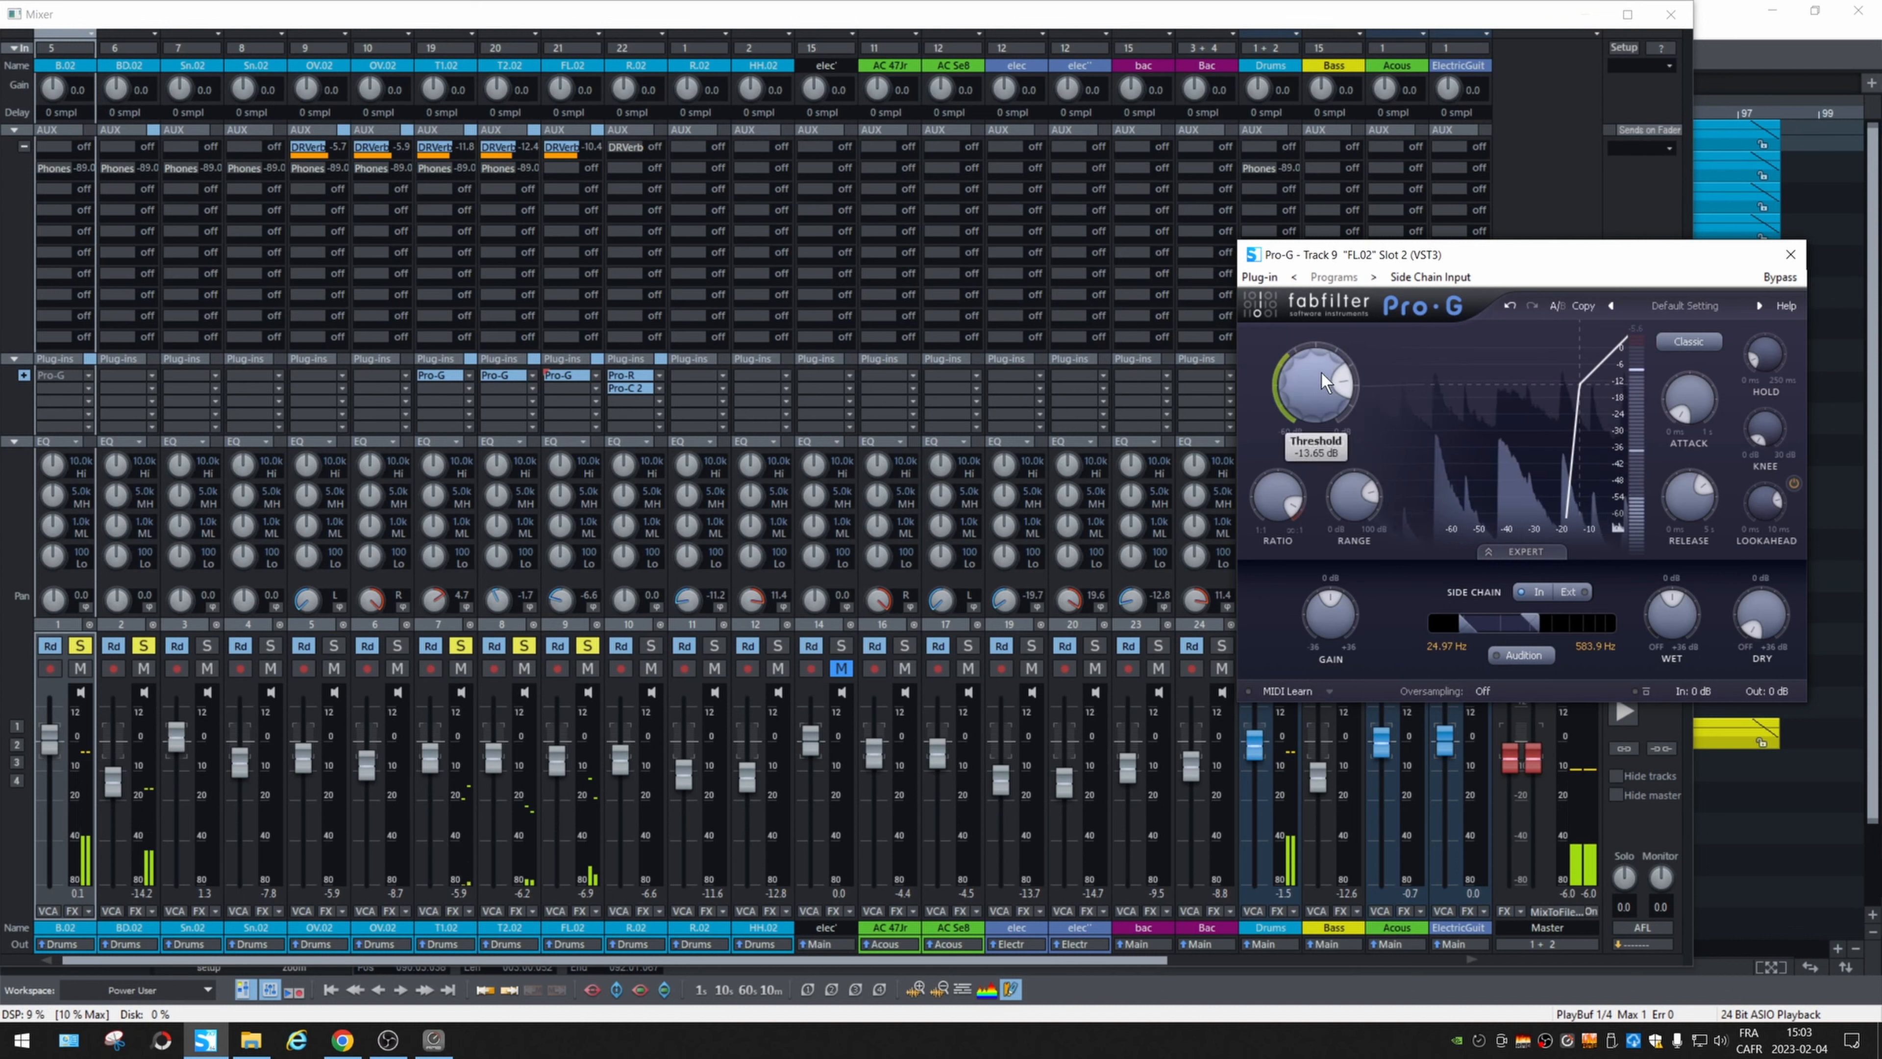
pyautogui.moveTo(1310, 384); pyautogui.dragTo(1311, 383)
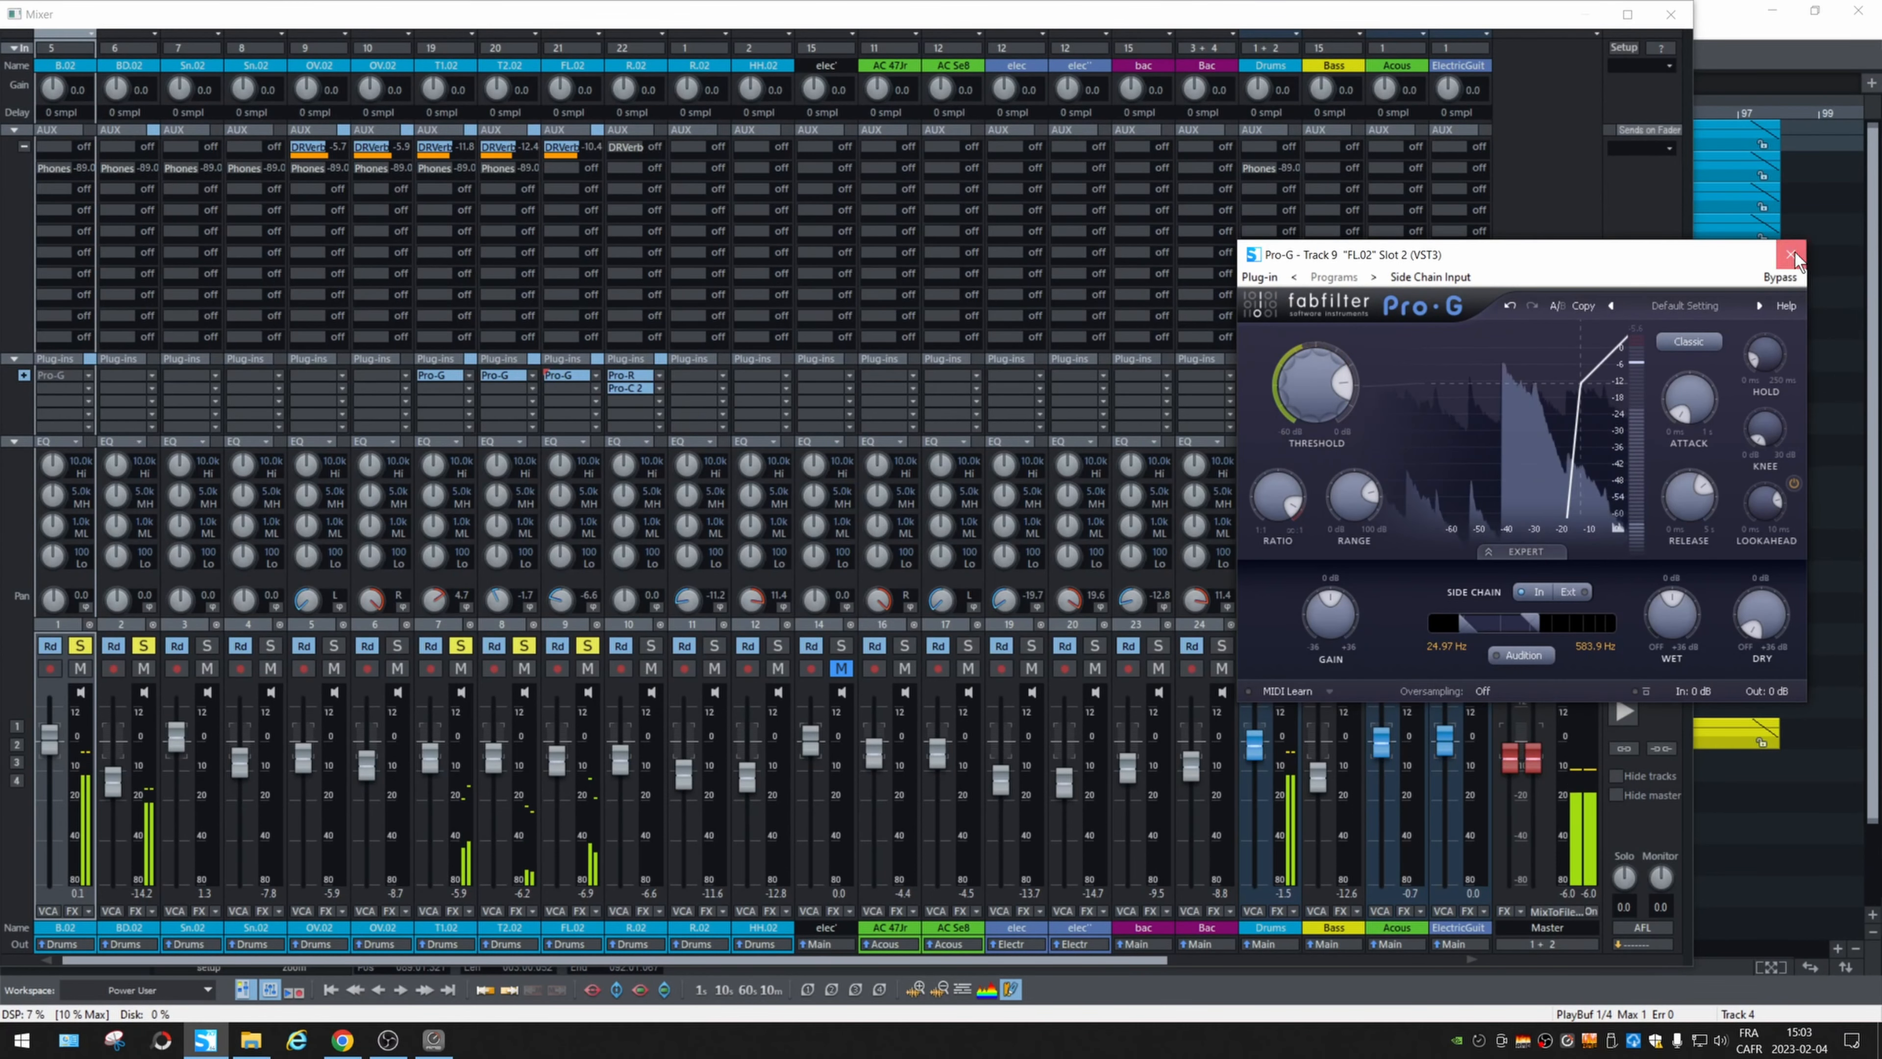
# Solo bass drum tracks 1 and 2 and add a Pro-Q 3 equalizer below the gate on track 1.
pyautogui.click(249, 387)
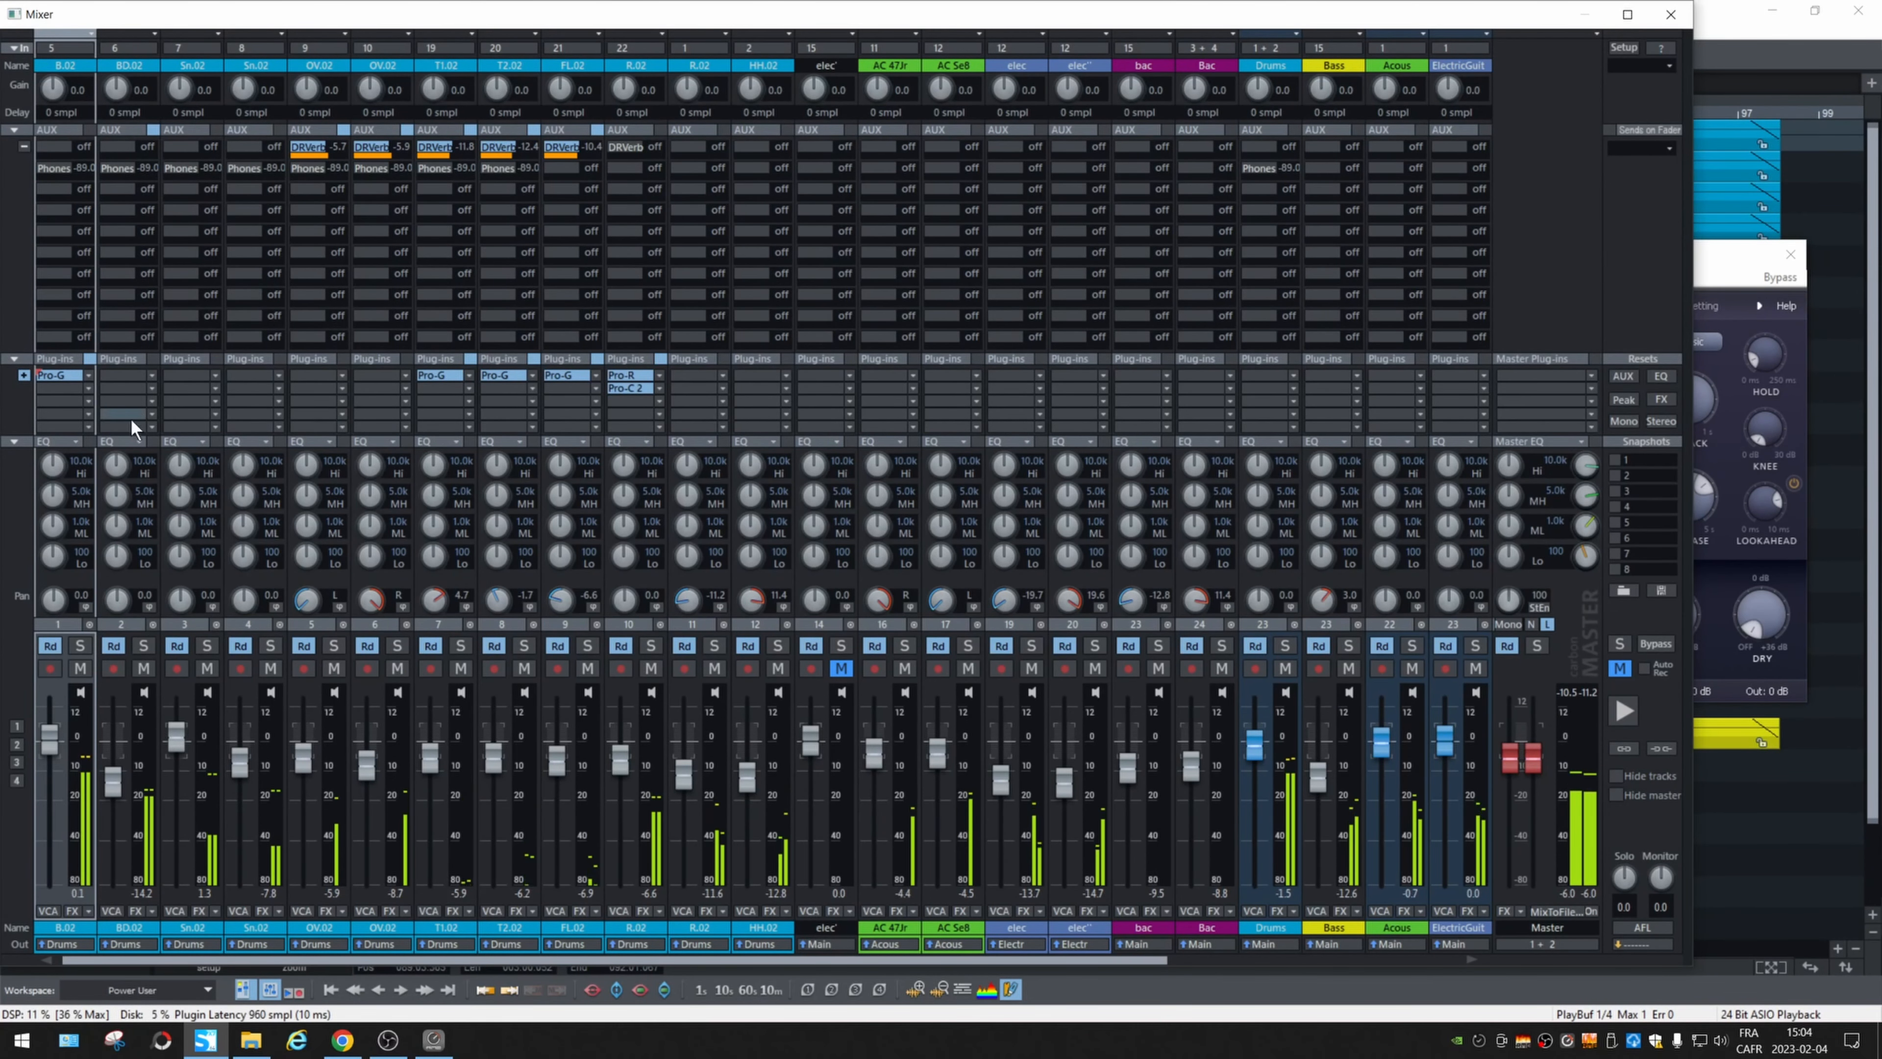
pyautogui.click(81, 646)
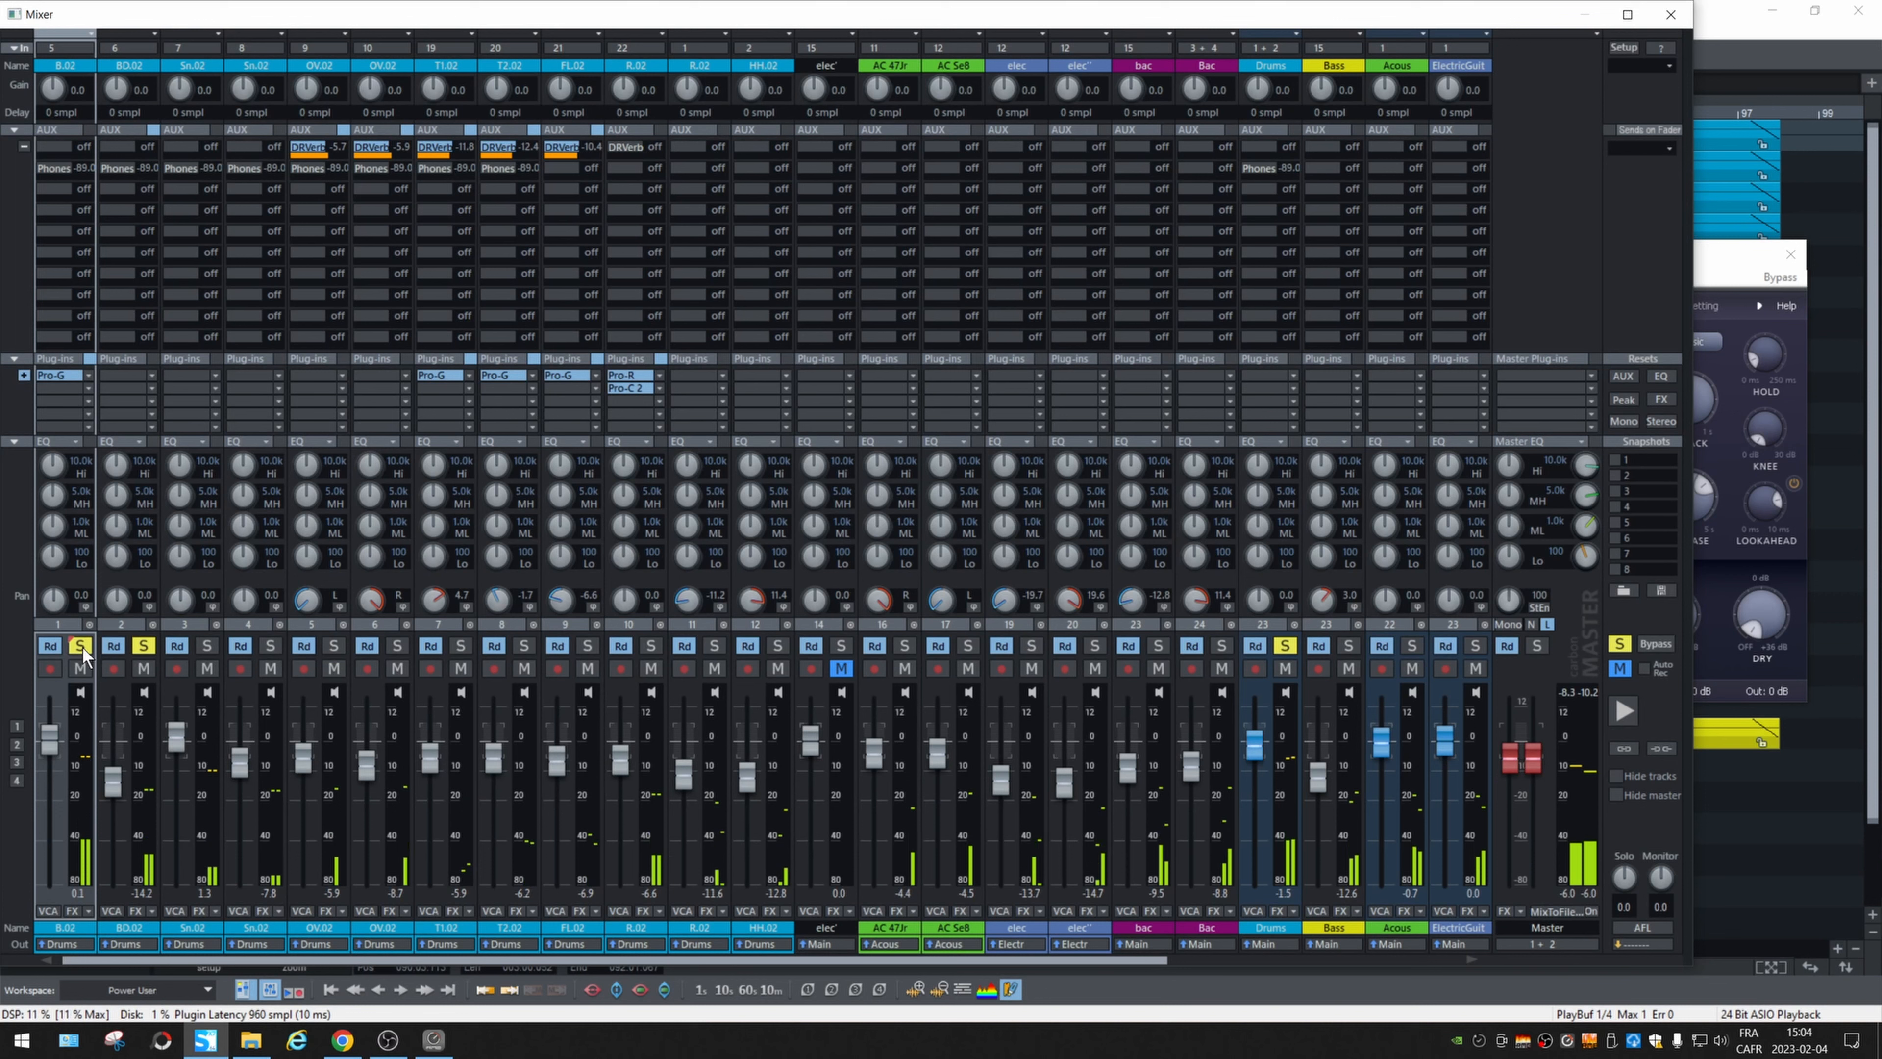
pyautogui.rightClick(86, 389)
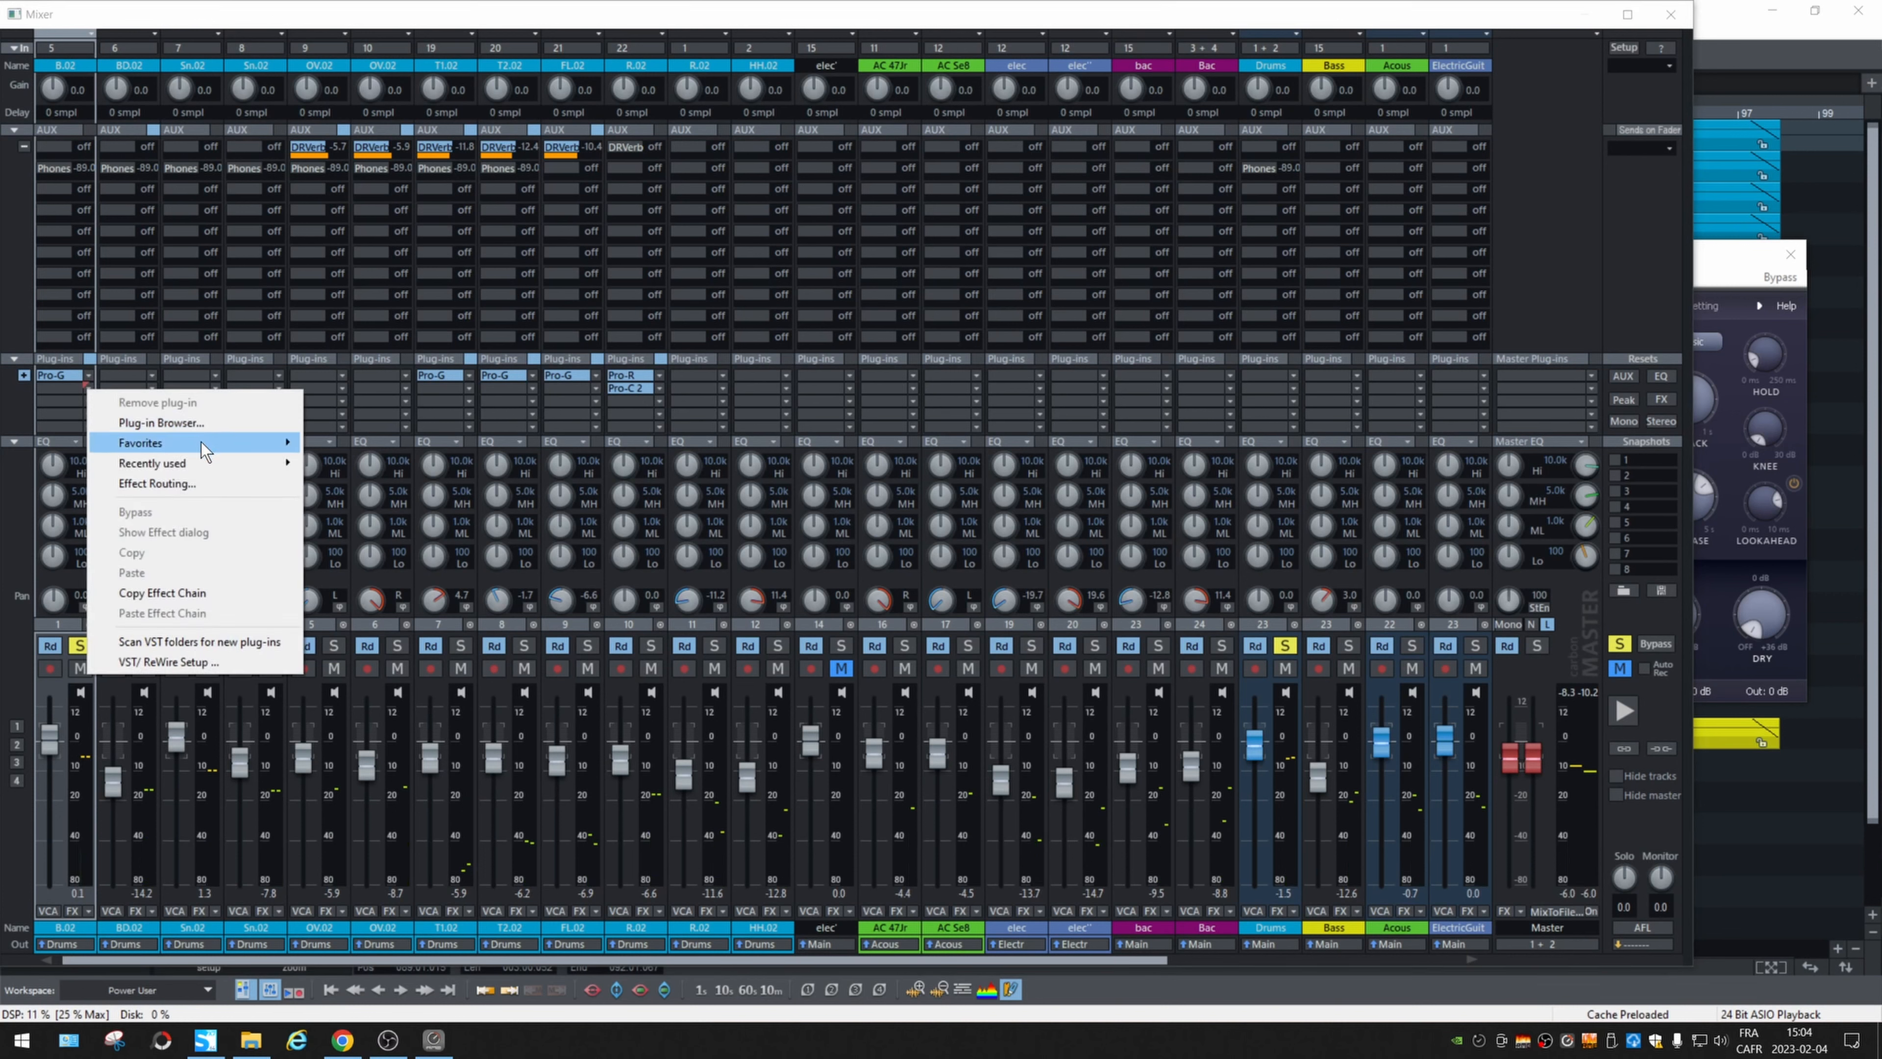
pyautogui.moveTo(201, 448)
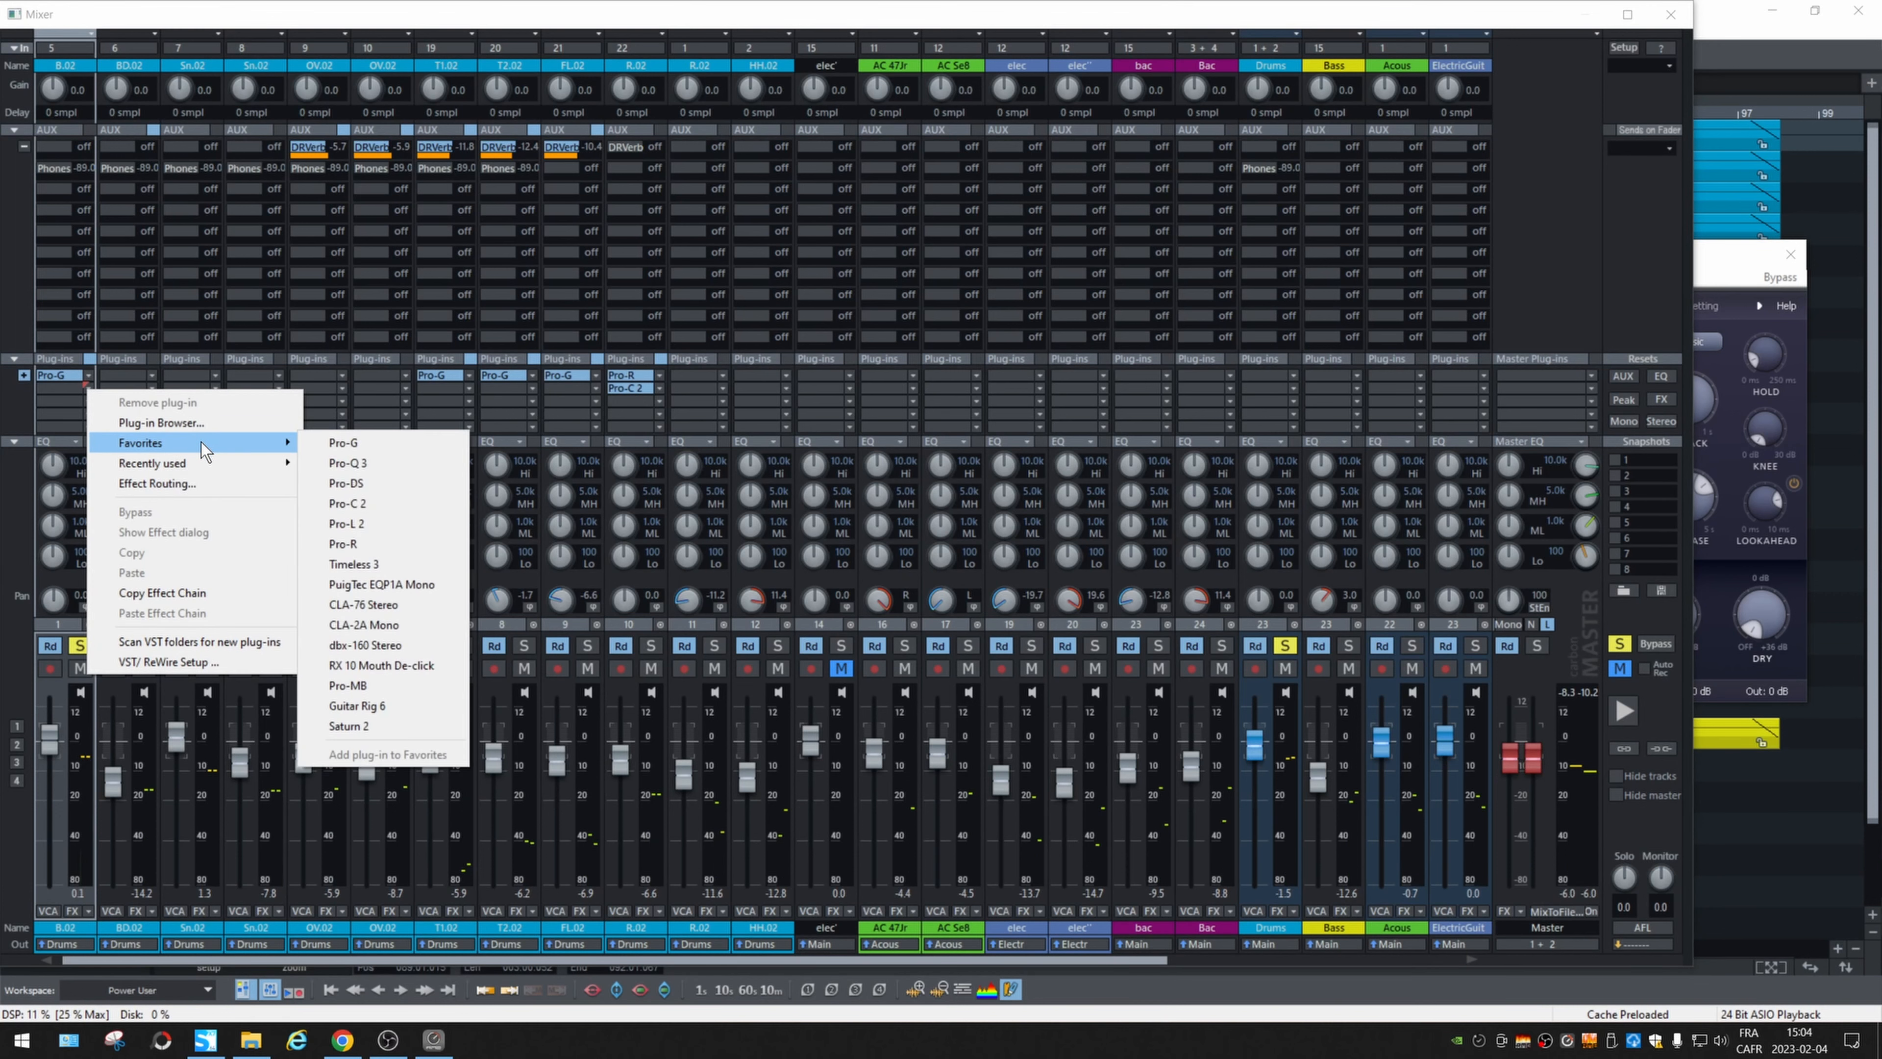
pyautogui.click(400, 464)
pyautogui.moveTo(1254, 524); pyautogui.dragTo(928, 334)
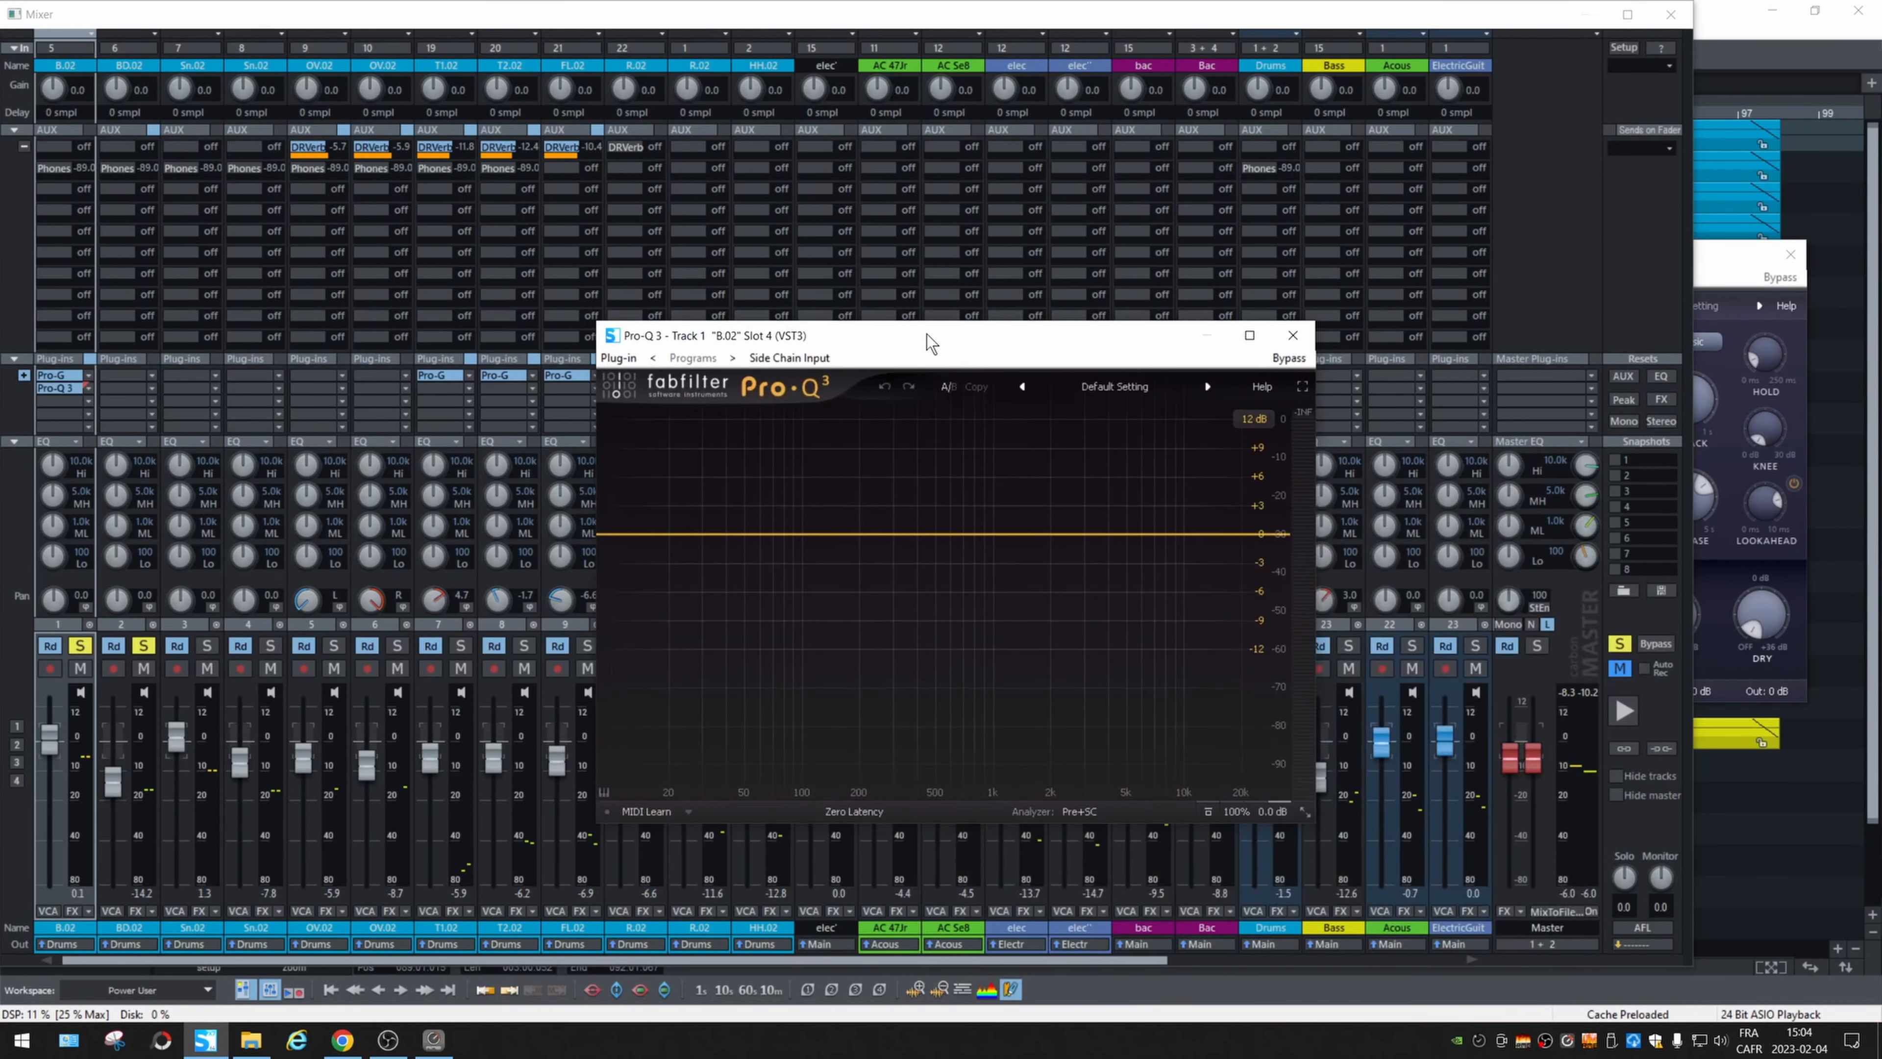
# Shape the kick's EQ during playback with a low cut near 52 Hz, a low-mid bell cut and a boost of about 8.9 dB near 5.7 kHz.
pyautogui.press('space')
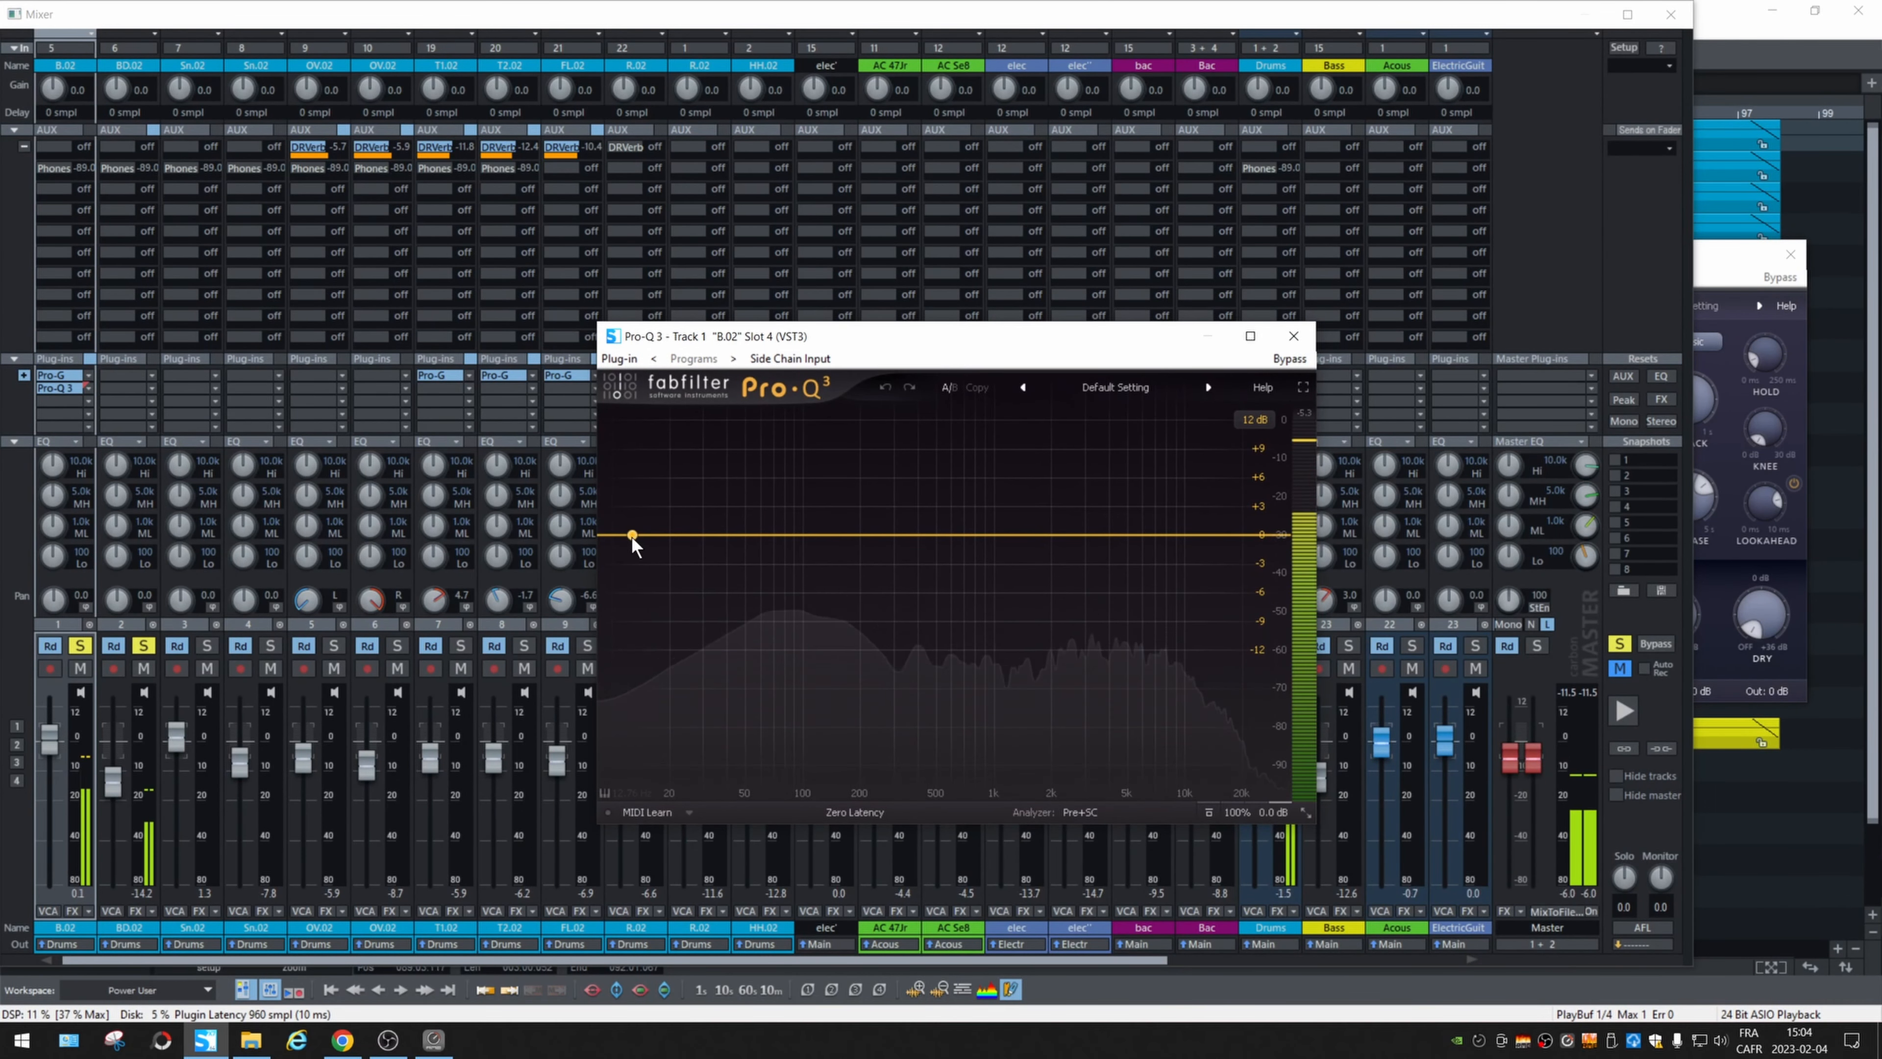
pyautogui.moveTo(630, 534); pyautogui.dragTo(747, 516)
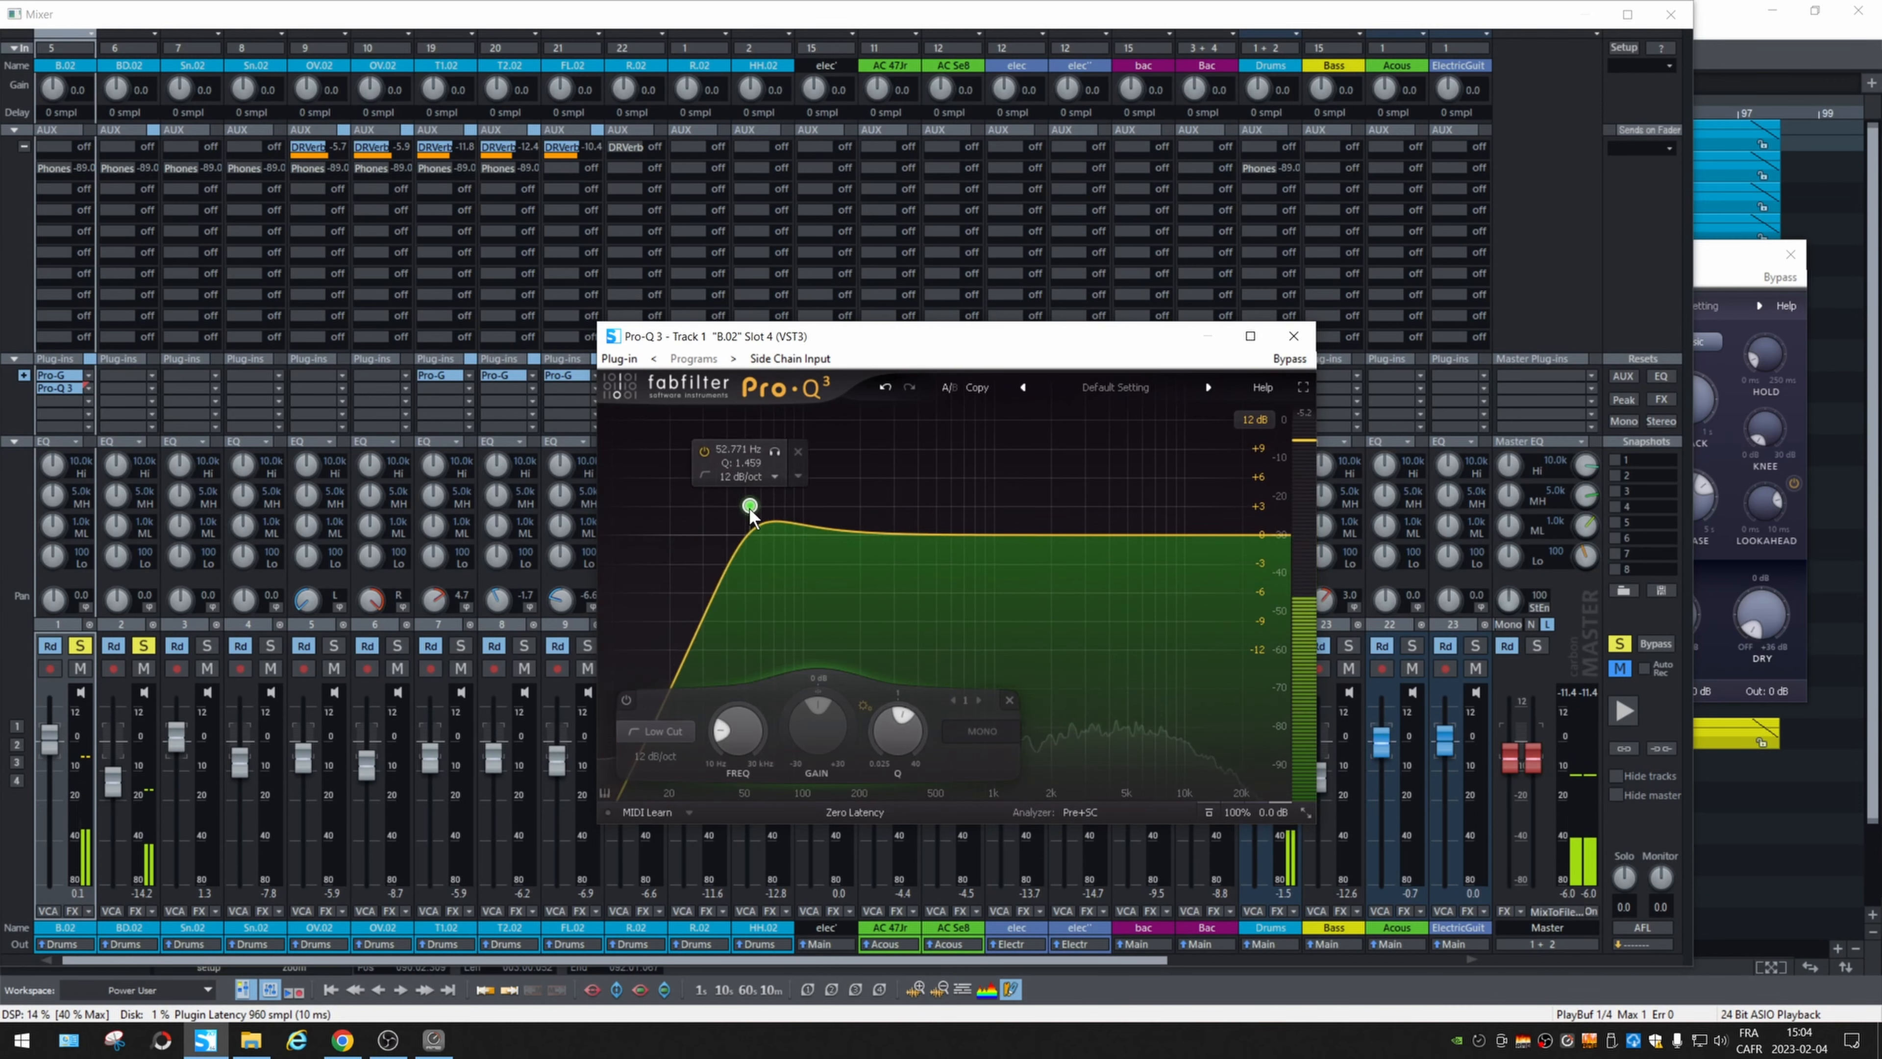
pyautogui.moveTo(872, 536); pyautogui.dragTo(897, 582)
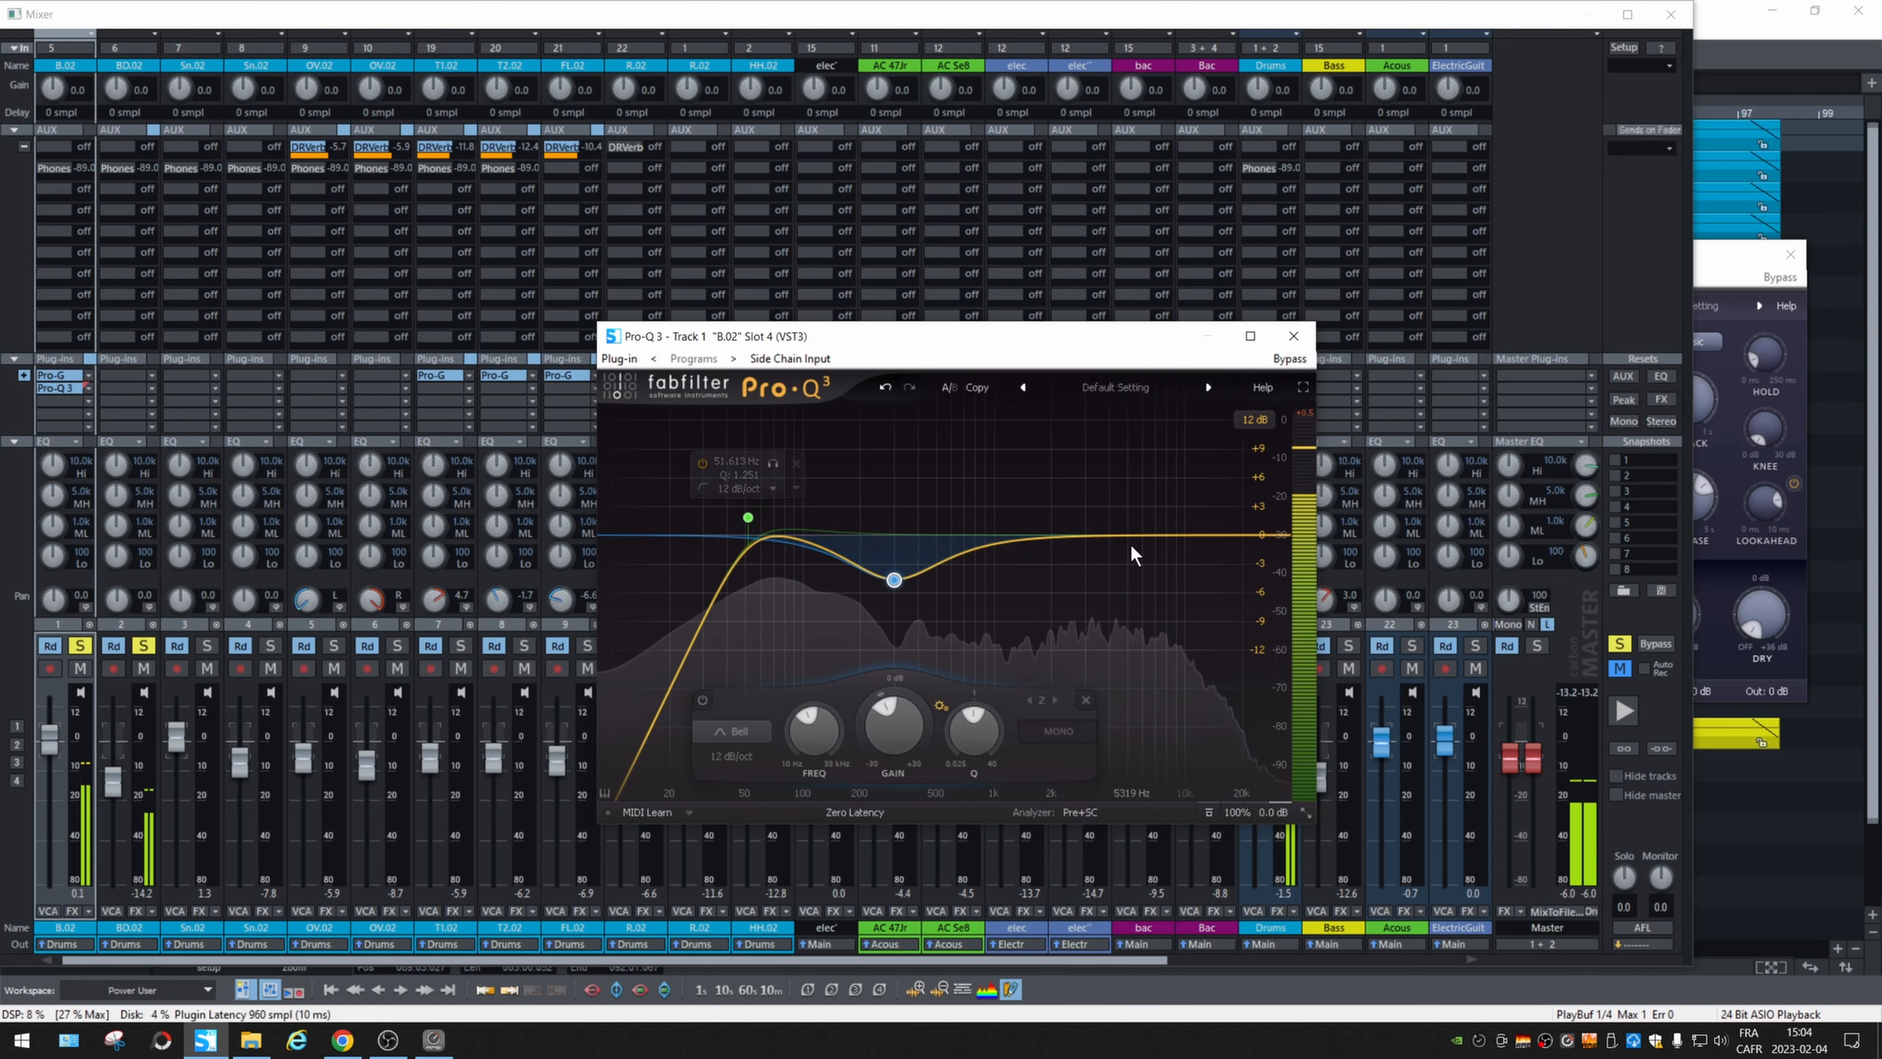
pyautogui.moveTo(1129, 538); pyautogui.dragTo(1137, 451)
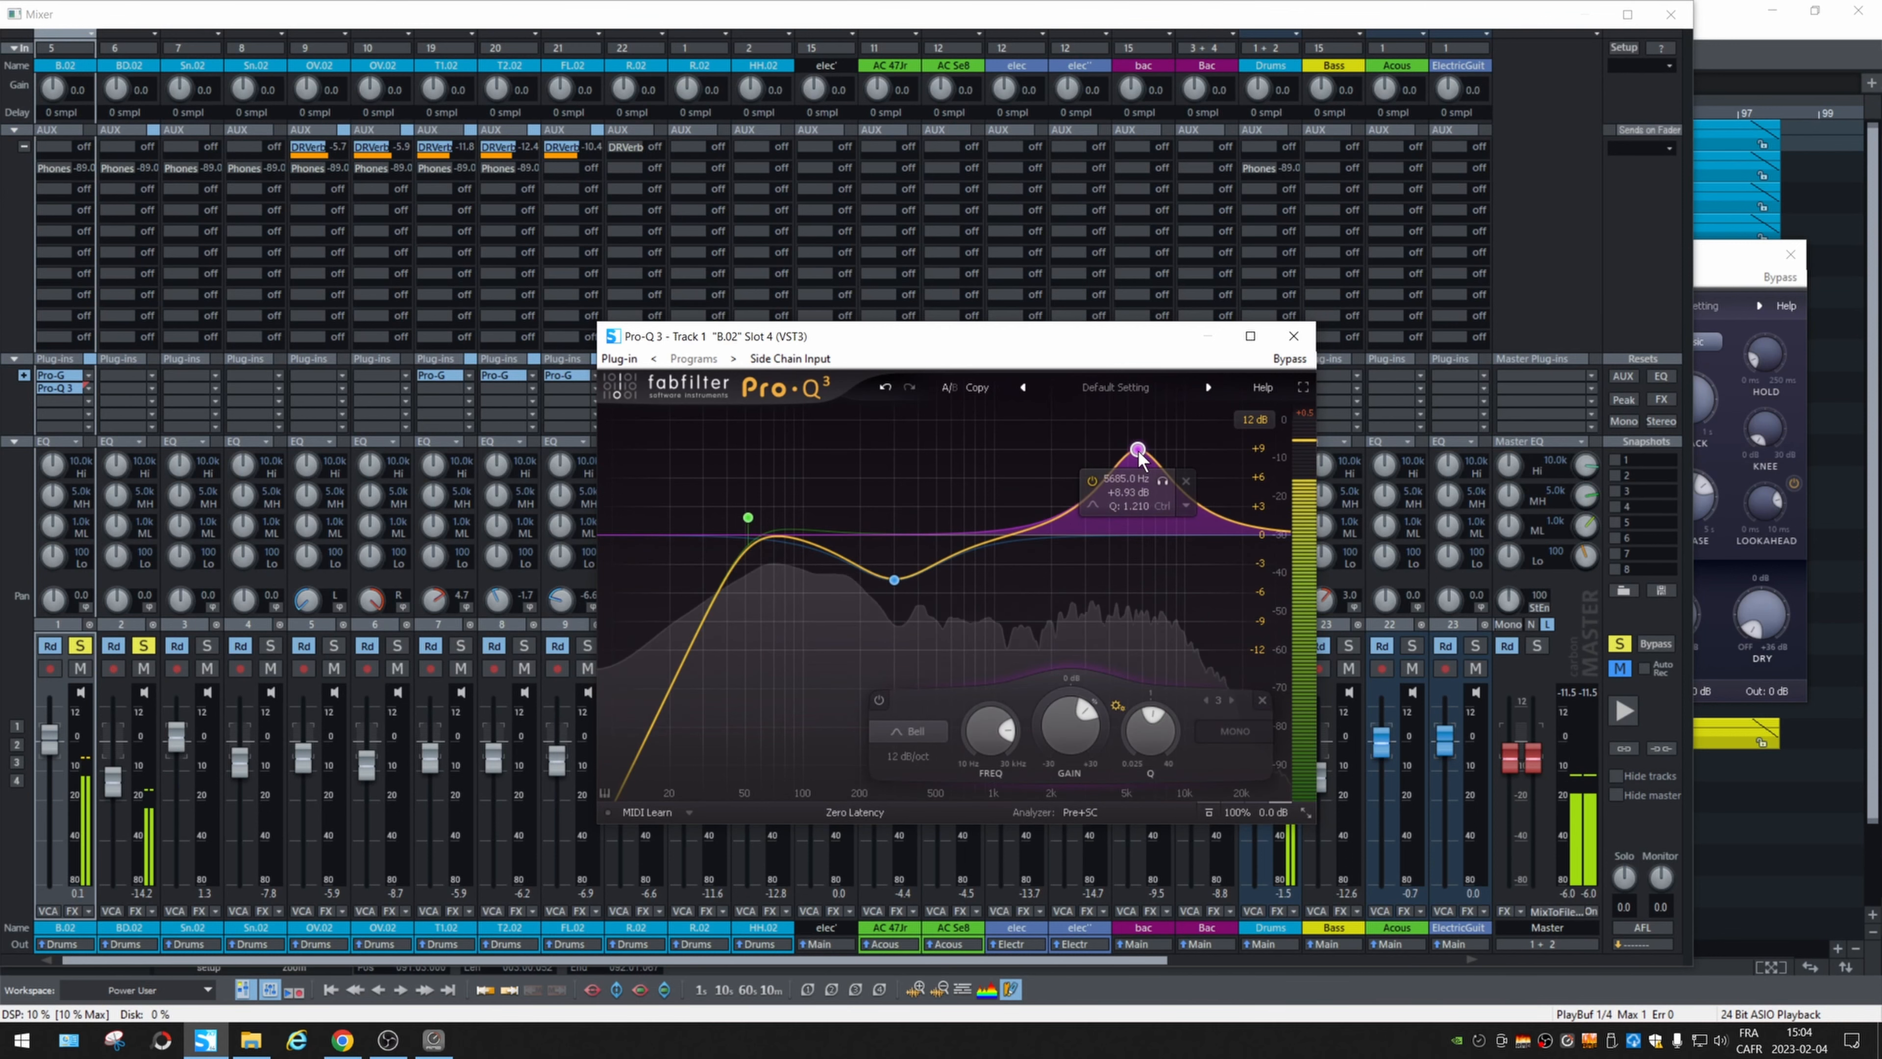
pyautogui.click(1293, 335)
# Clear all solos and play the full mix, toggling track 1's Pro-Q 3 to judge the kick's EQ.
pyautogui.click(1619, 644)
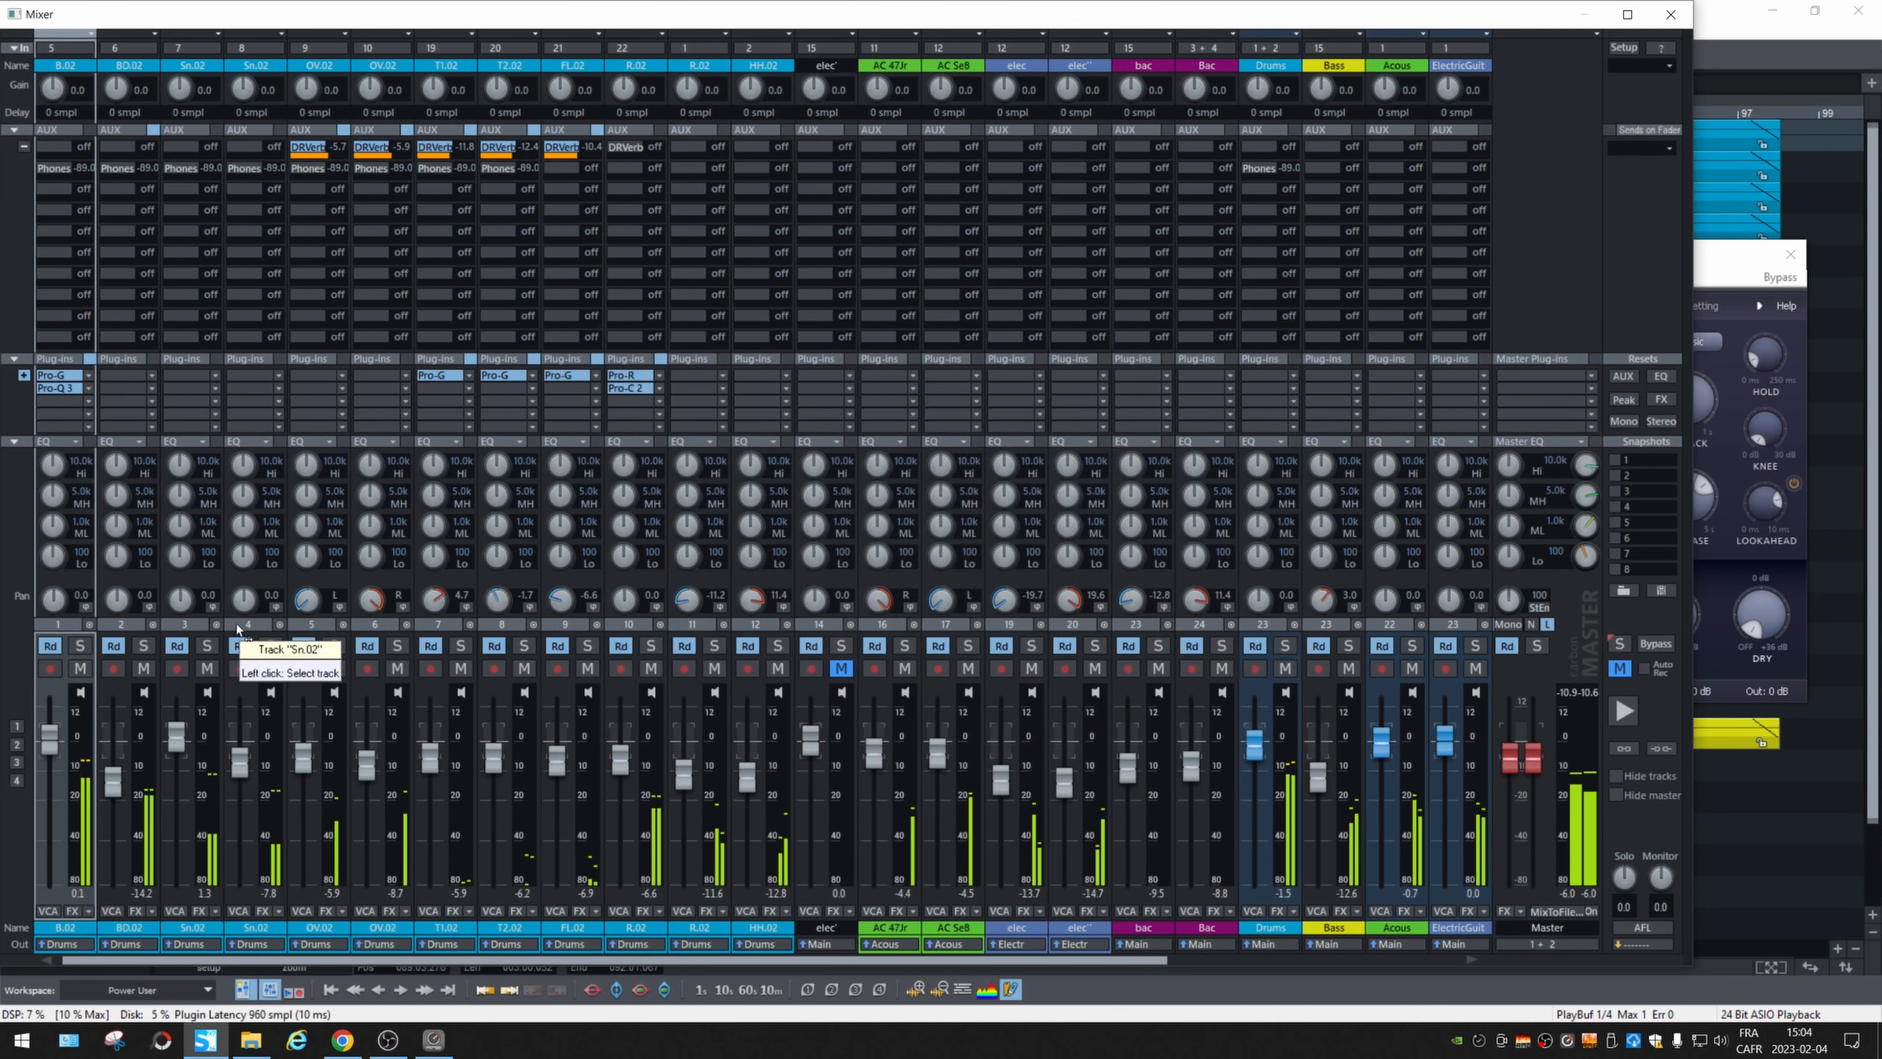
pyautogui.click(61, 389)
pyautogui.press('space')
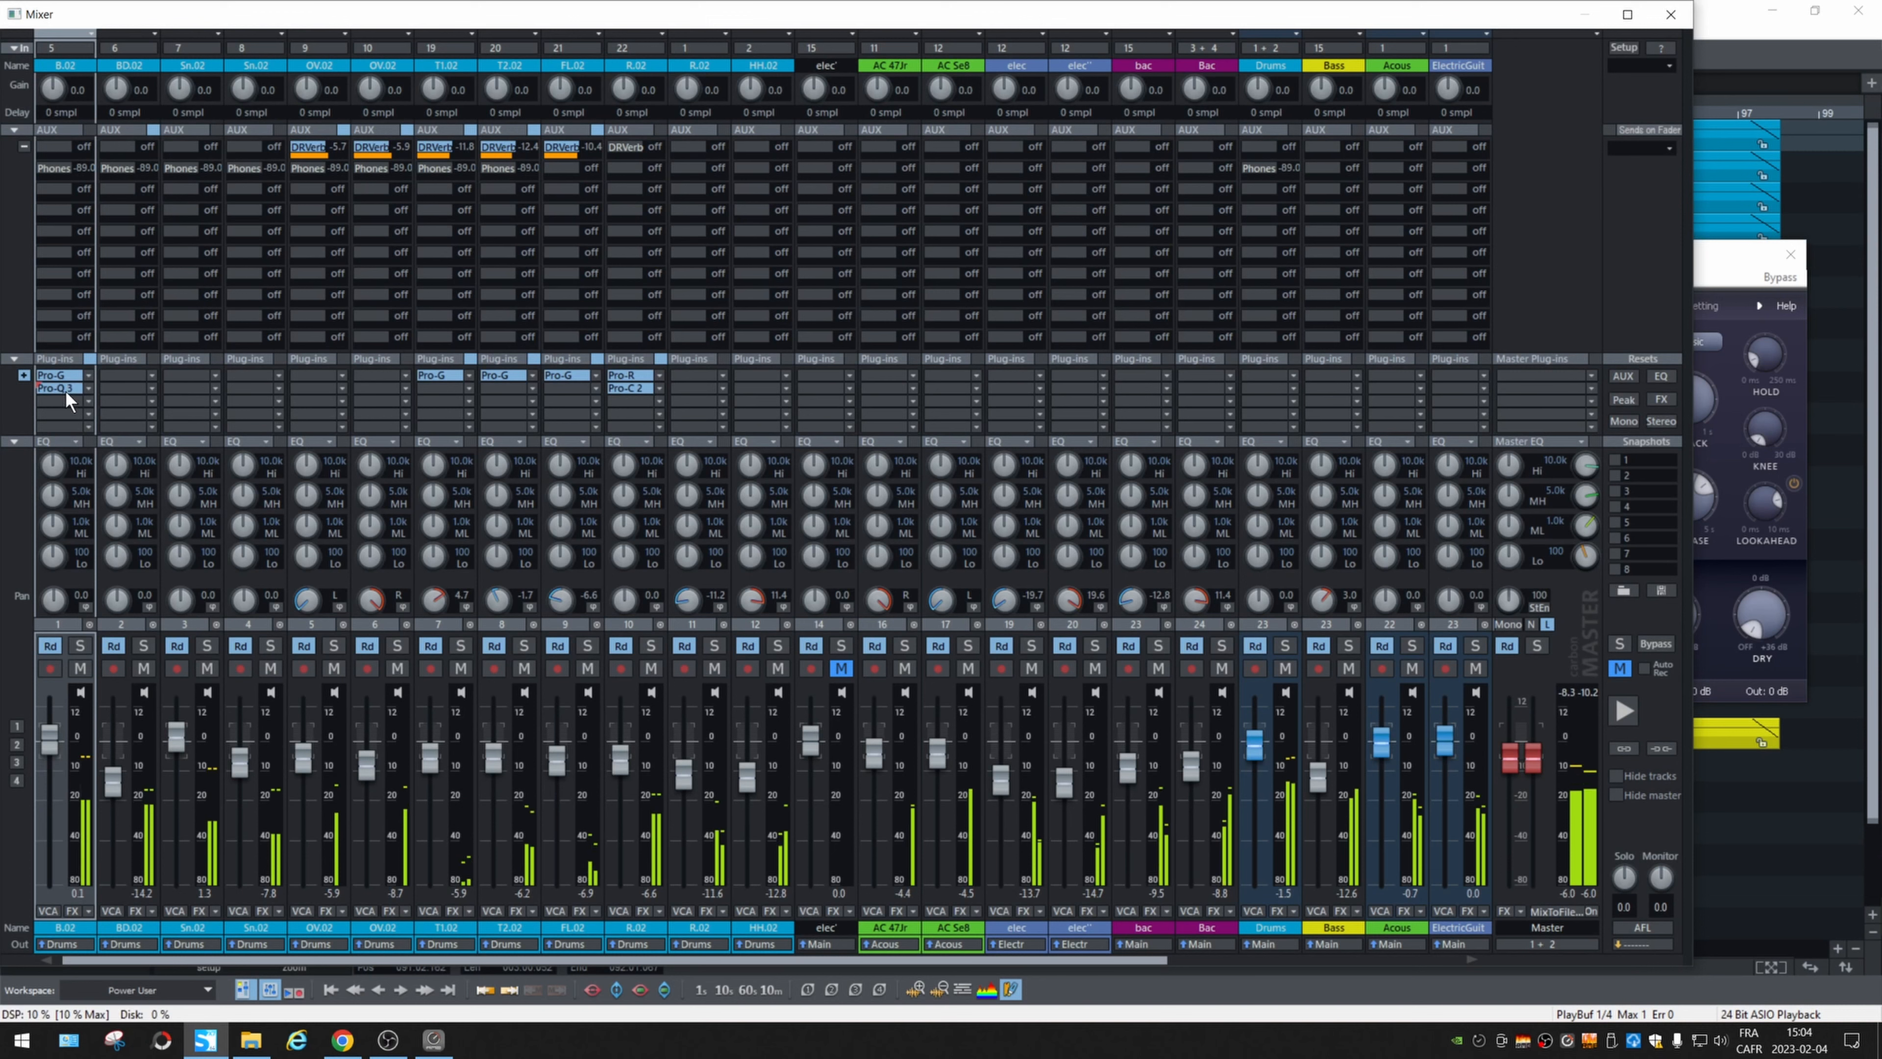
pyautogui.press('space')
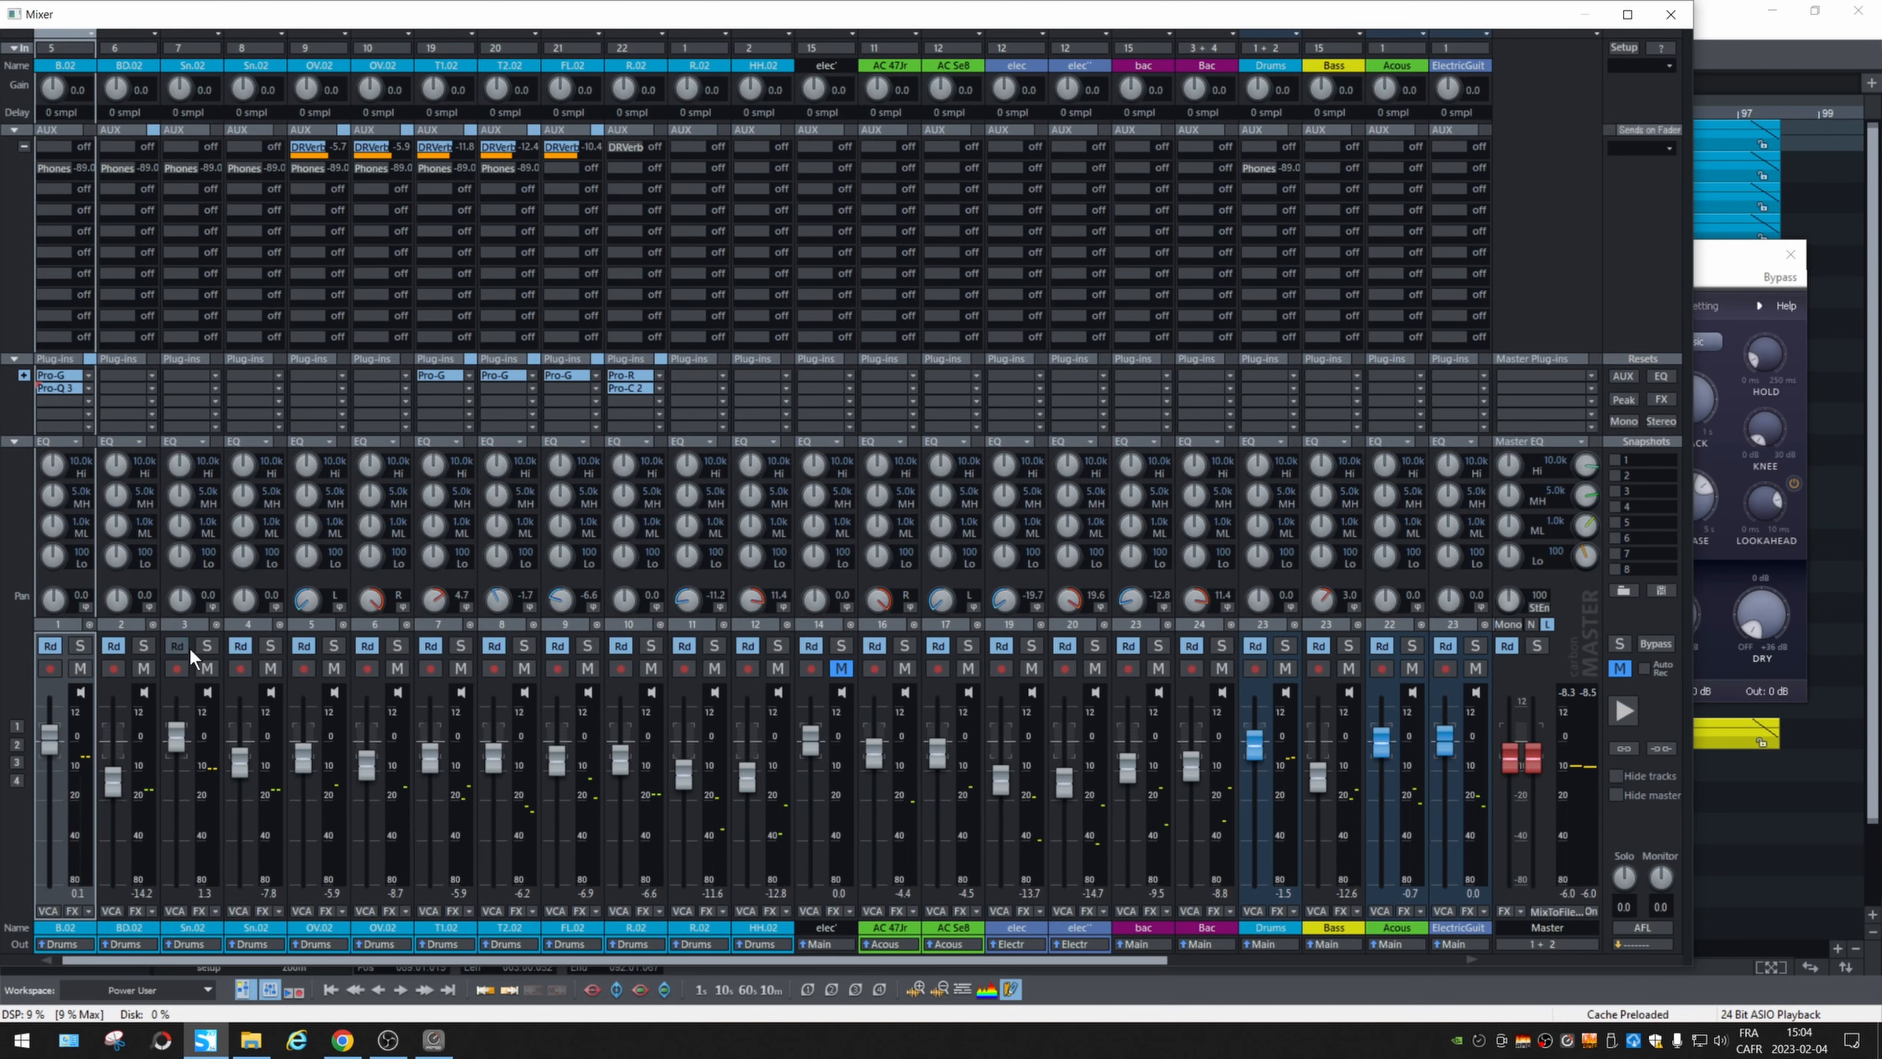
pyautogui.press('space')
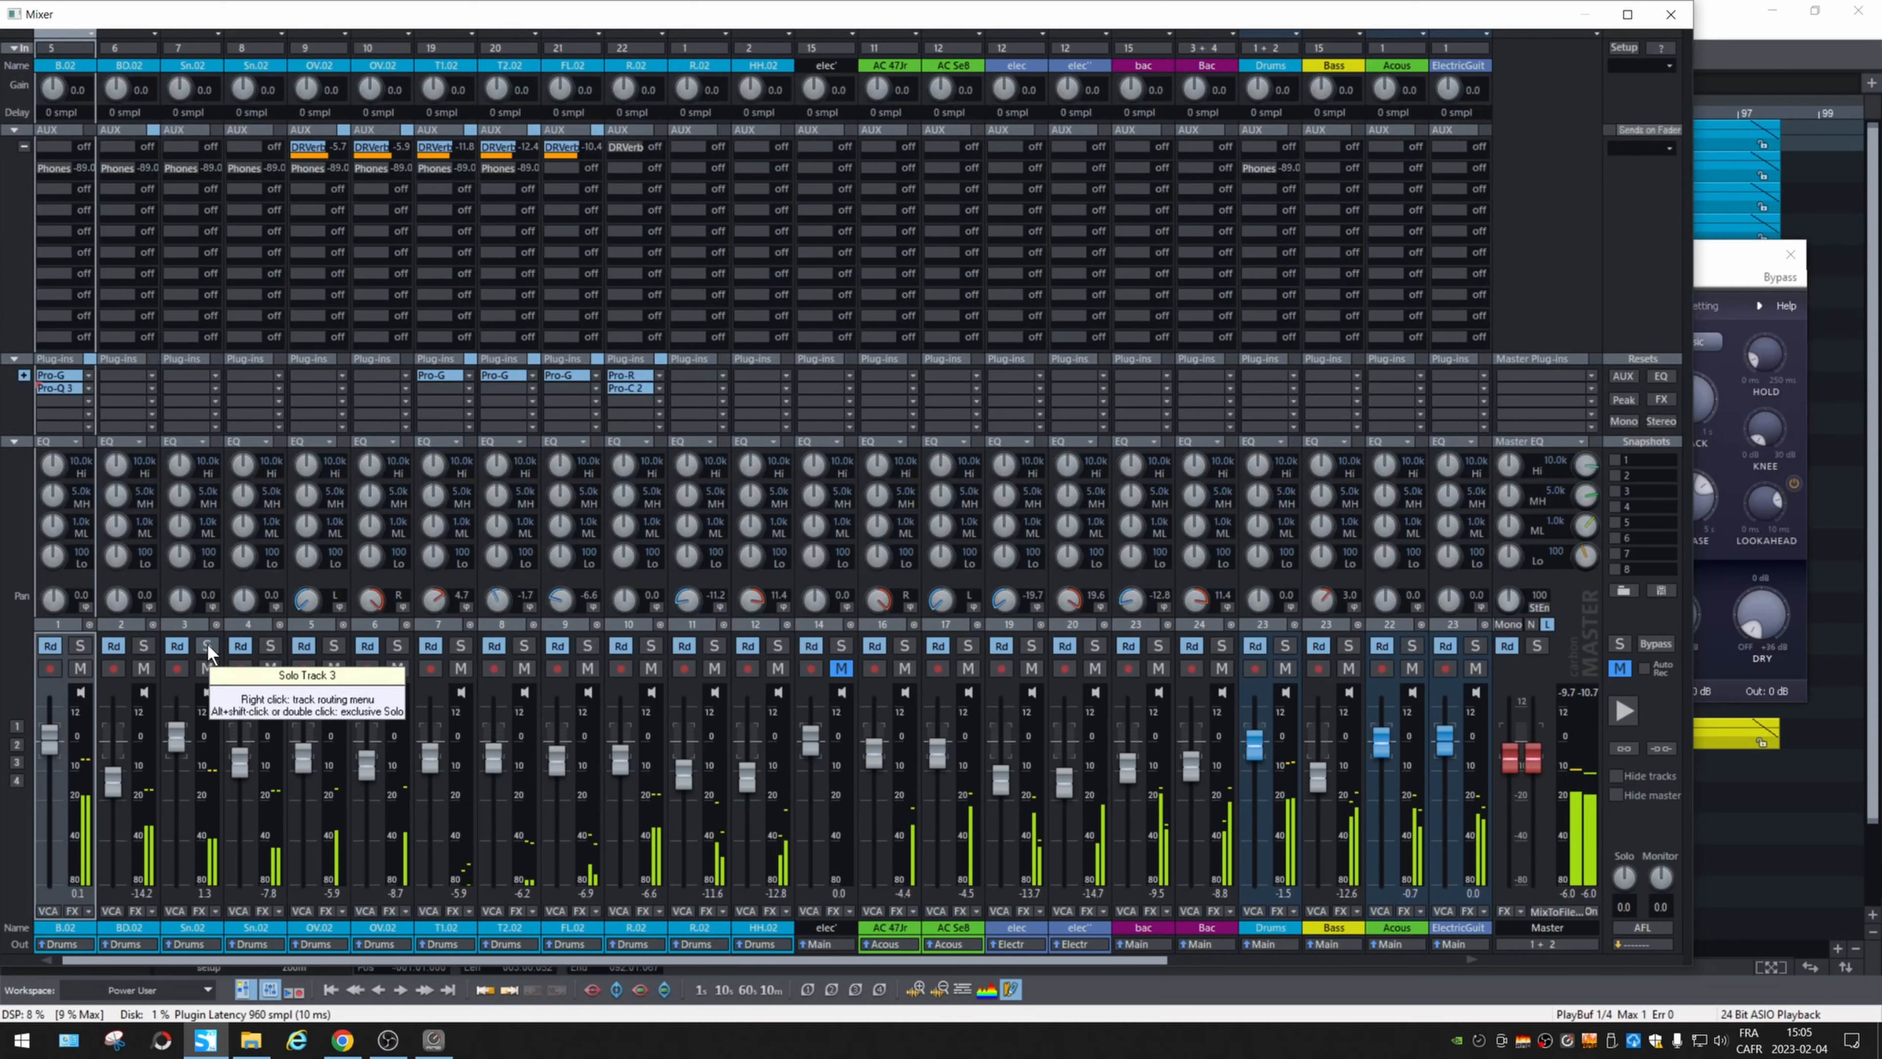
# Solo snare tracks 3 and 4 and play them on their own.
pyautogui.press('space')
pyautogui.click(211, 647)
pyautogui.click(270, 646)
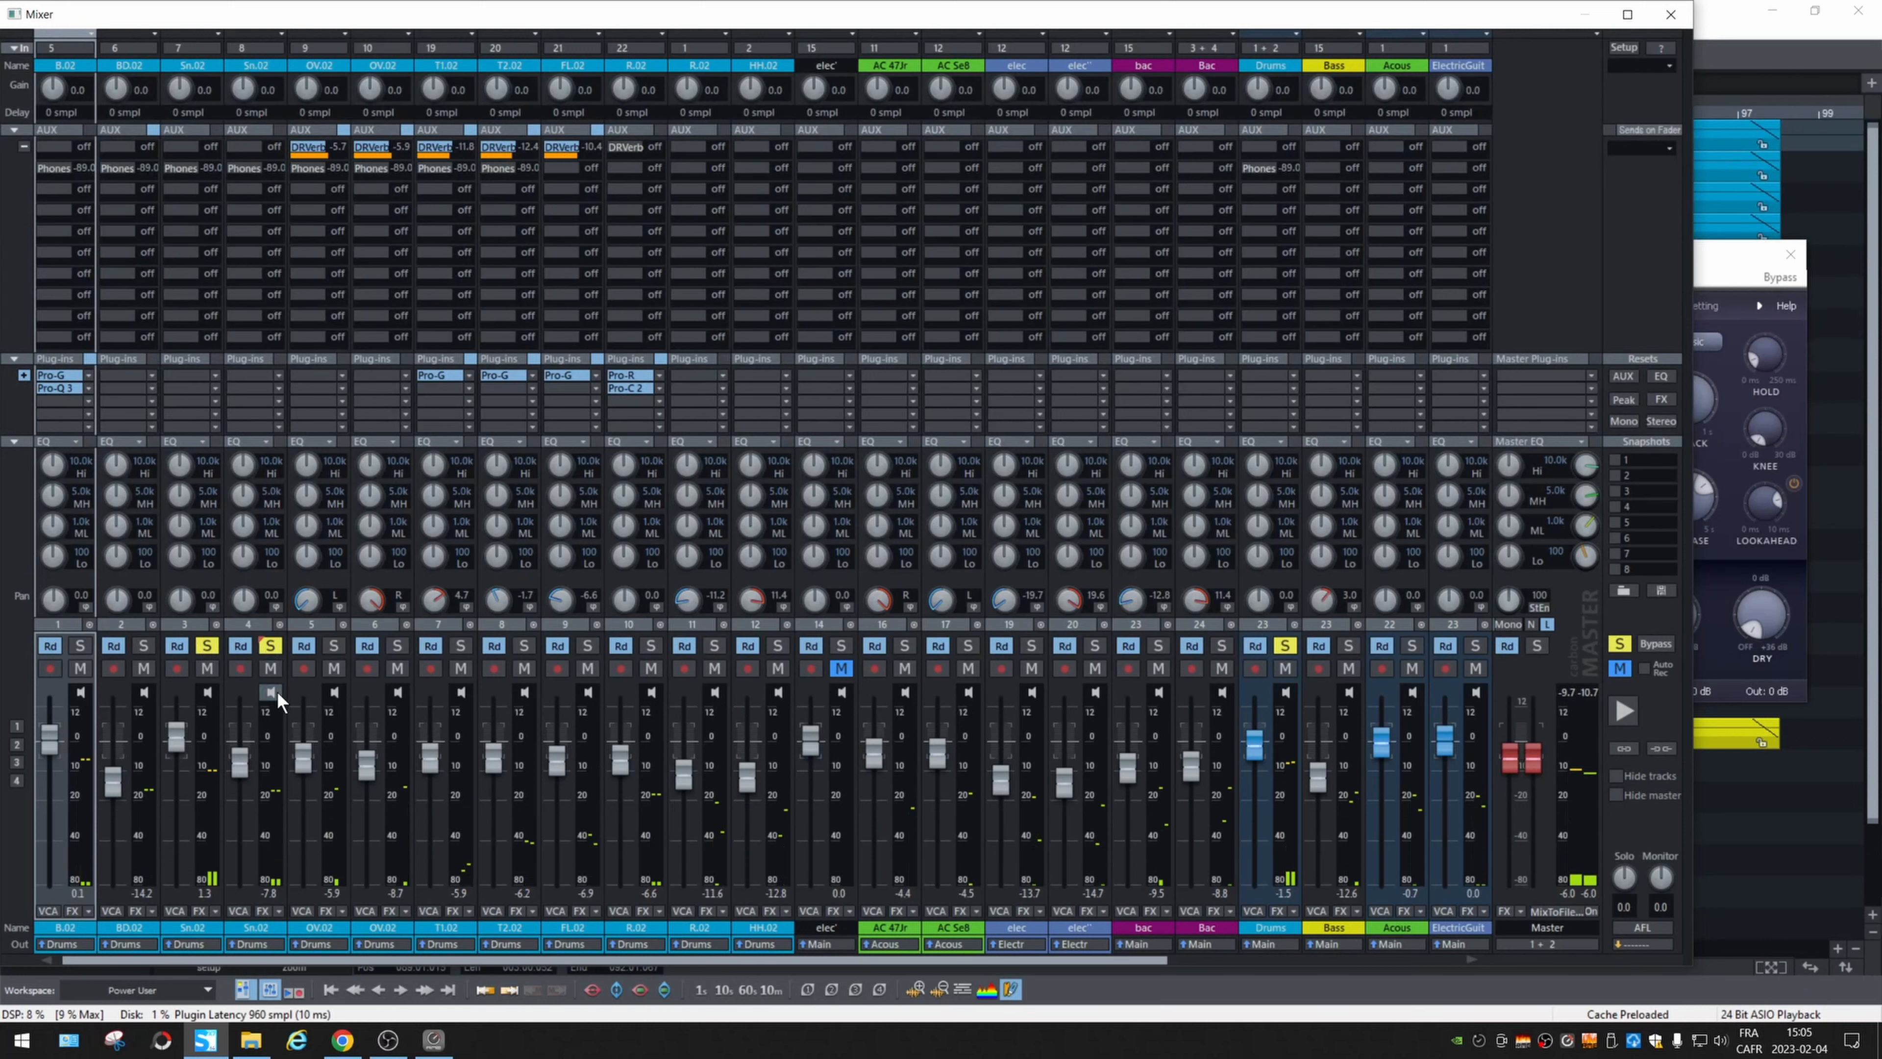
pyautogui.press('space')
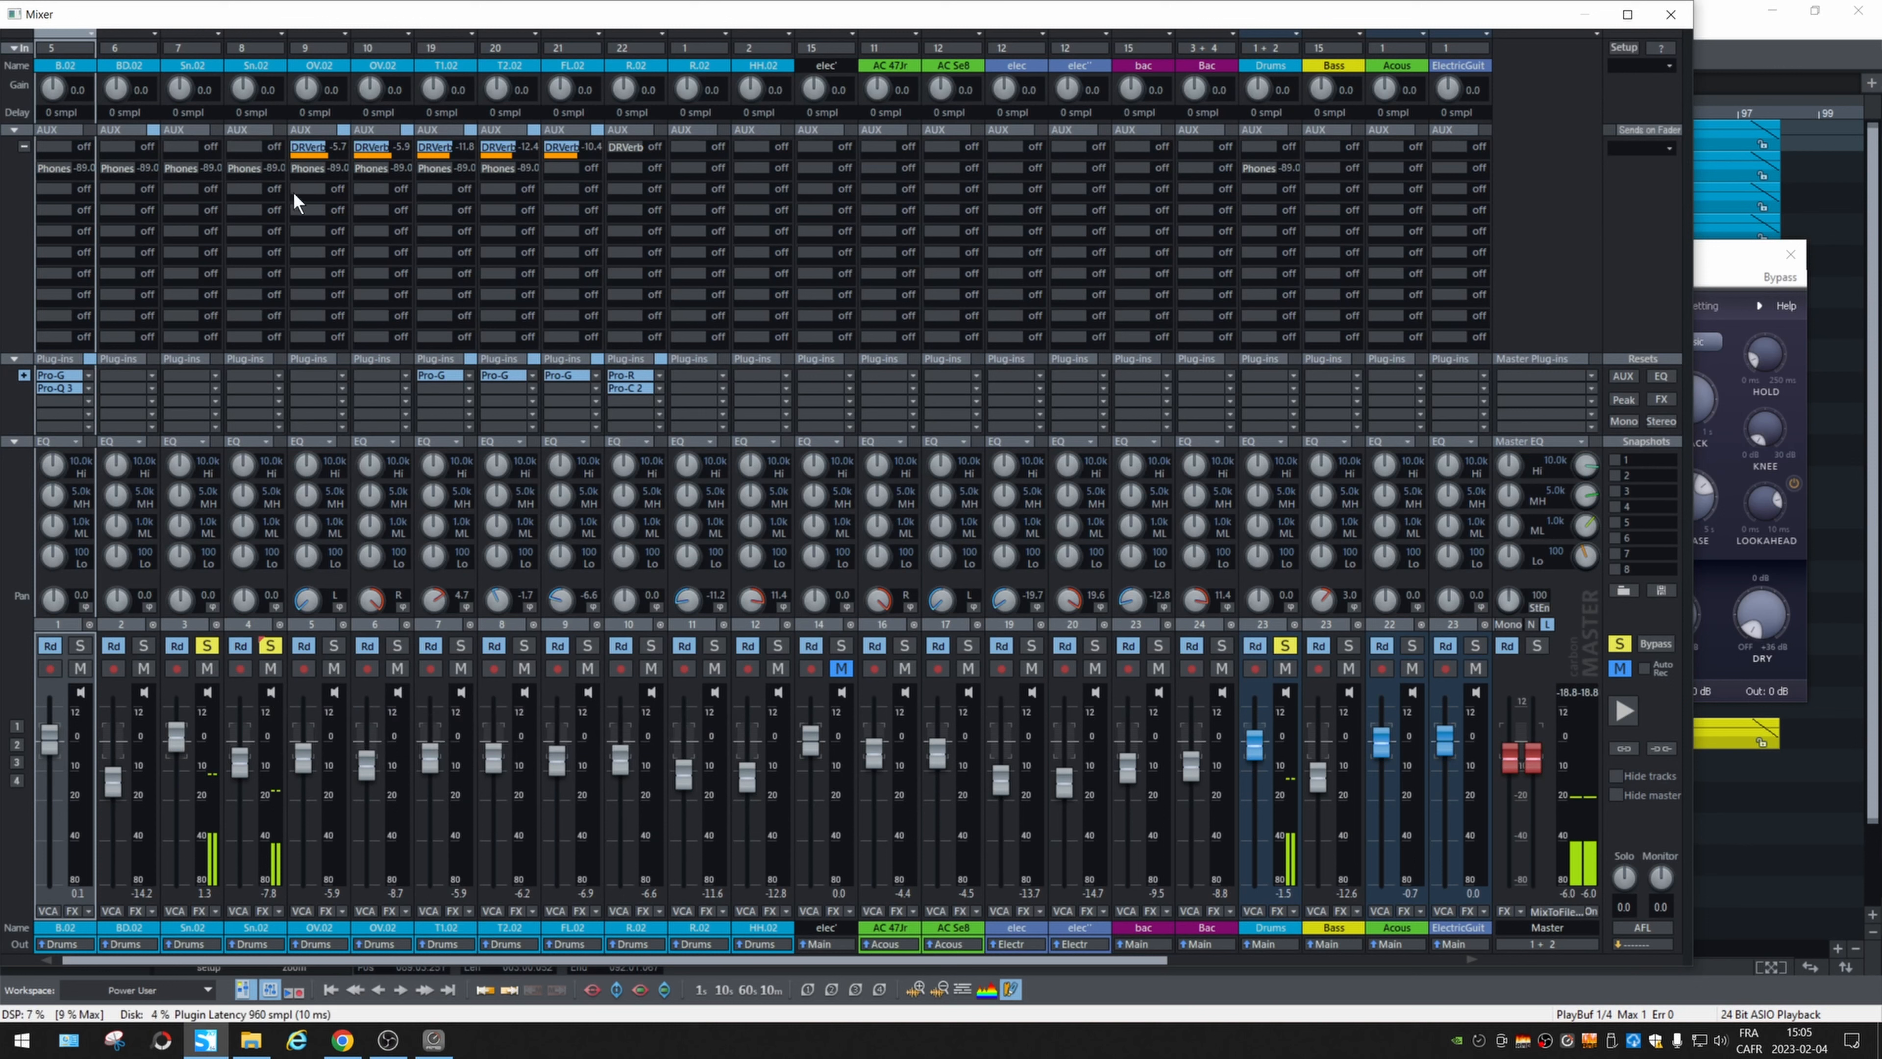
# Send the snares to the drum reverb at -14.3 dB from track 3 and -10.9 dB from track 4.
pyautogui.click(181, 146)
pyautogui.click(239, 146)
pyautogui.moveTo(177, 156); pyautogui.dragTo(245, 153)
pyautogui.press('space')
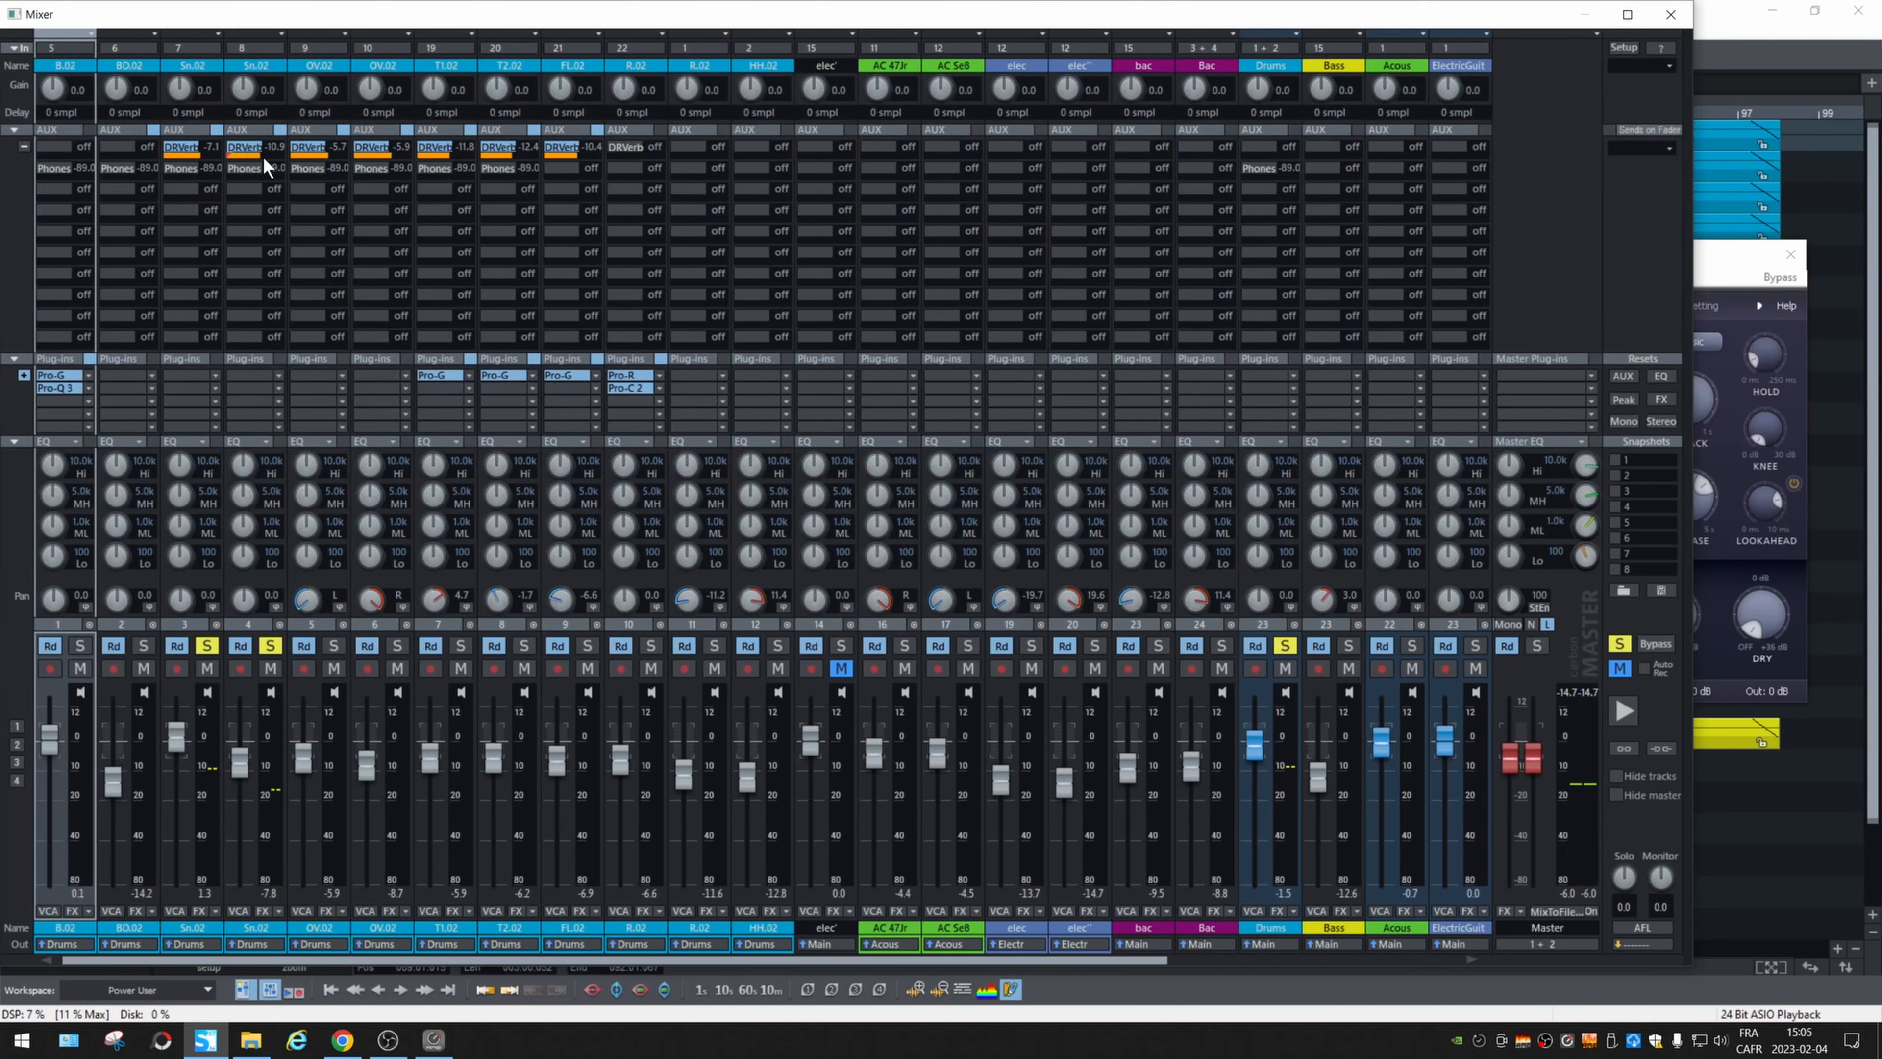
pyautogui.moveTo(198, 151); pyautogui.dragTo(191, 152)
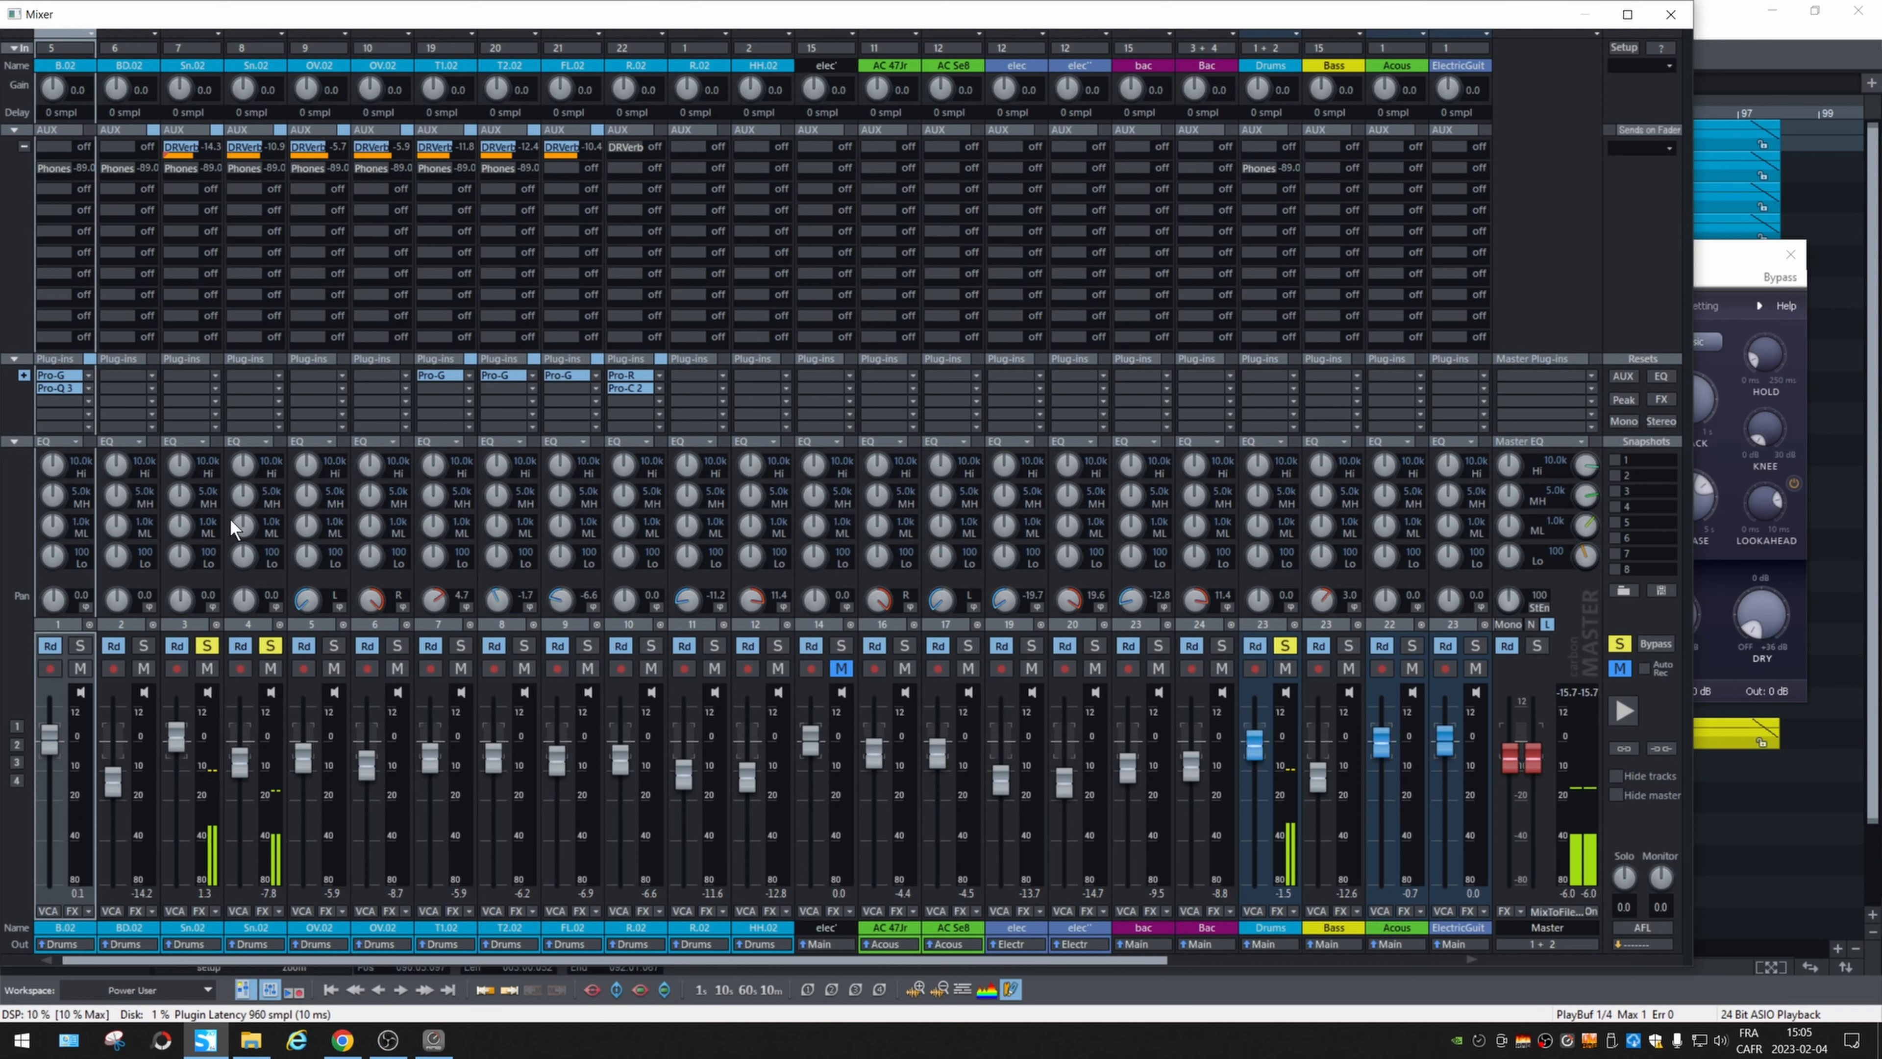
pyautogui.press('space')
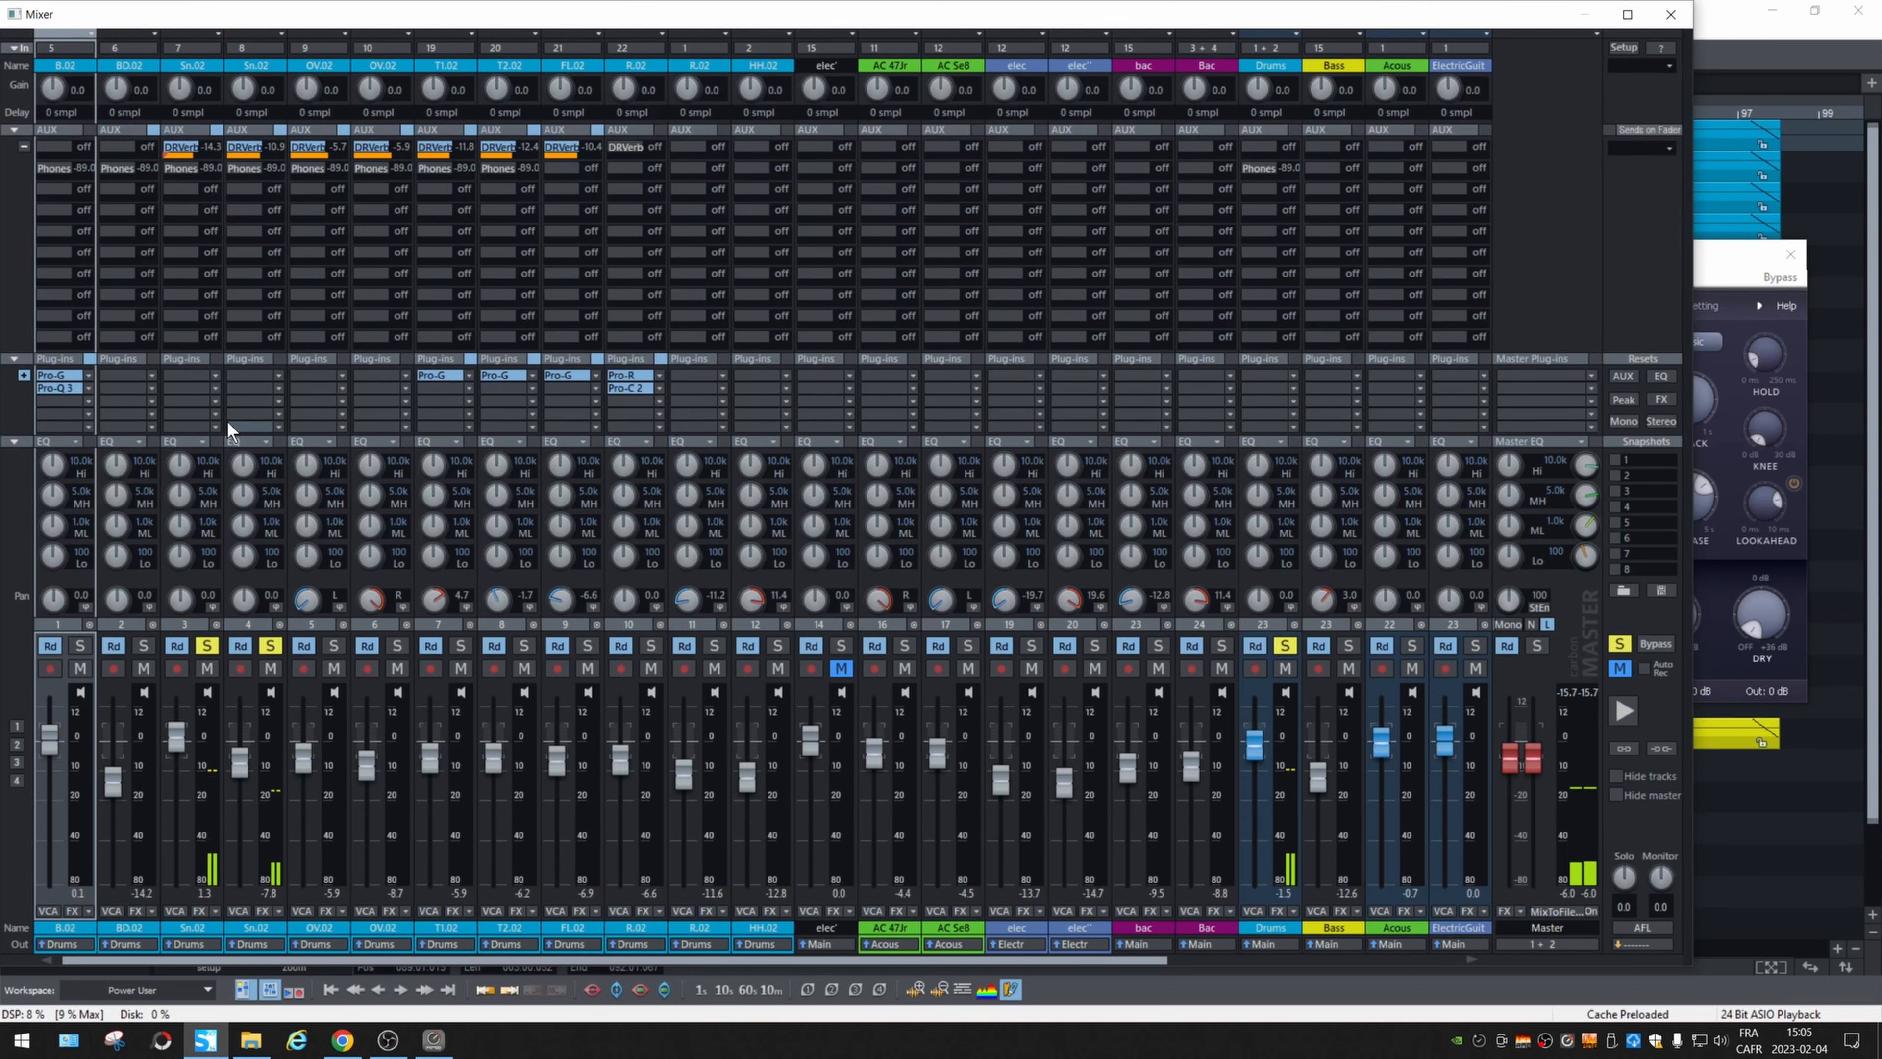
# Add Pro-Q 3 to snare track 3 with a low cut, a 2.75 dB bell at 452 Hz and a 3.34 dB bell near 8 kHz.
pyautogui.rightClick(215, 373)
pyautogui.moveTo(340, 428)
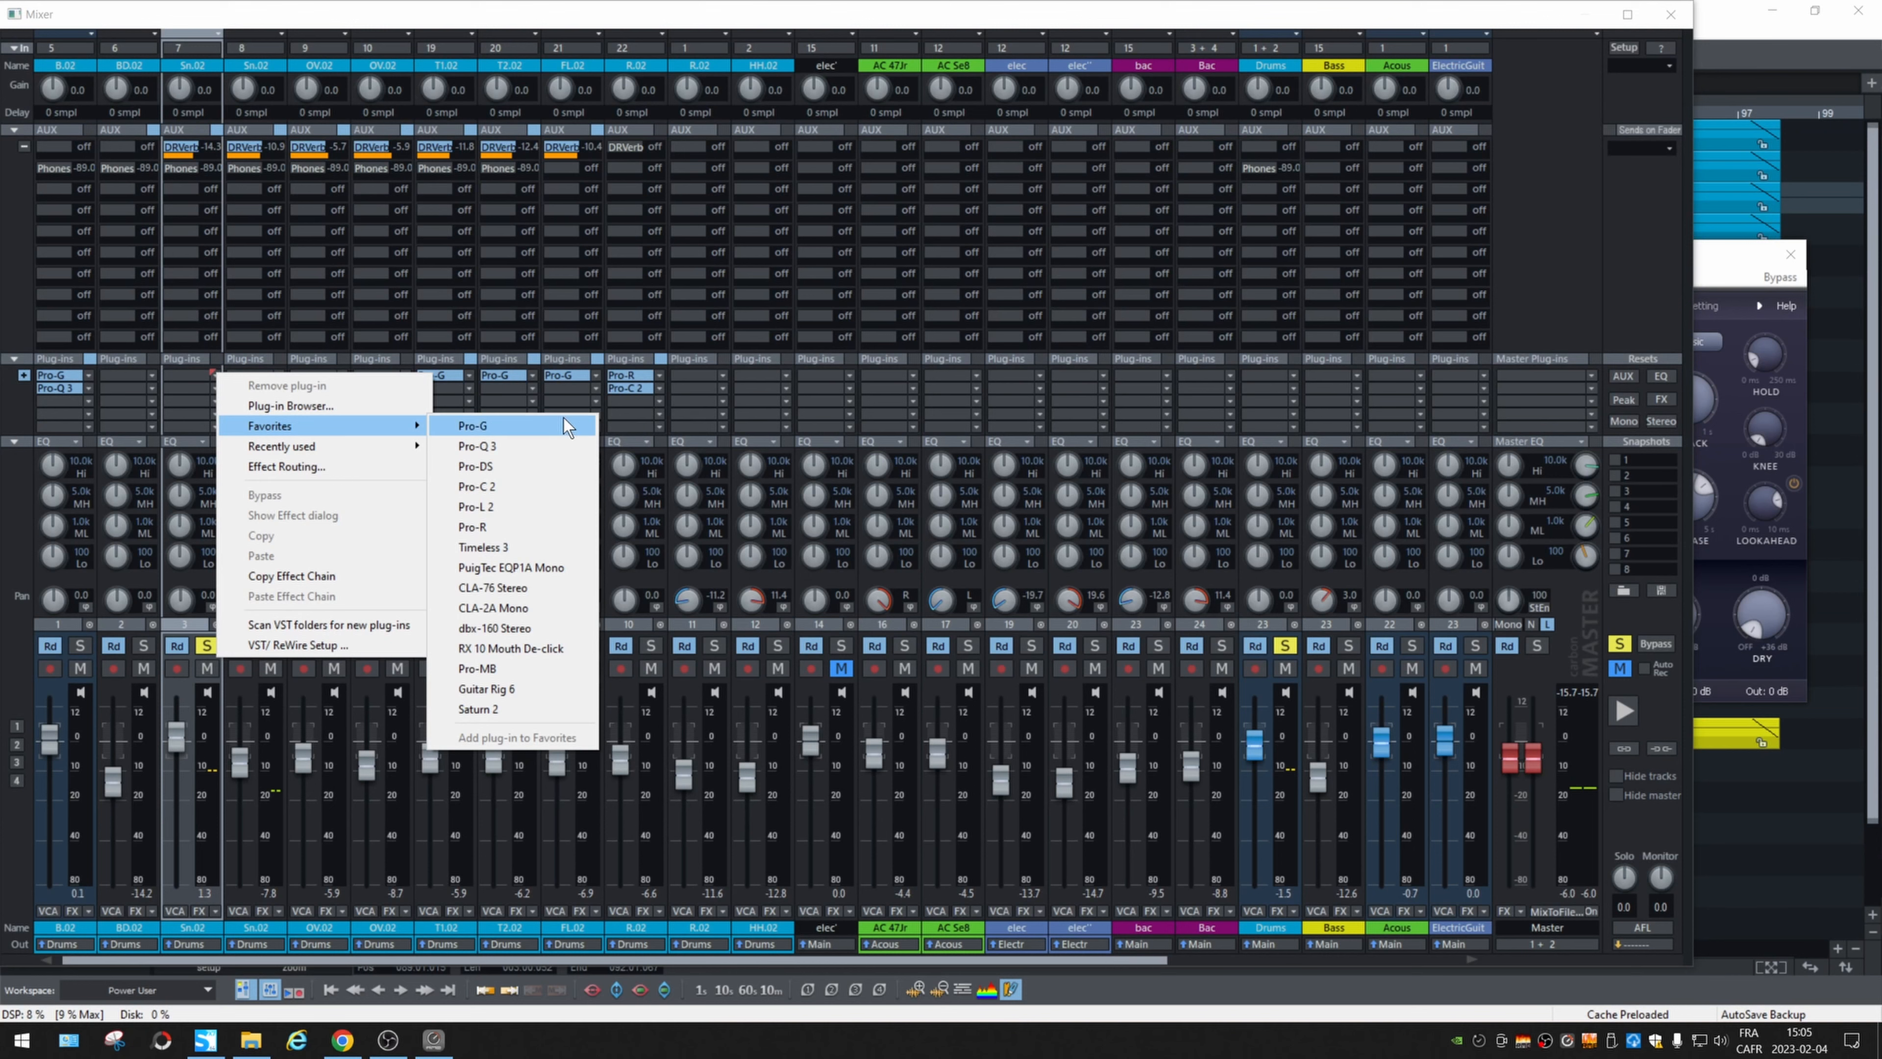
pyautogui.click(552, 445)
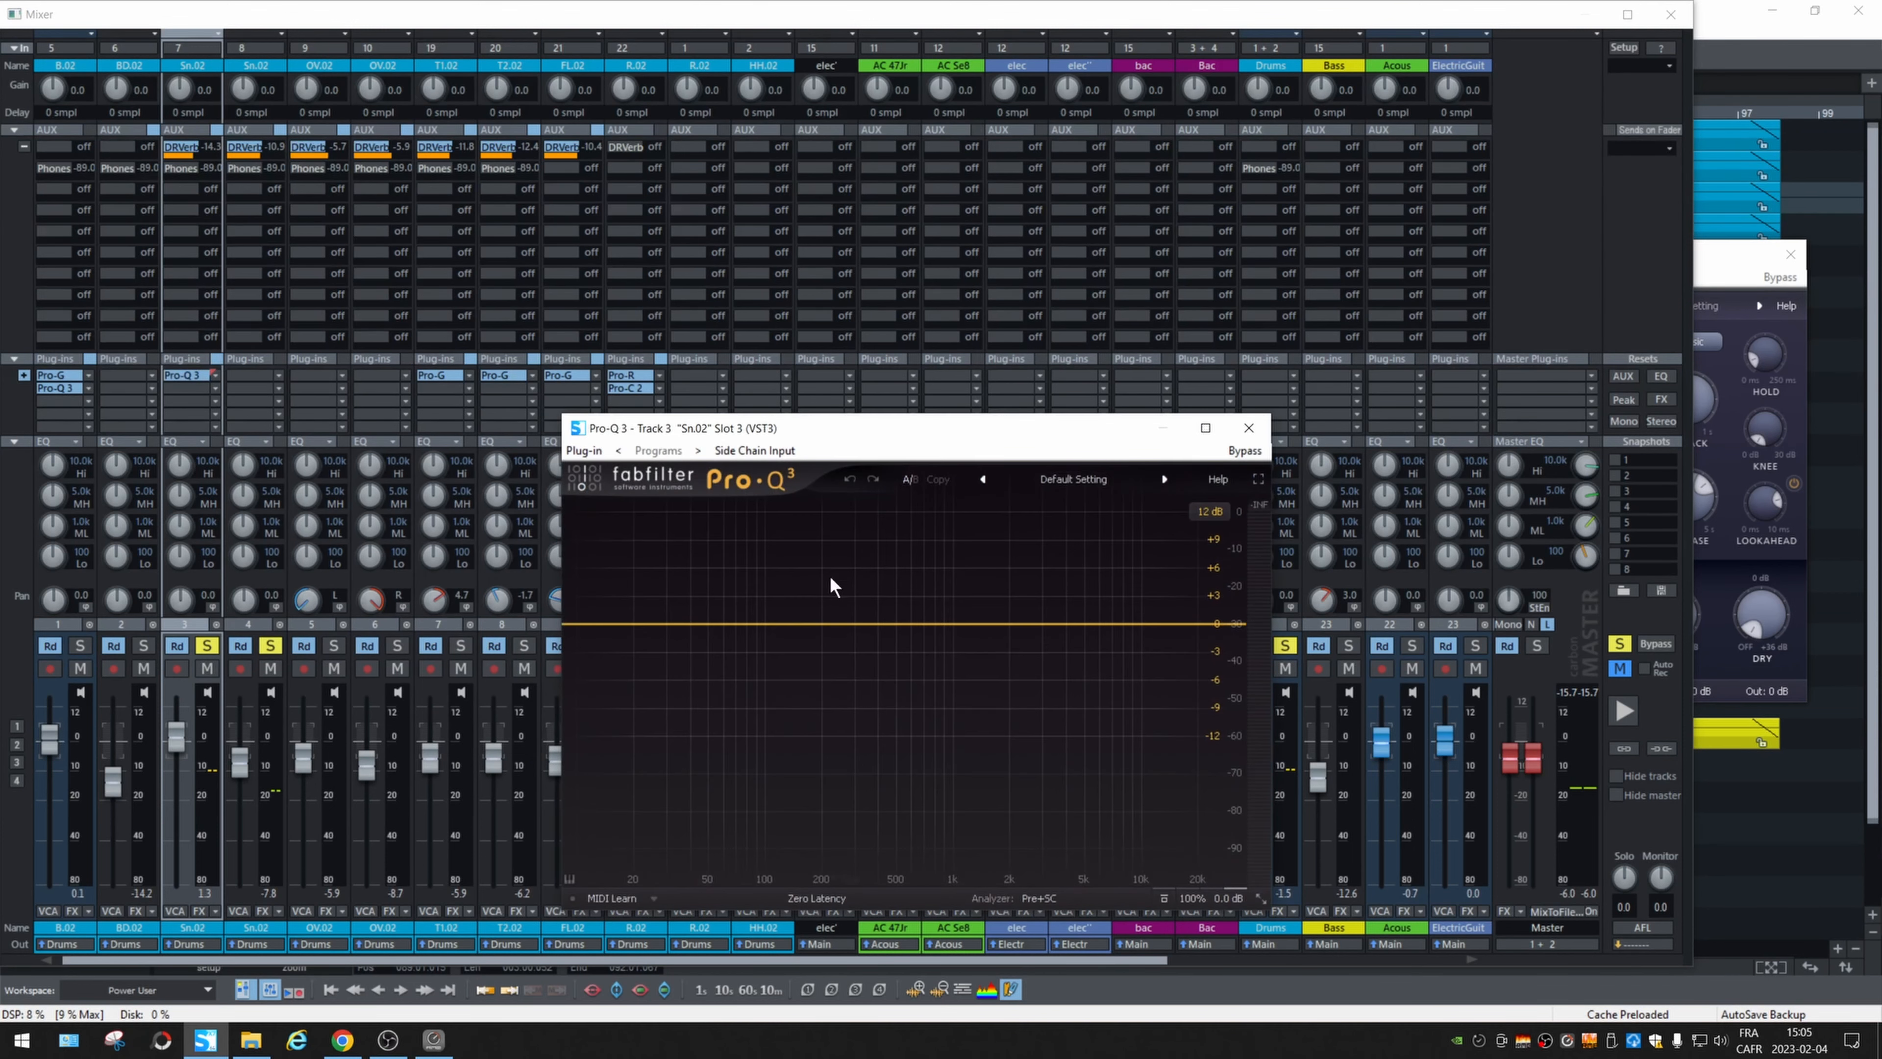
pyautogui.moveTo(609, 627); pyautogui.dragTo(888, 597)
pyautogui.moveTo(1077, 621); pyautogui.dragTo(1123, 592)
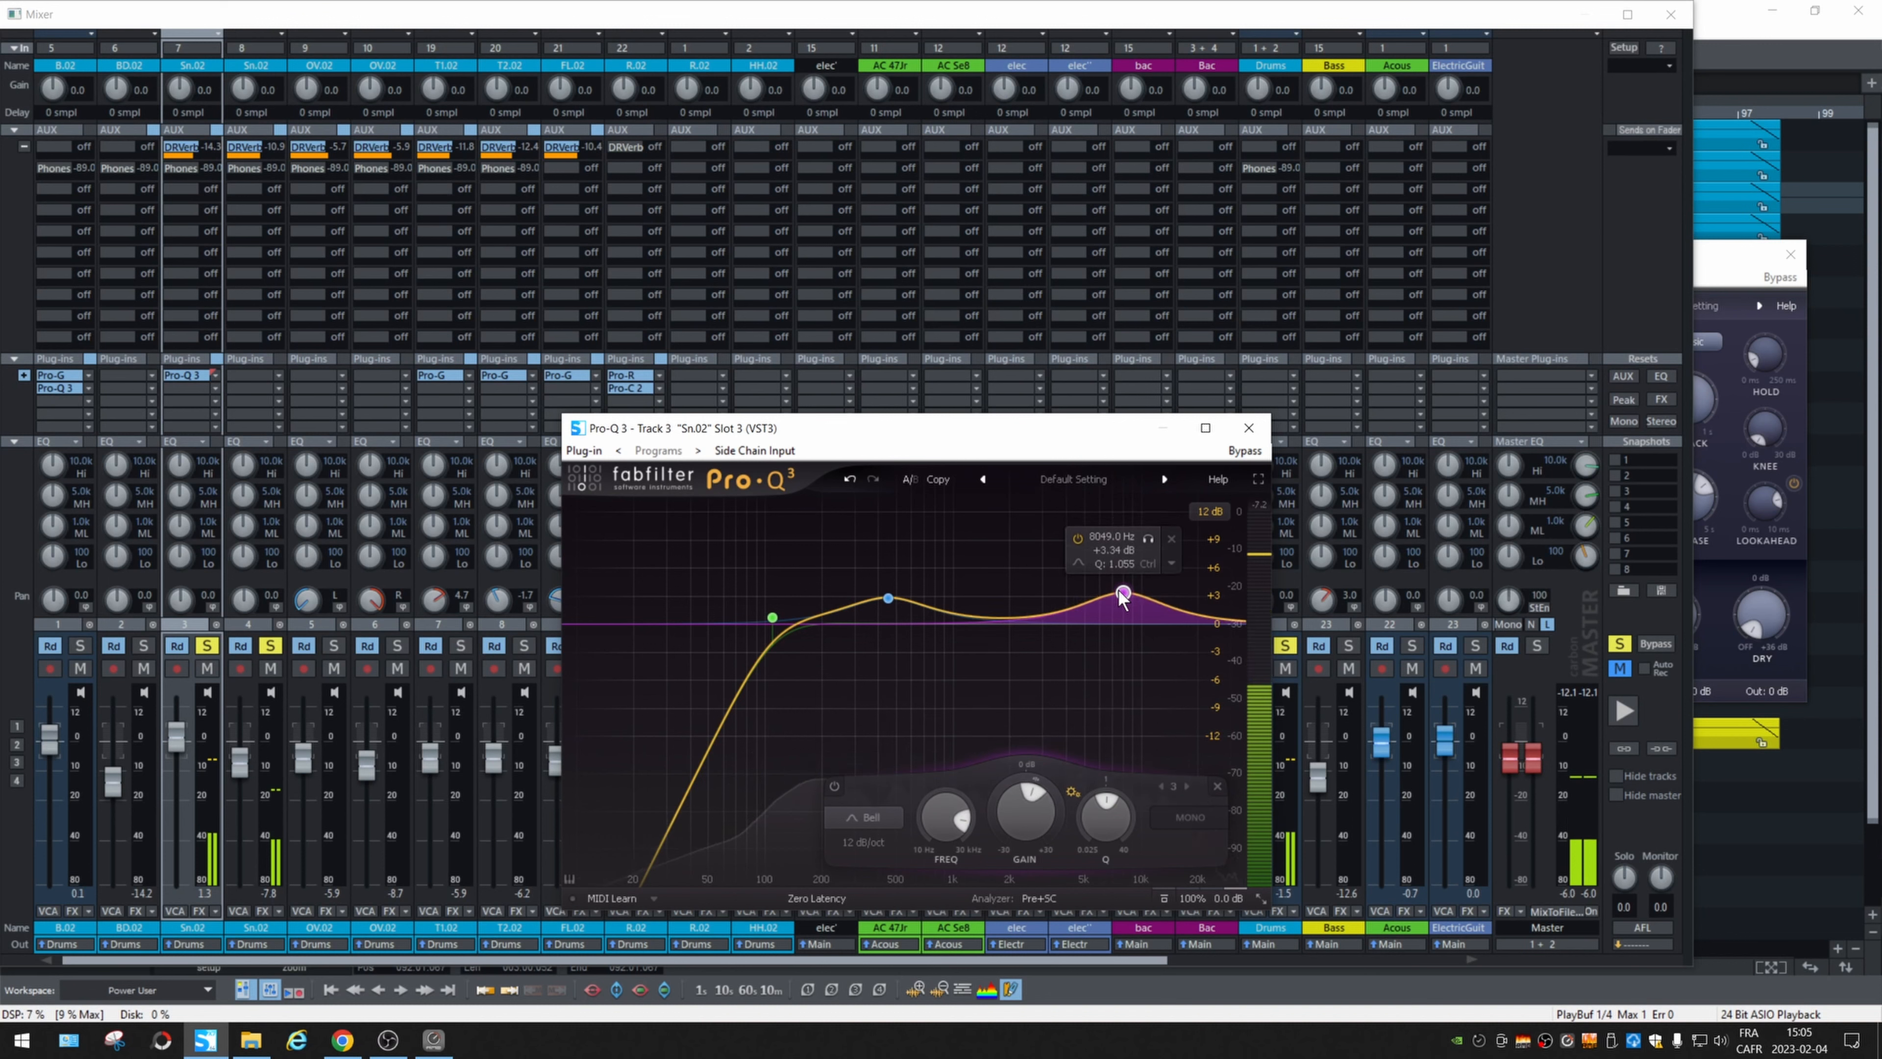
# Raise the snare EQ's low-cut frequency slightly and set its low-mid bell to 377.92 Hz with 1.87 dB of gain.
pyautogui.click(889, 599)
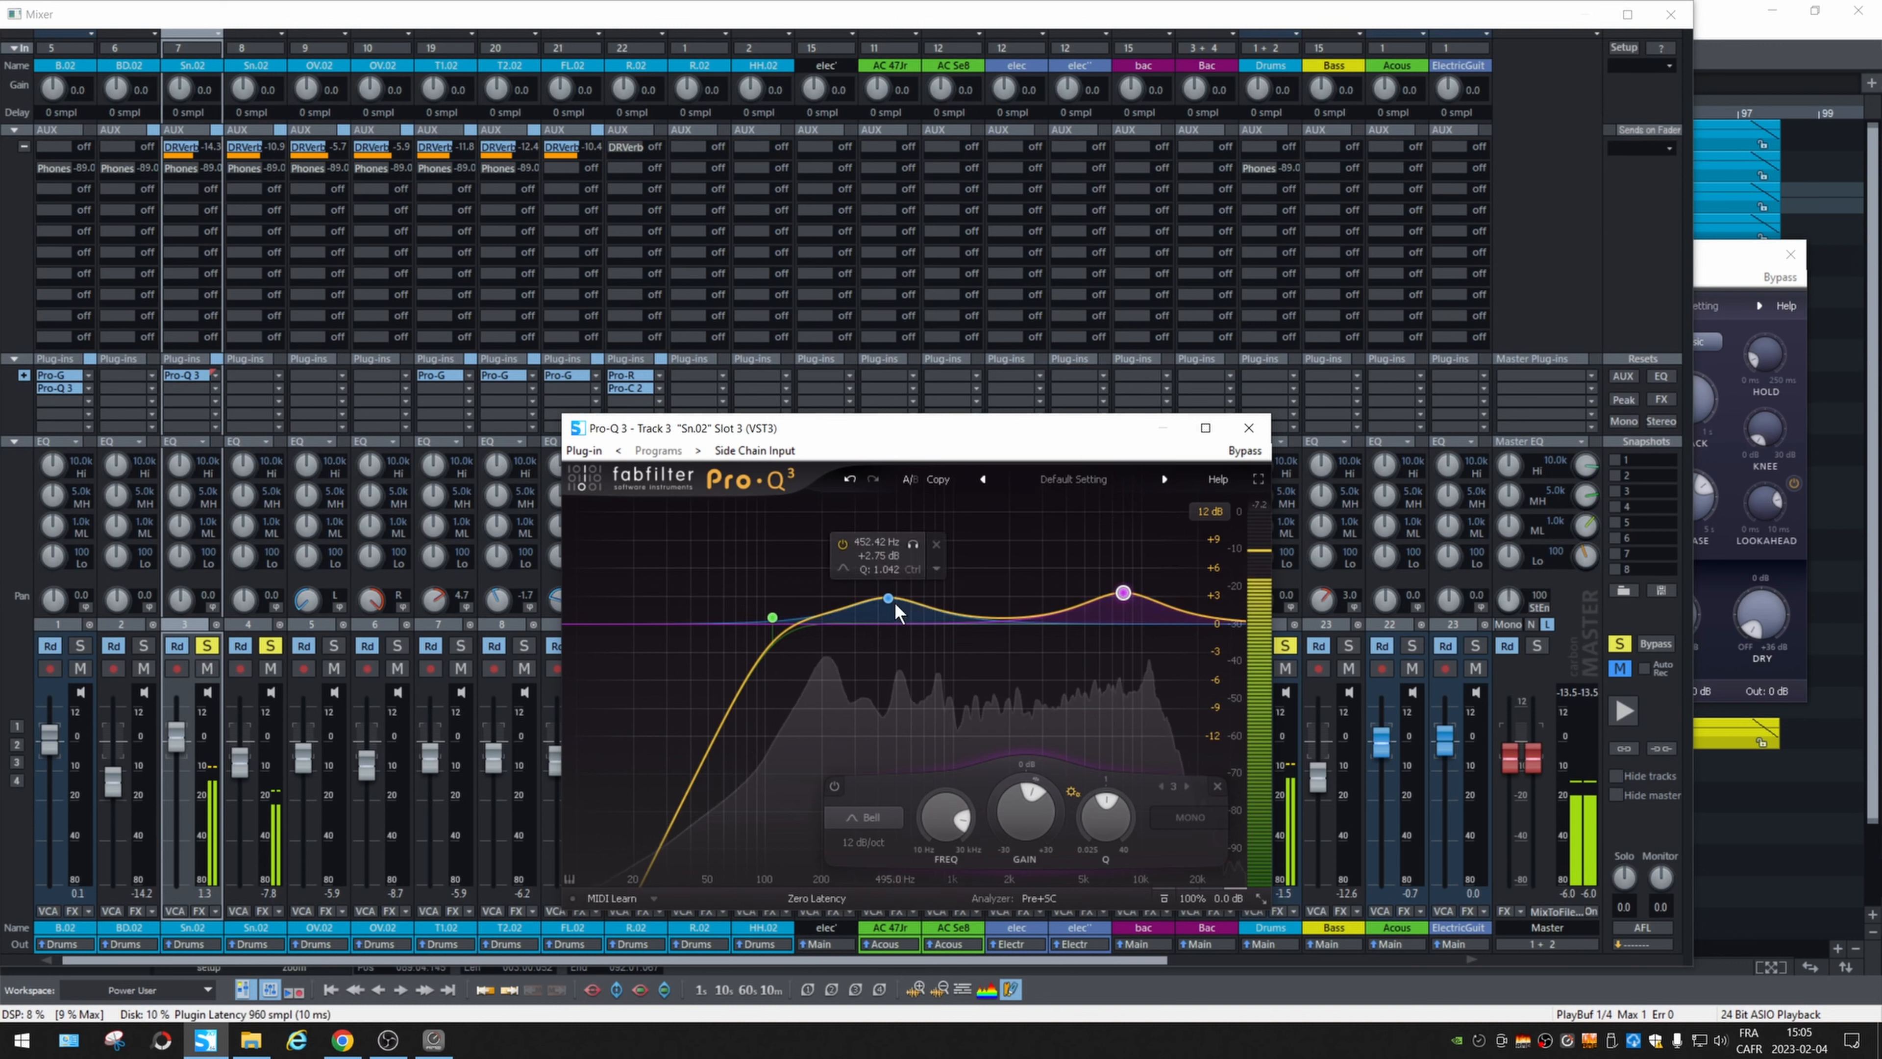
pyautogui.moveTo(773, 619)
pyautogui.mouseDown()
pyautogui.moveTo(761, 606)
pyautogui.moveTo(786, 607)
pyautogui.mouseUp()
pyautogui.click(875, 608)
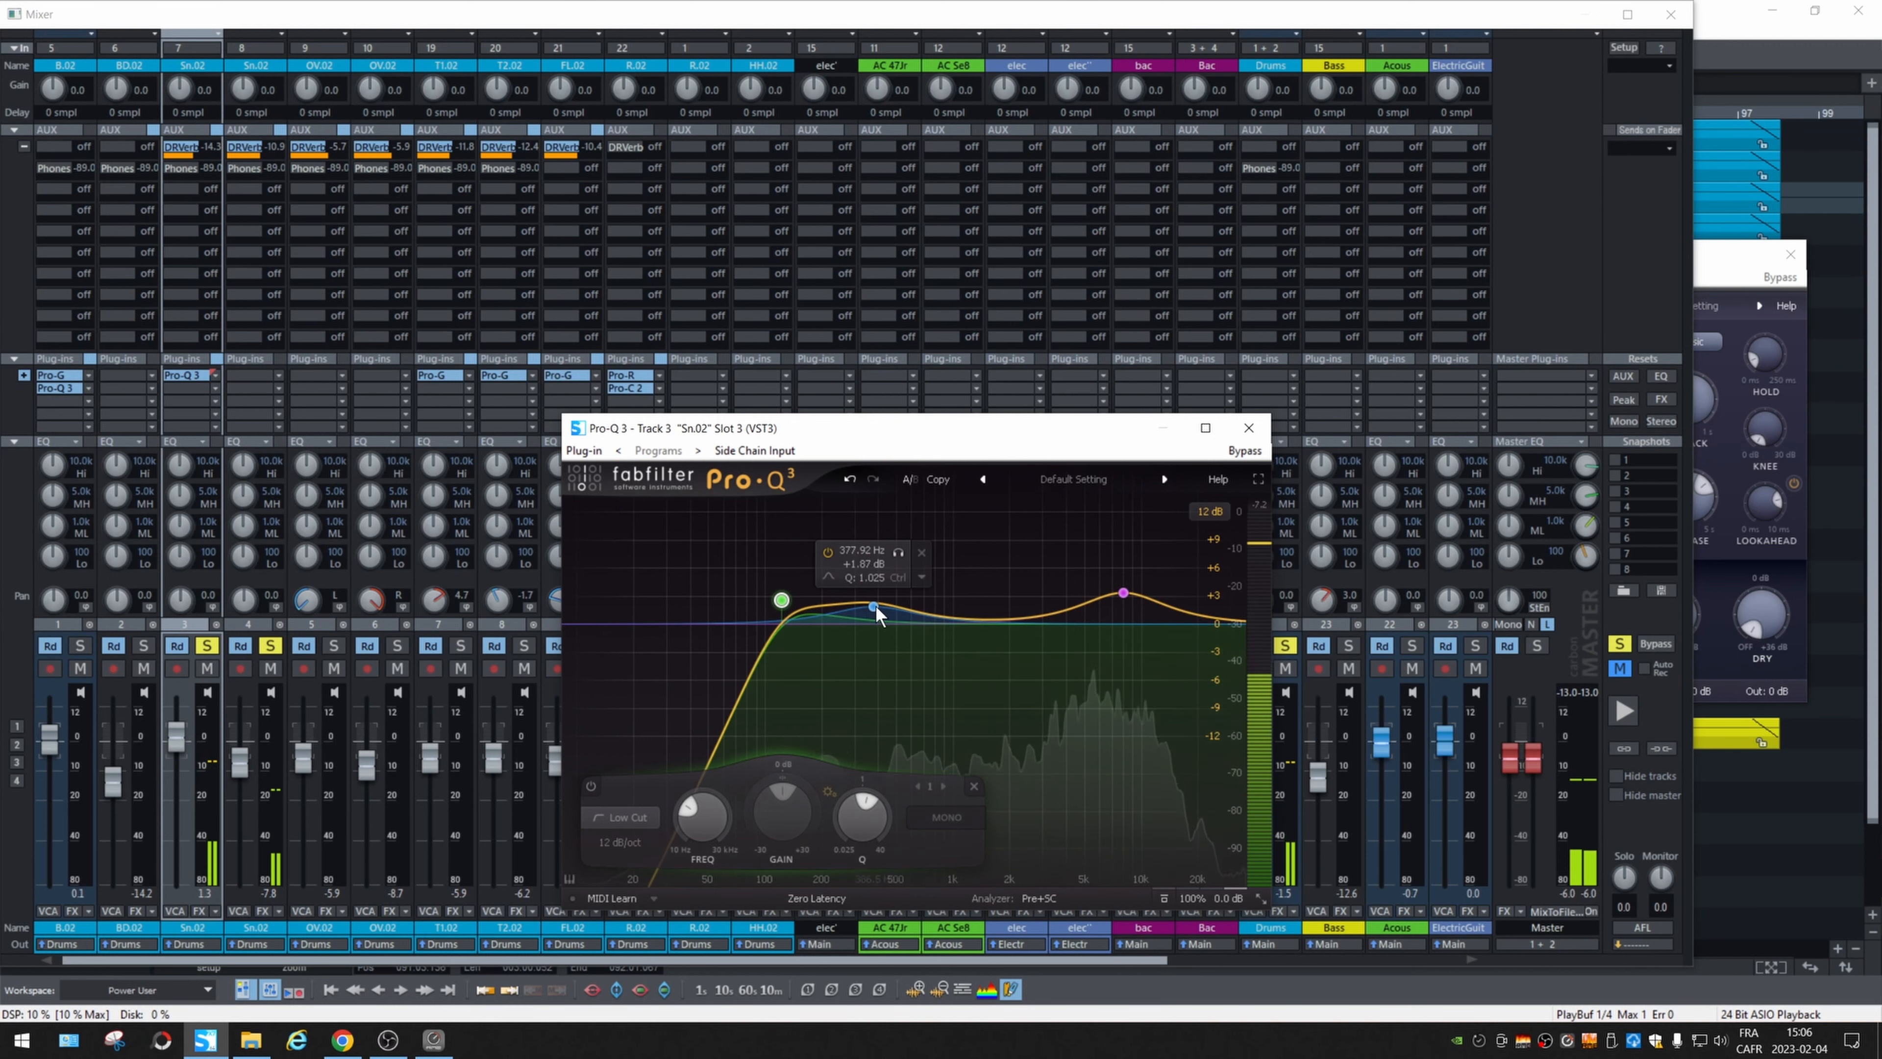
pyautogui.press('space')
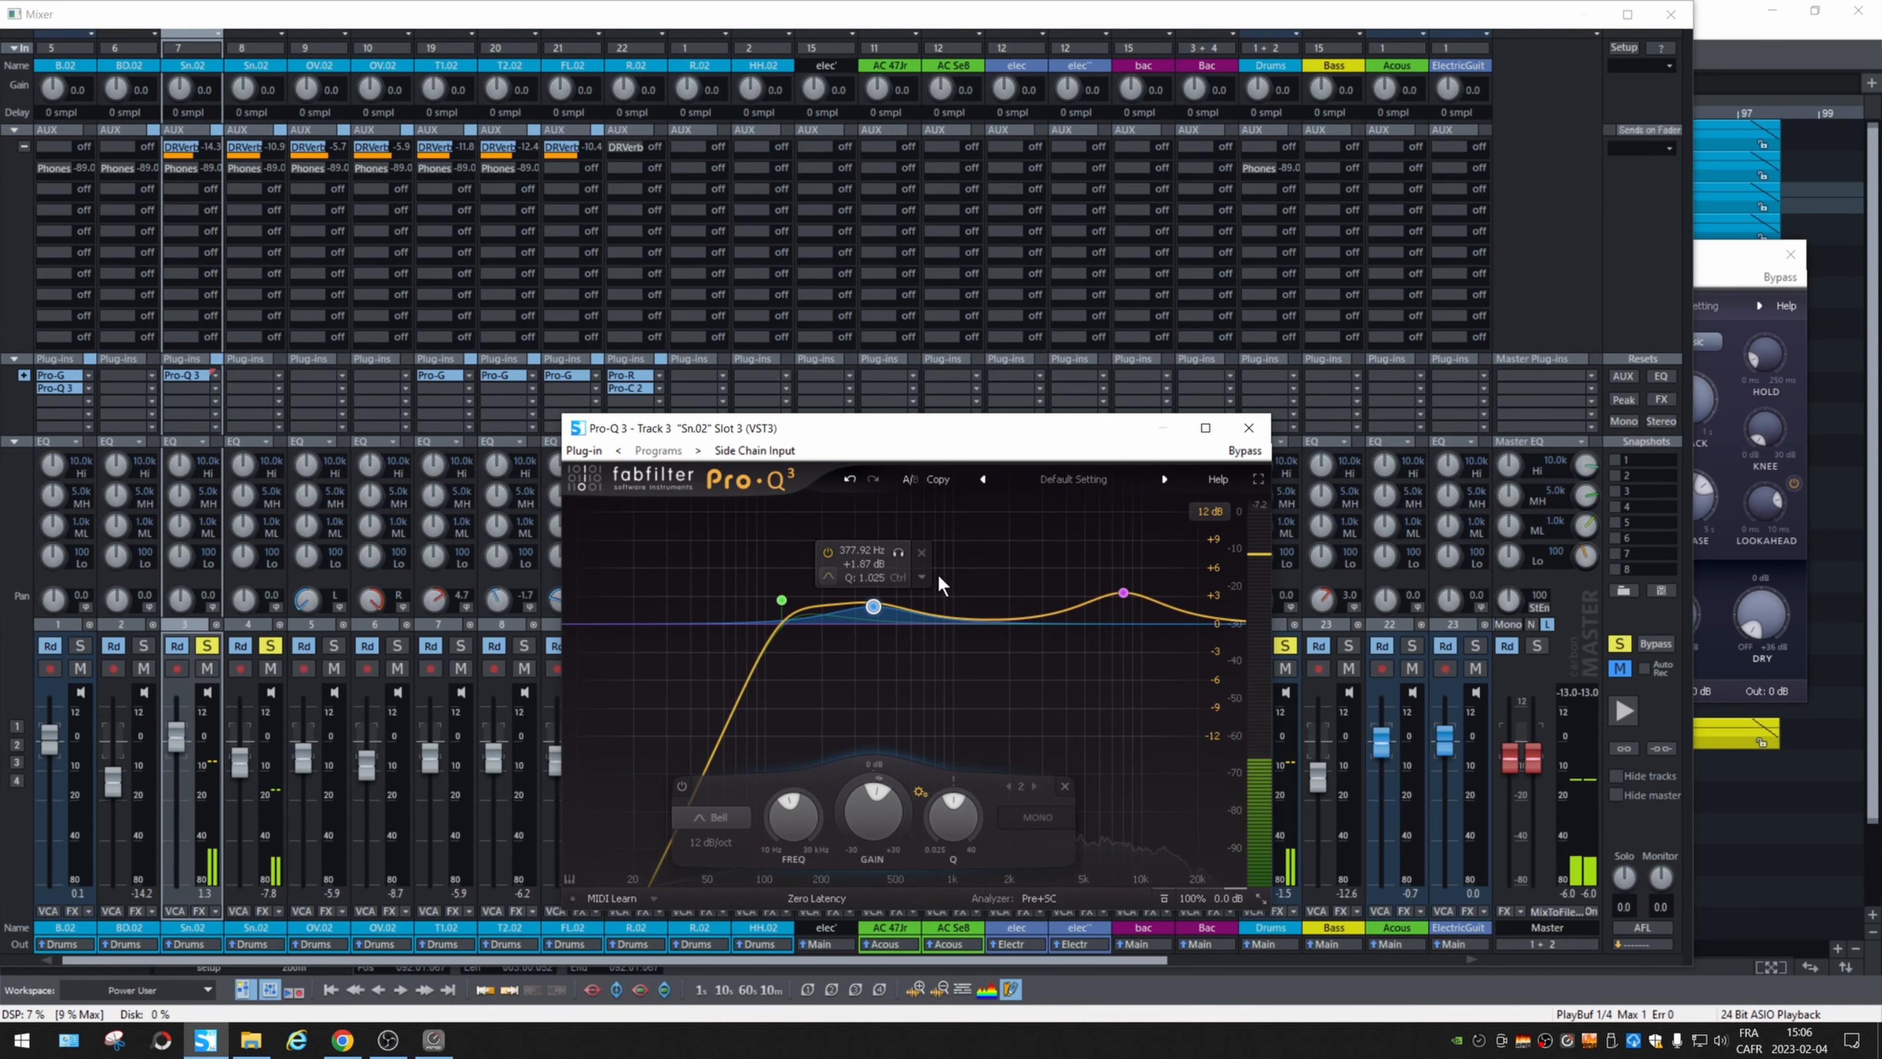
# Lower the fader of snare track 4 to -10.3 dB during playback.
pyautogui.click(212, 172)
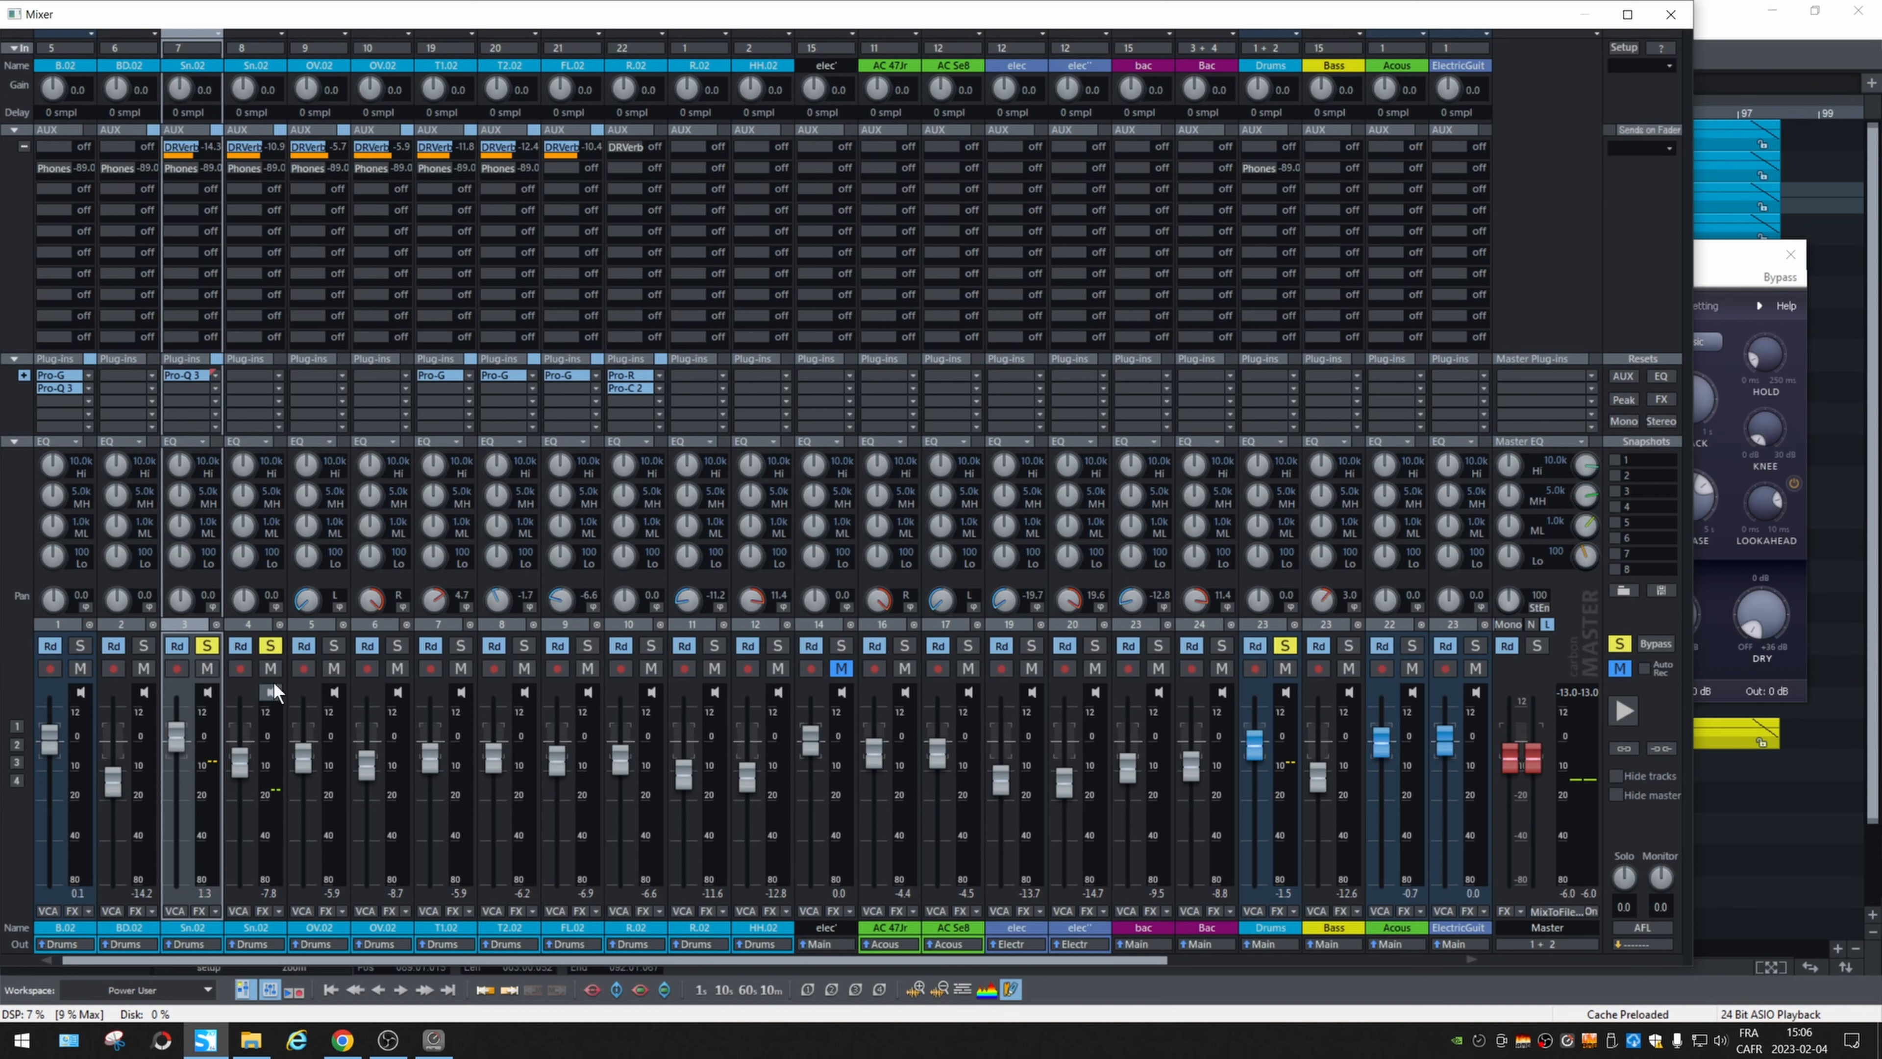
pyautogui.press('space')
pyautogui.moveTo(247, 765)
pyautogui.mouseDown()
pyautogui.moveTo(244, 734)
pyautogui.moveTo(243, 769)
pyautogui.mouseUp()
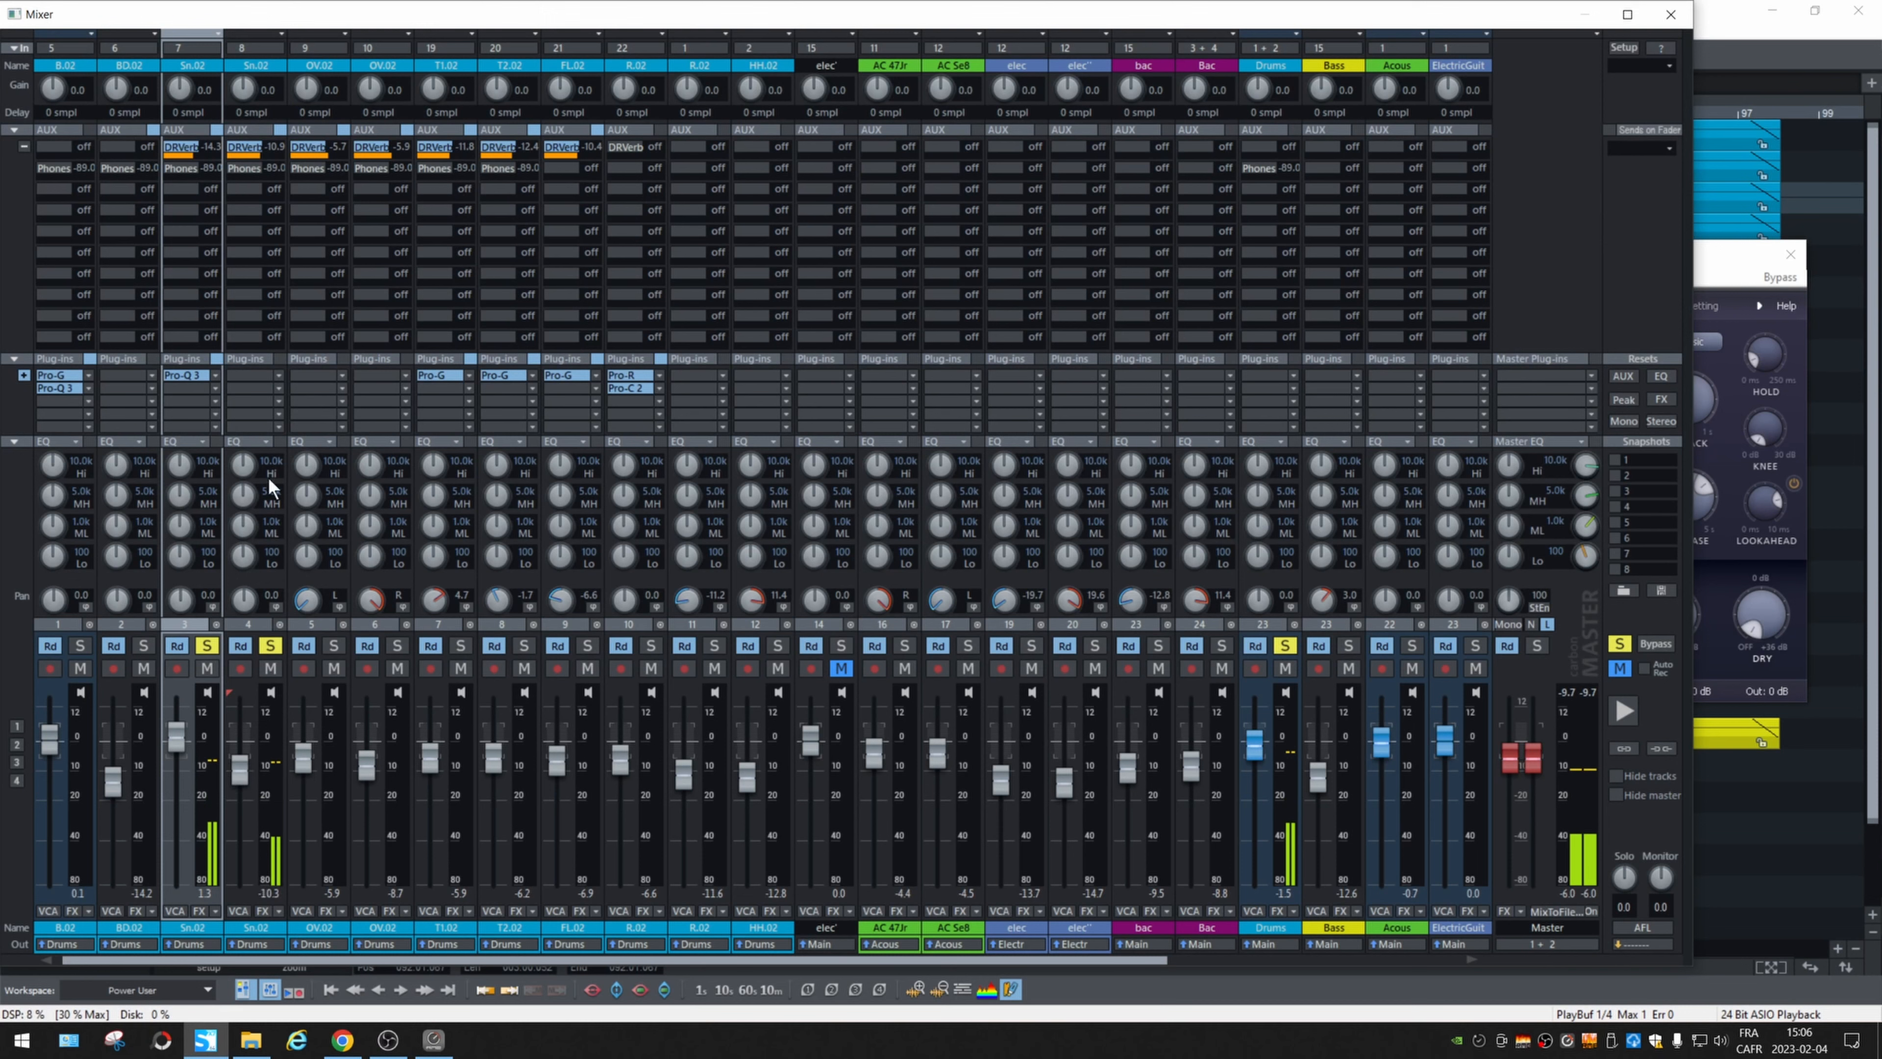
# Add Pro-Q 3 to snare track 4 with a 12 dB/oct low cut at 566.79 Hz.
pyautogui.rightClick(280, 373)
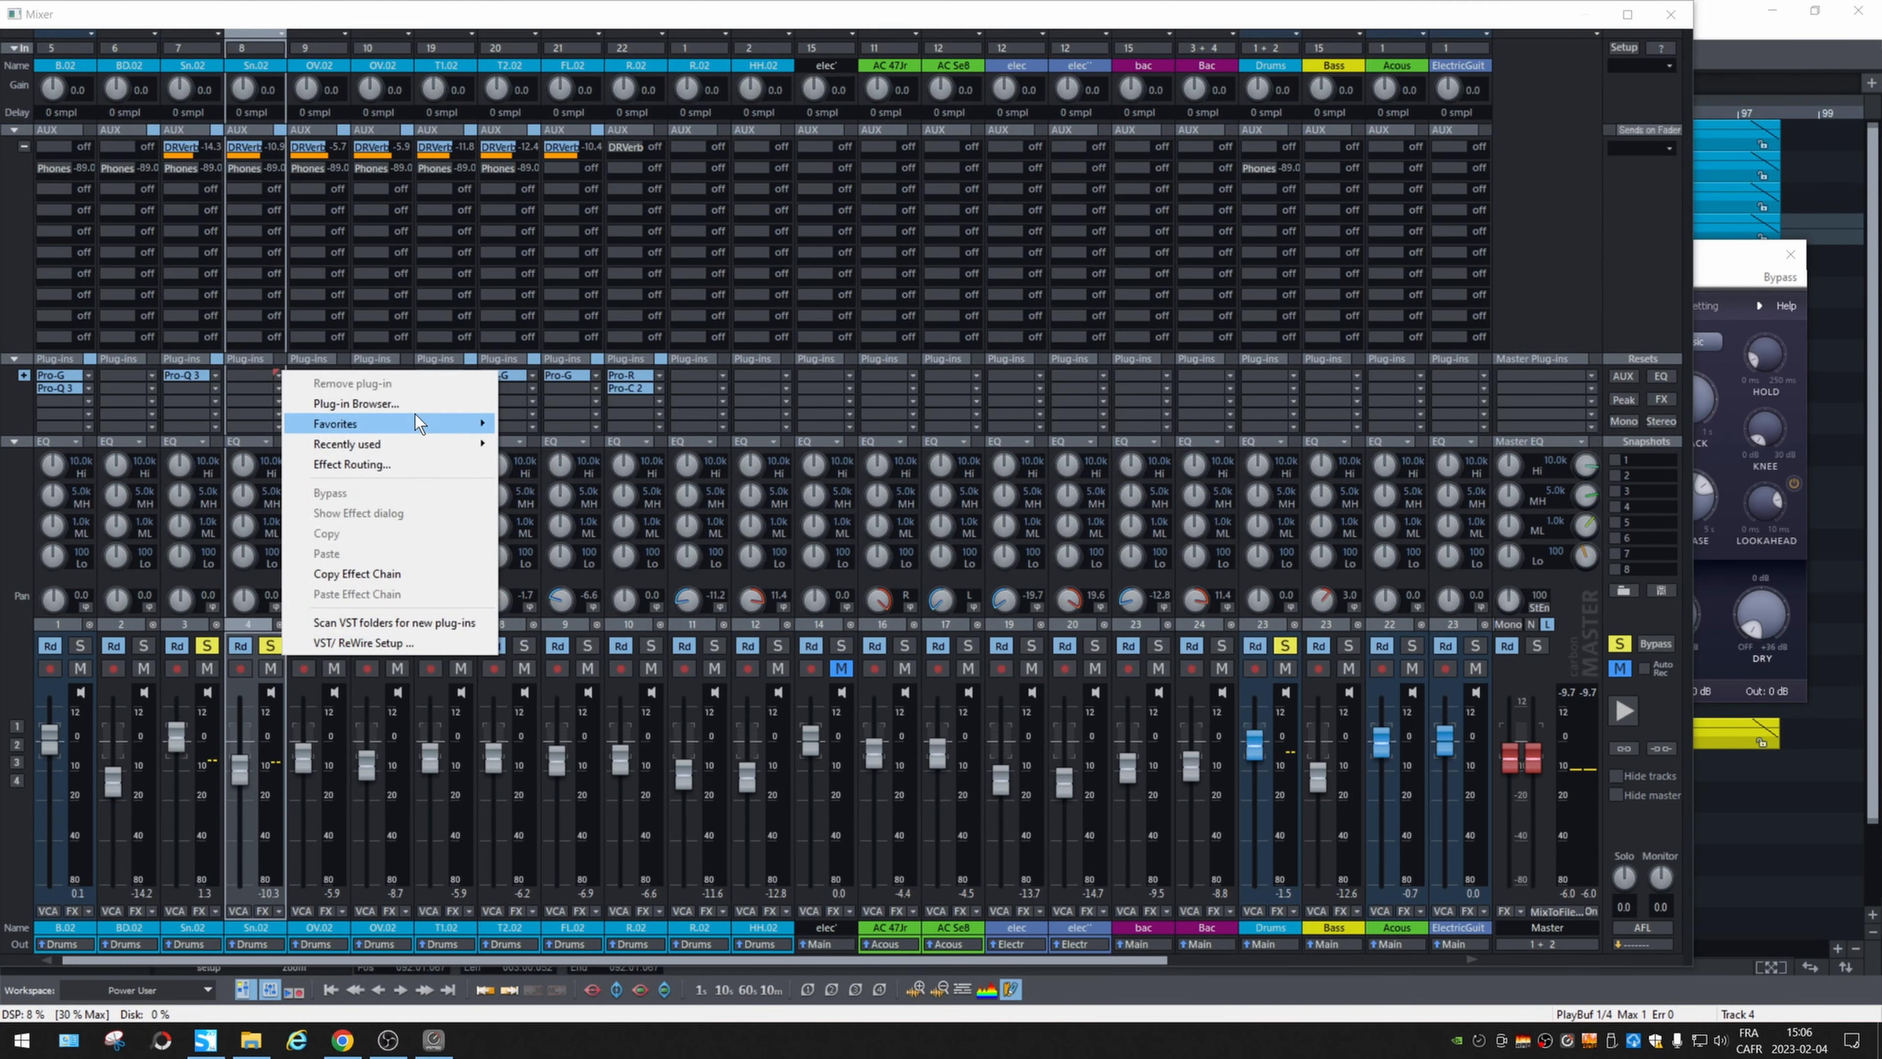
pyautogui.moveTo(415, 424)
pyautogui.click(557, 444)
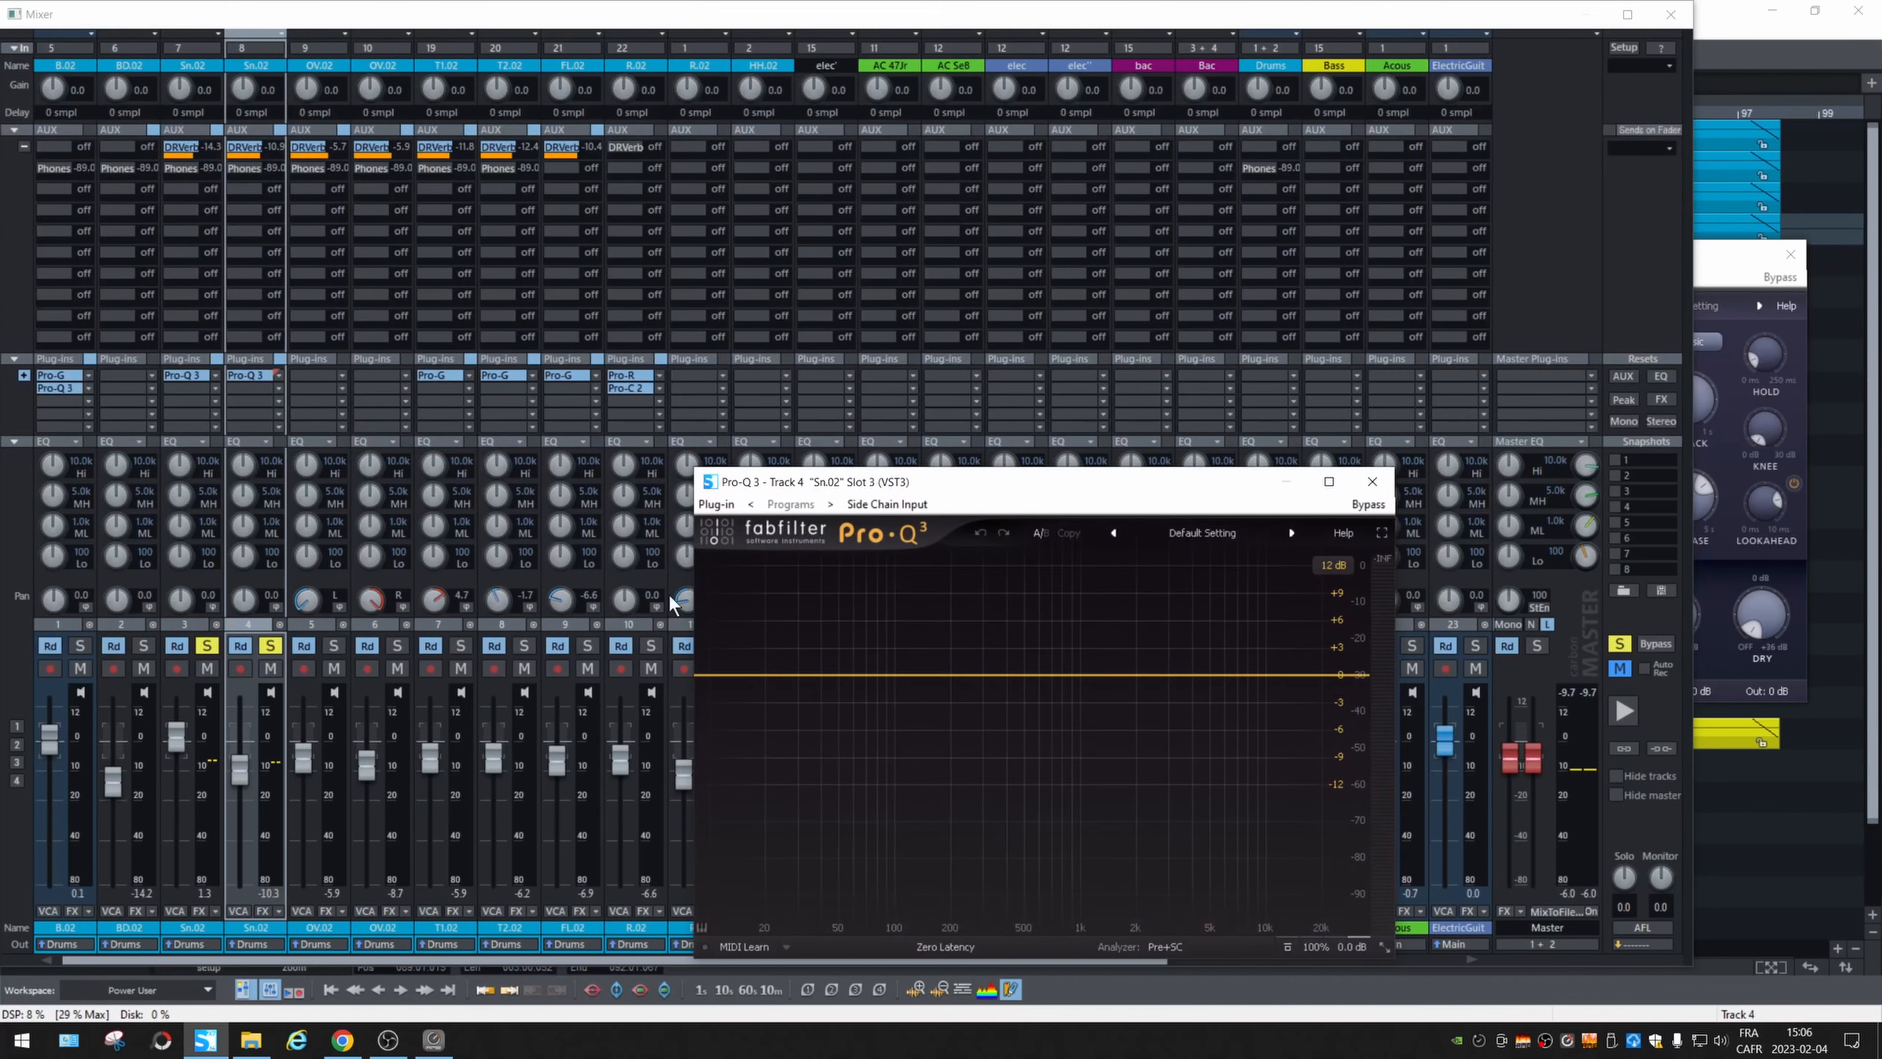
pyautogui.click(717, 672)
pyautogui.moveTo(718, 673); pyautogui.dragTo(1034, 677)
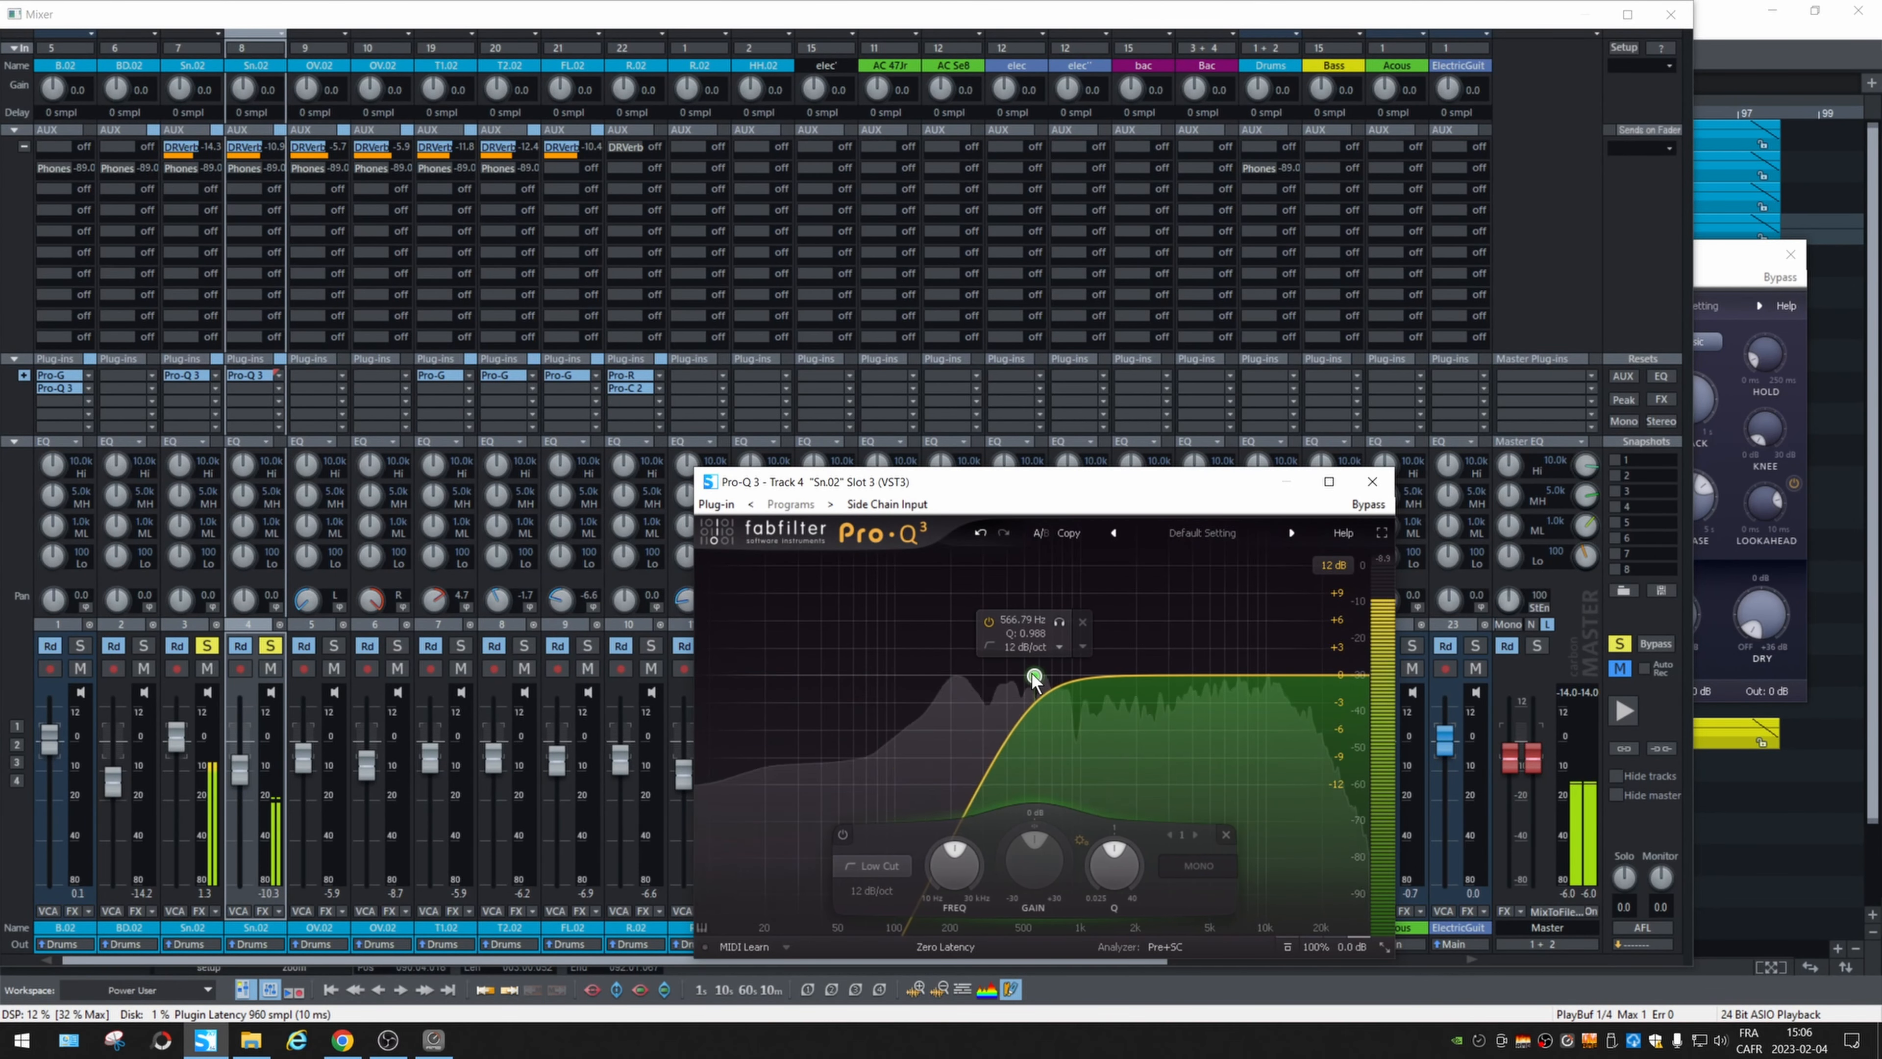
pyautogui.click(1372, 482)
# Clear all solos and listen to the snares in the full mix.
pyautogui.press('space')
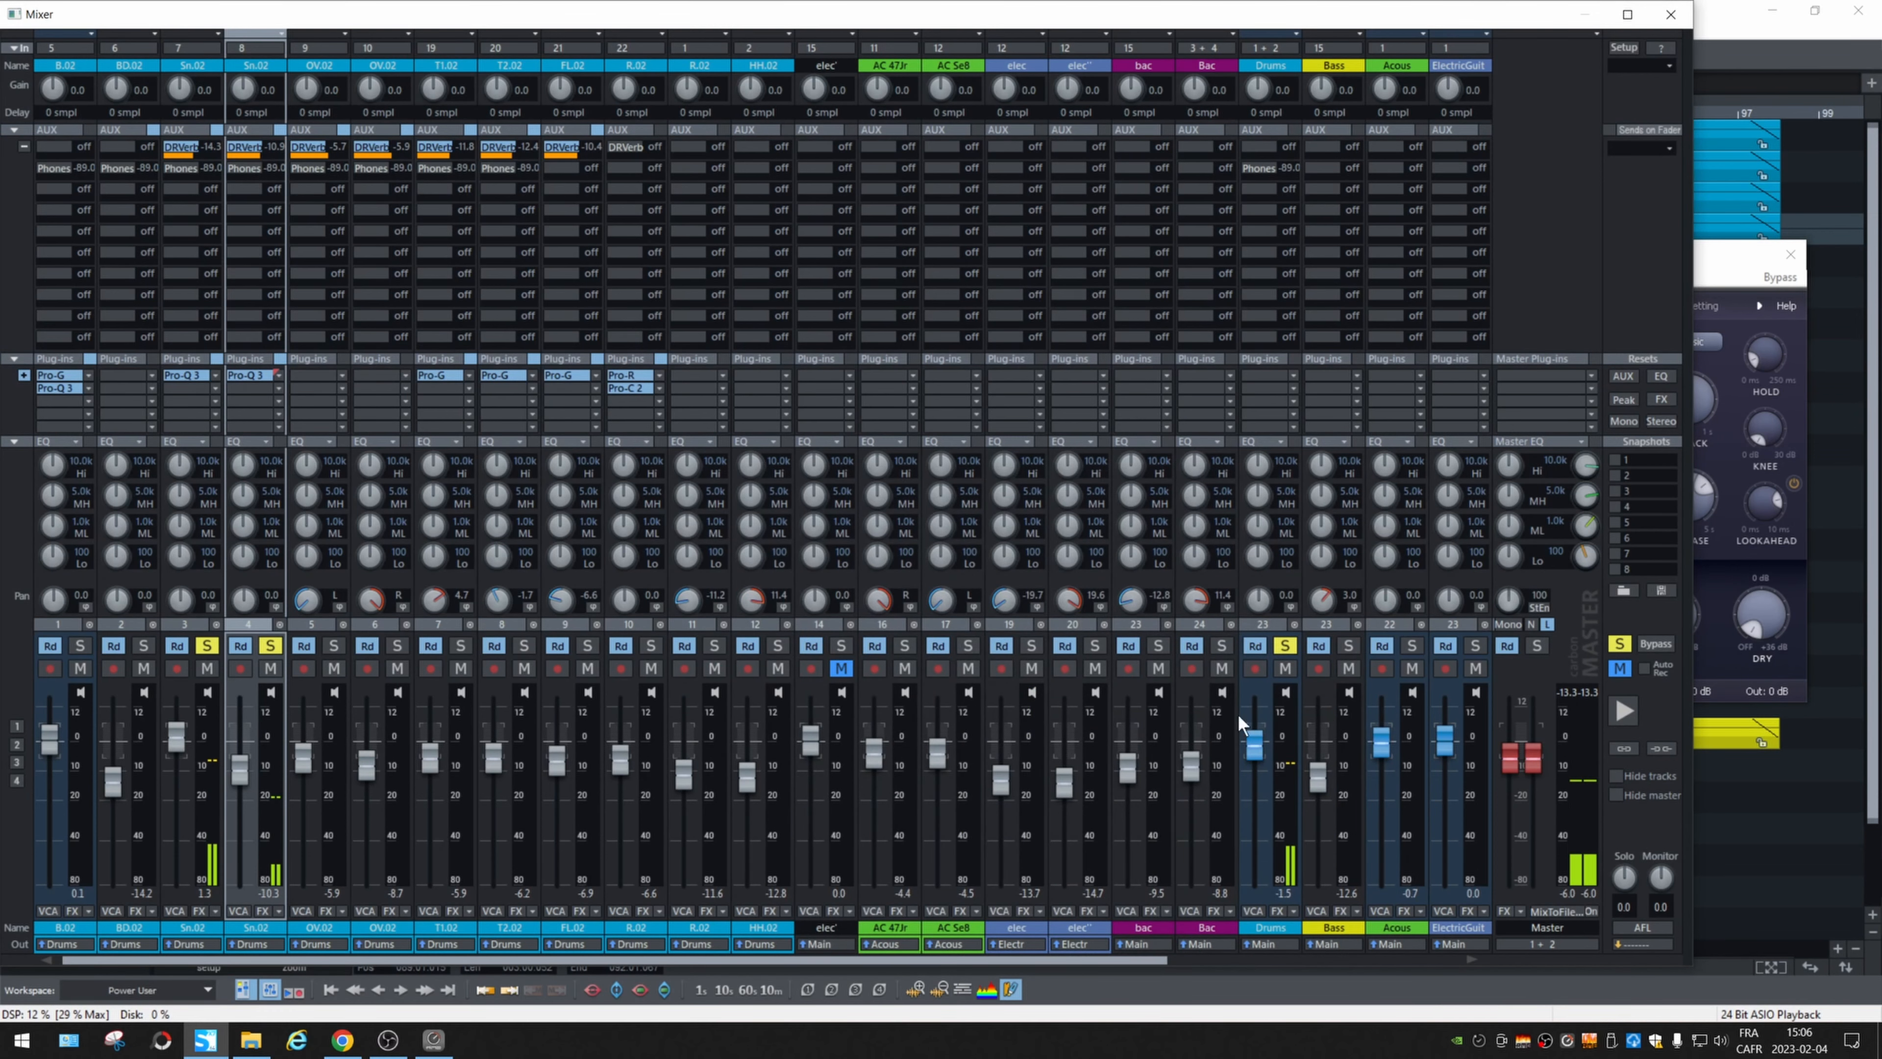
pyautogui.click(1620, 646)
pyautogui.press('space')
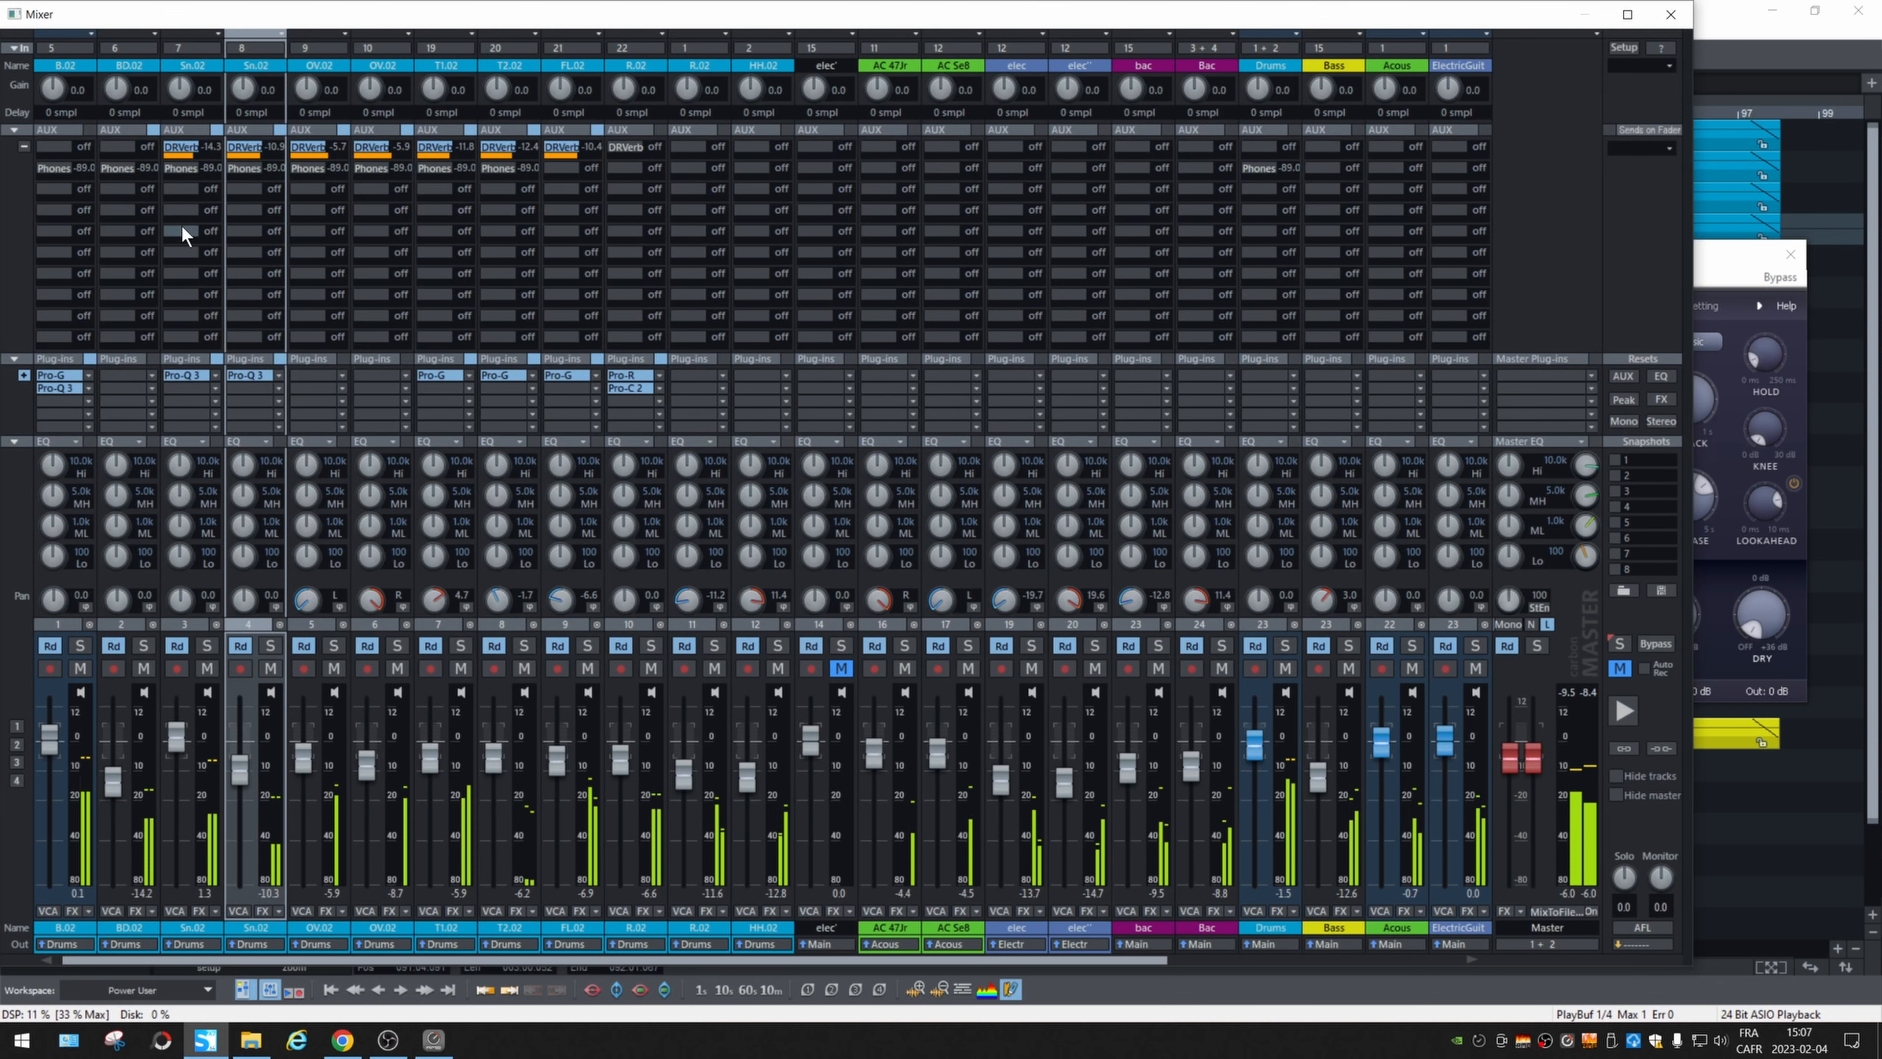
# Add a Pro-C 2 compressor below the equalizer on snare track 3.
pyautogui.rightClick(216, 391)
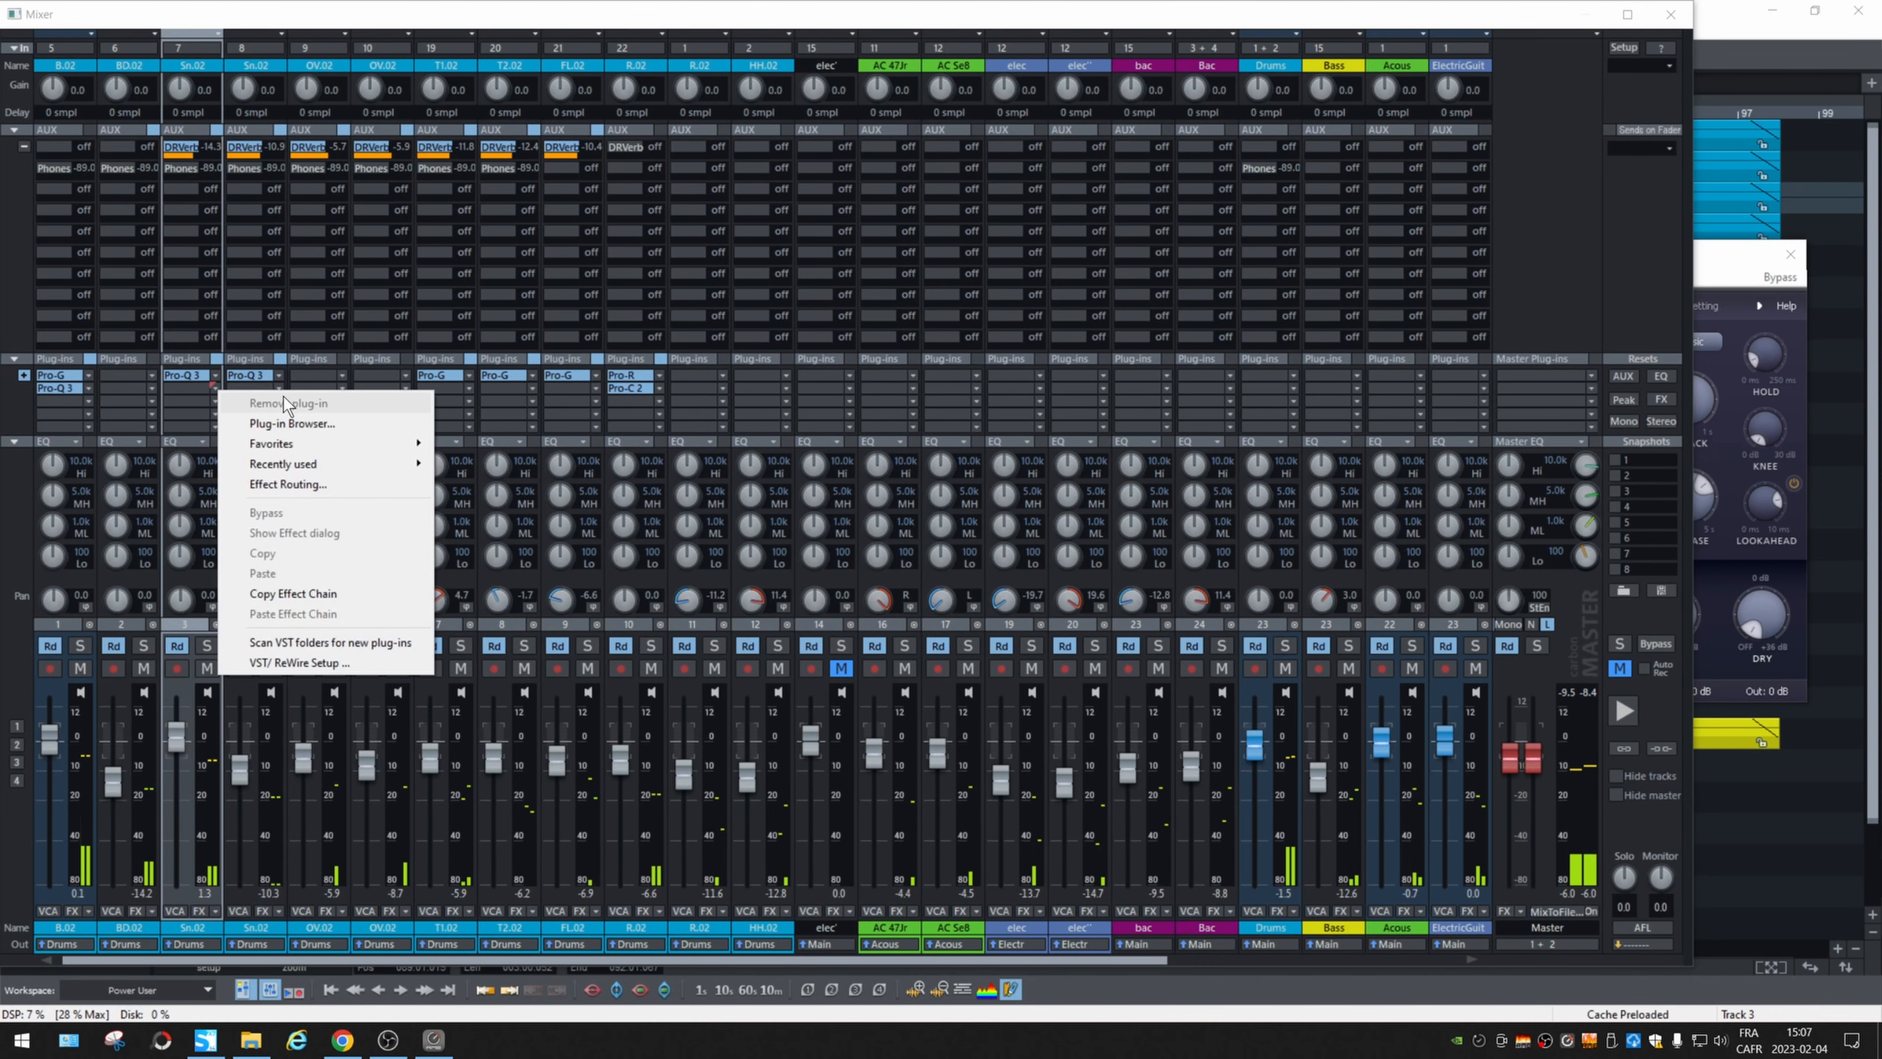
pyautogui.moveTo(332, 445)
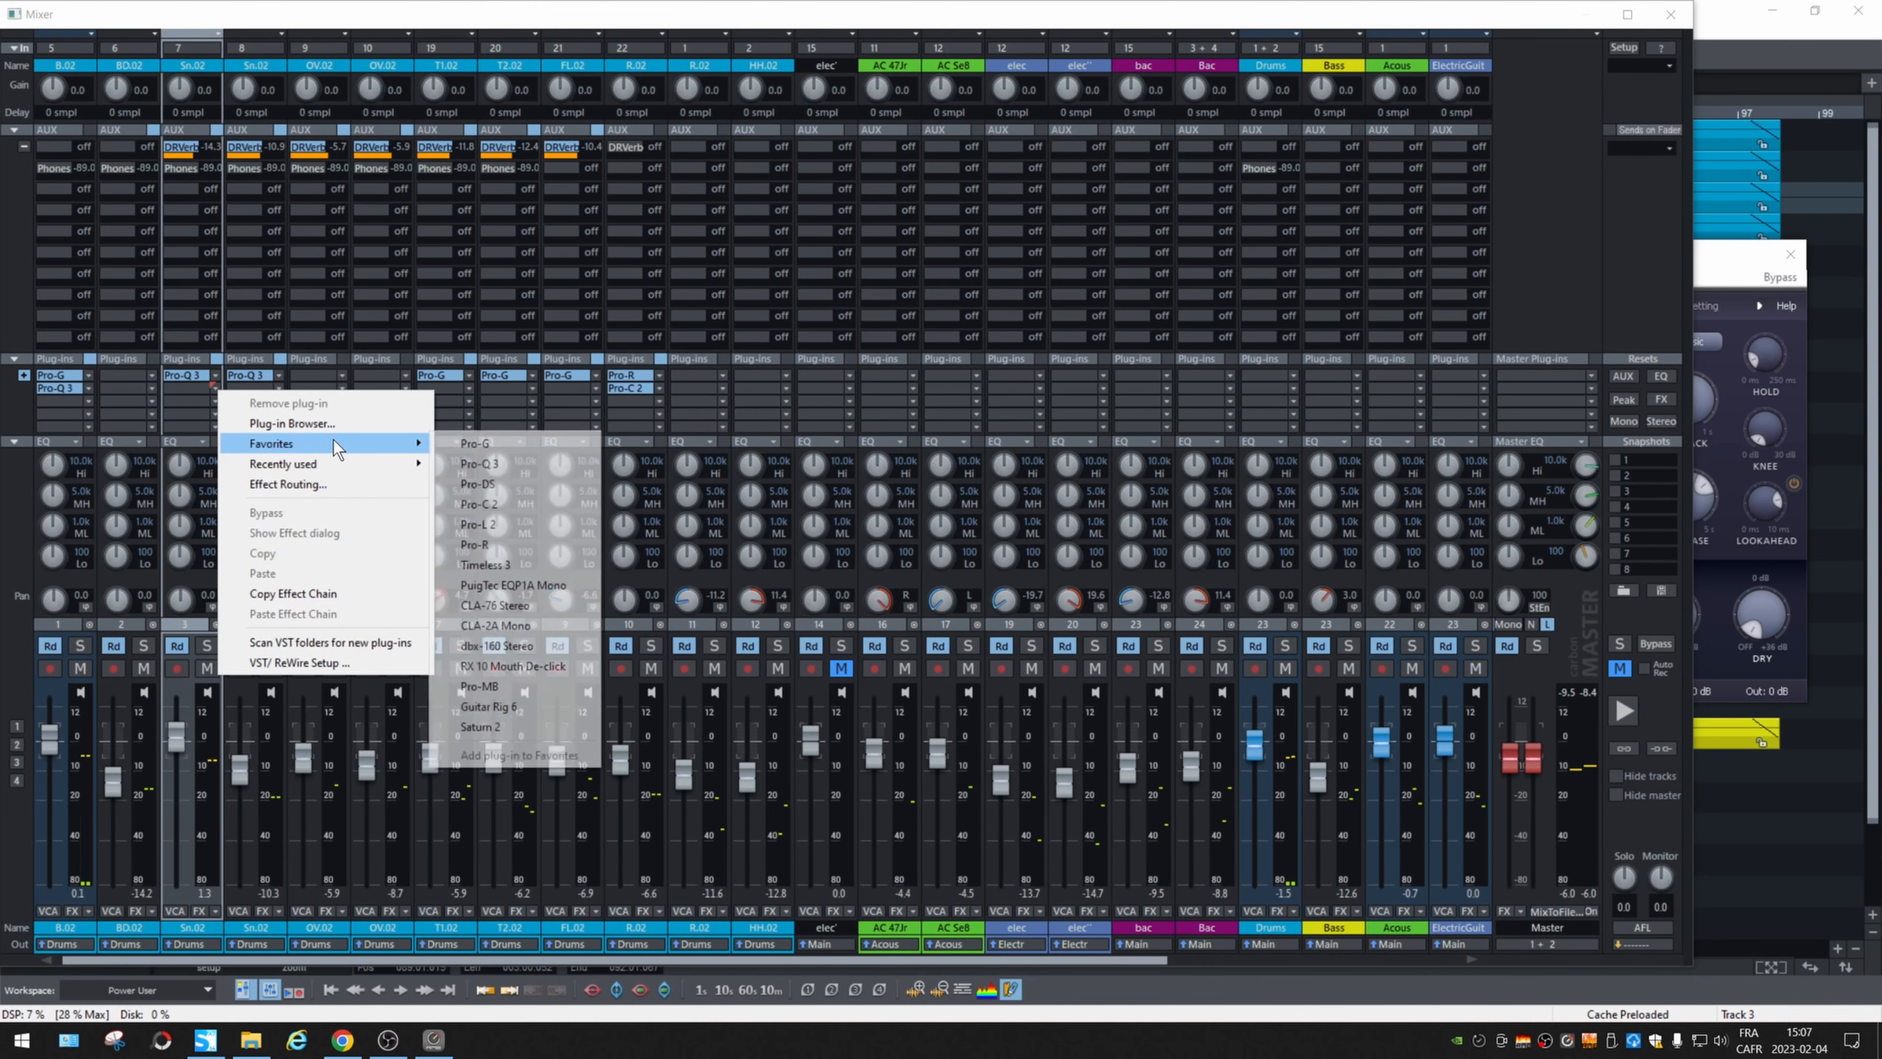
pyautogui.click(498, 500)
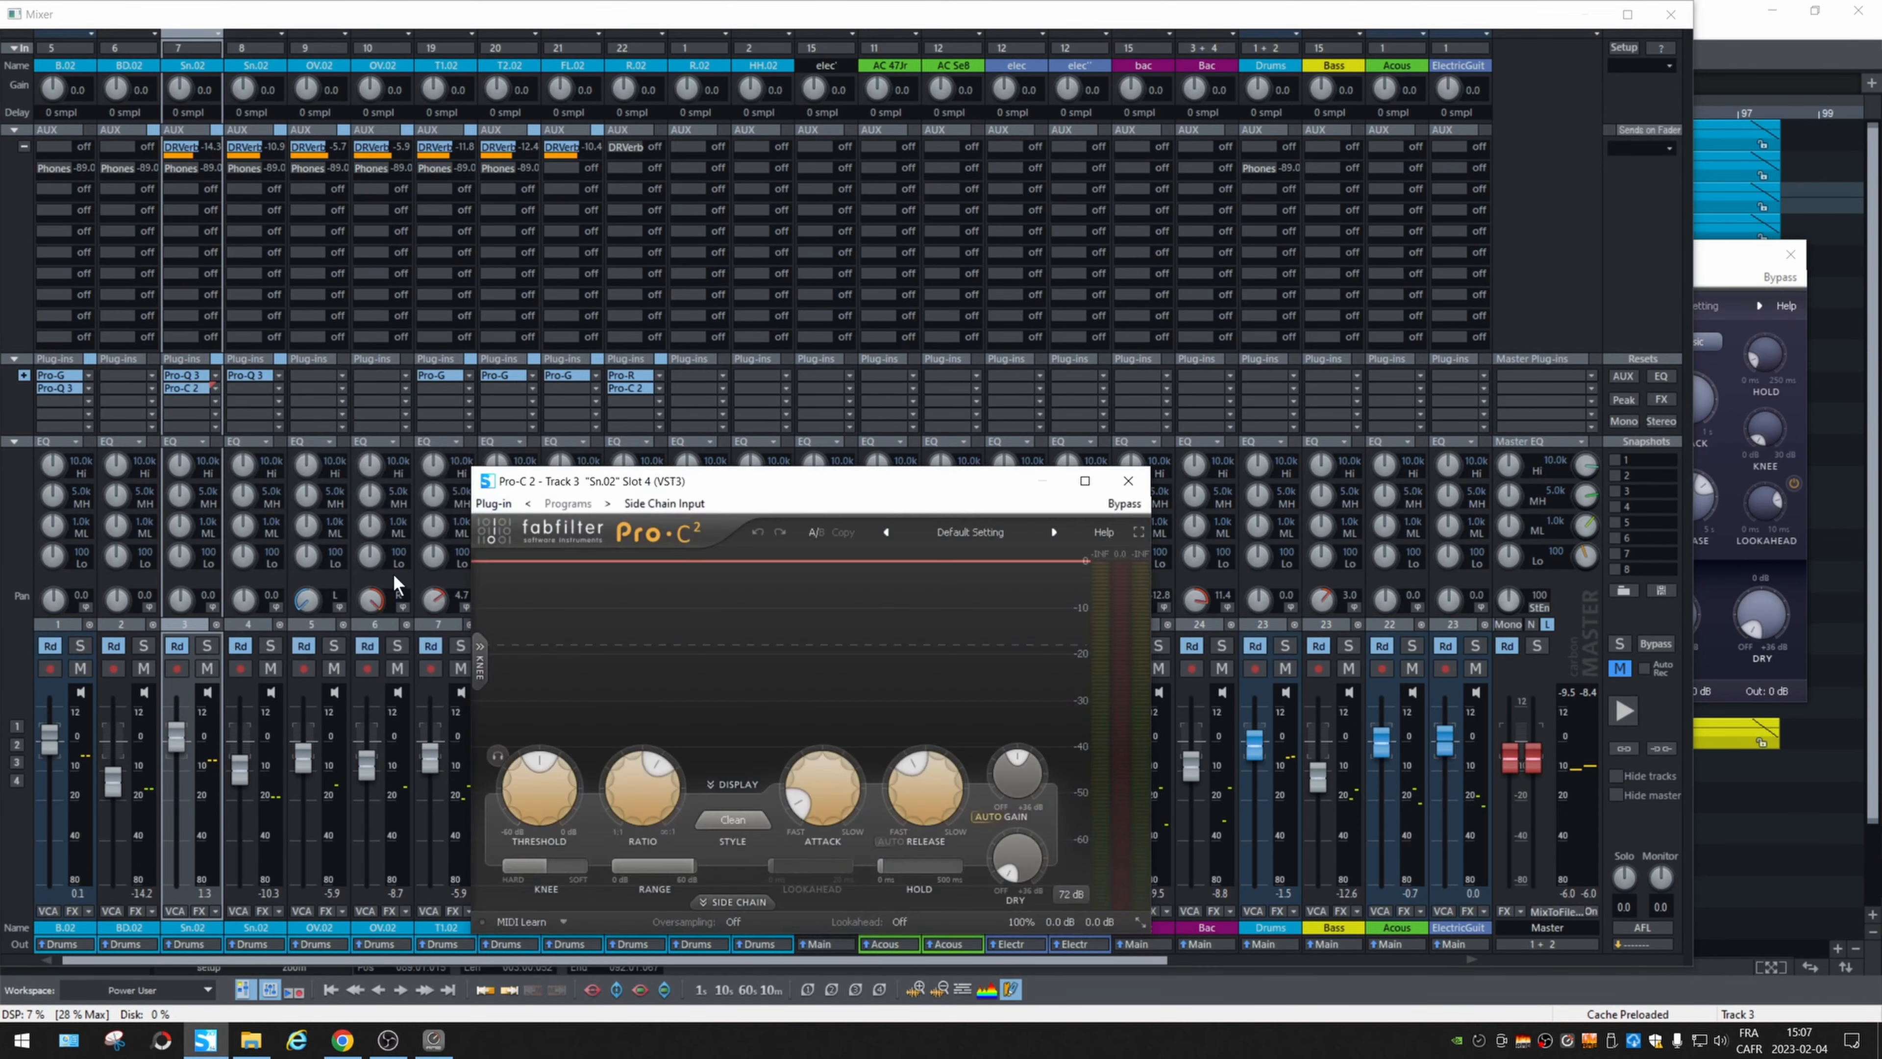